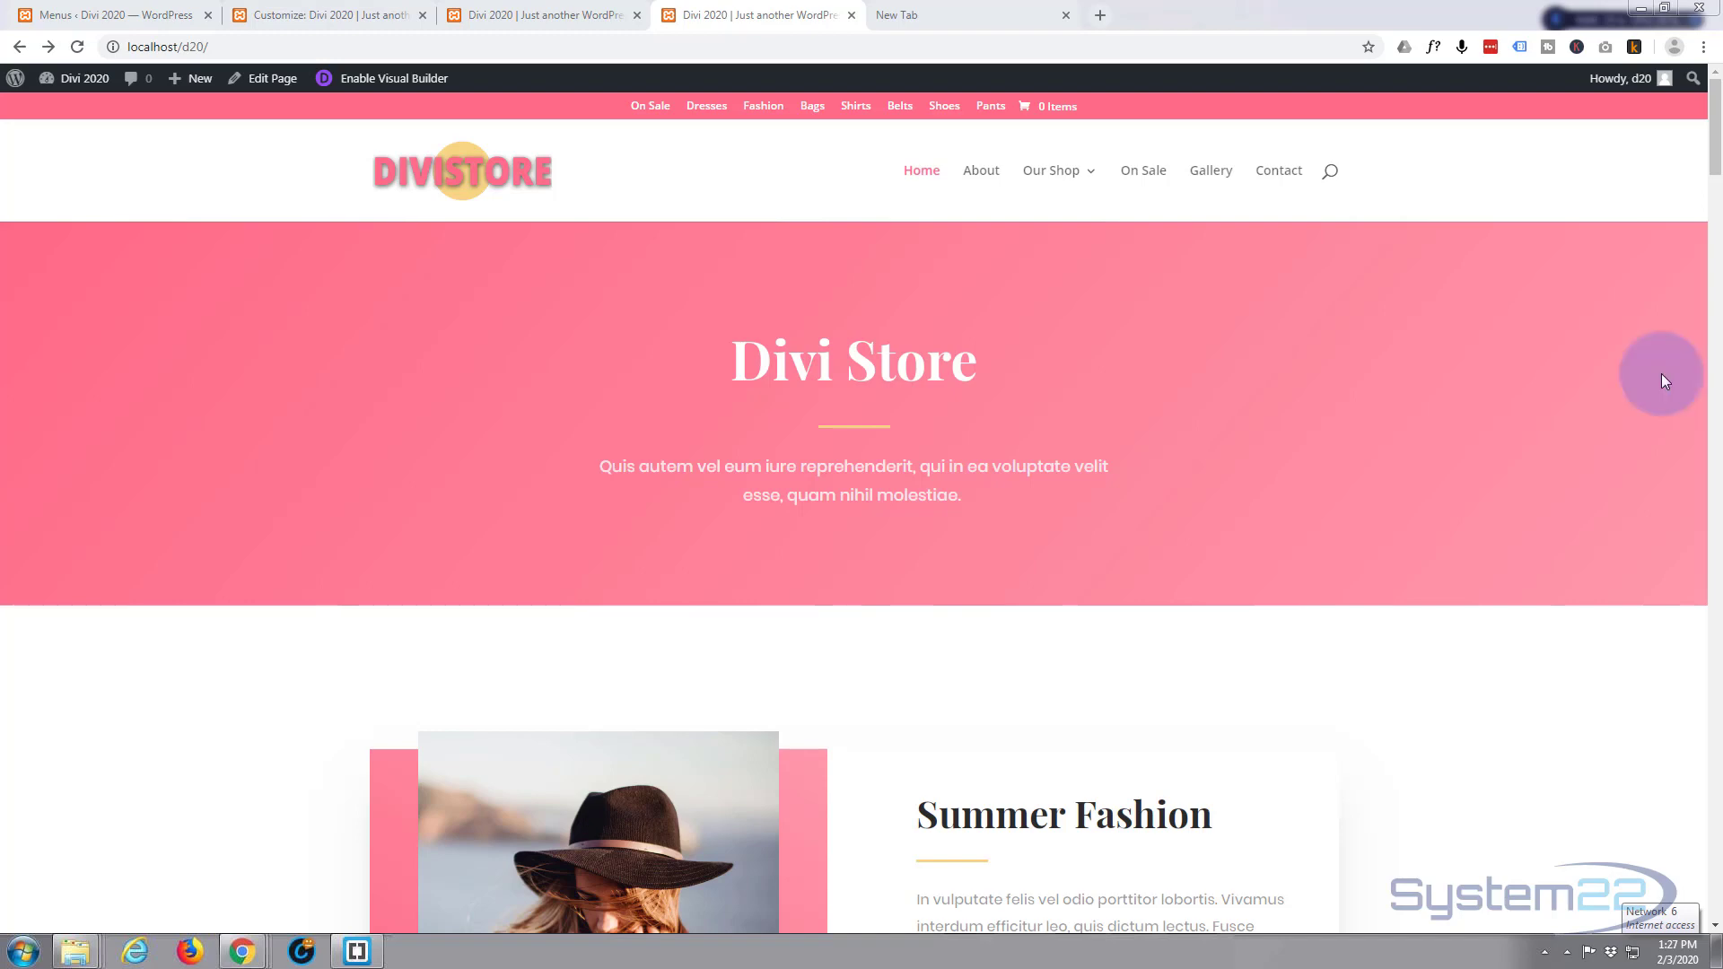
# Close the finished store demo tab and the blank New Tab, returning to the store homepage.
pyautogui.scroll(-15, 1465, 414)
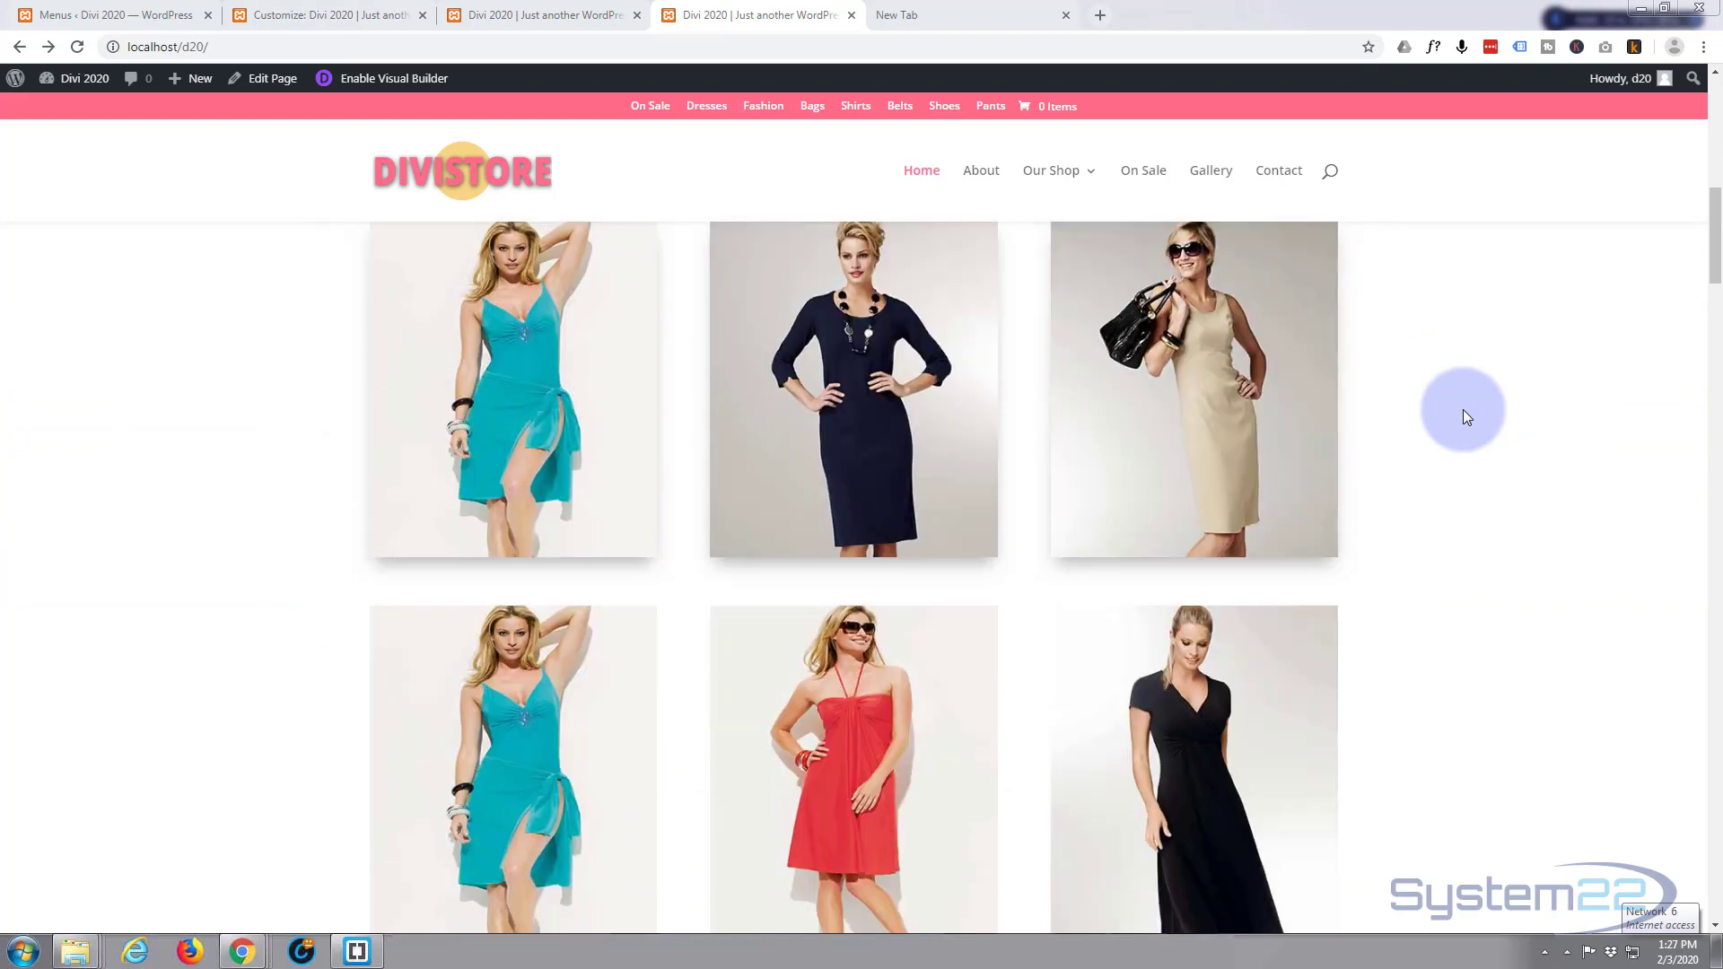
pyautogui.scroll(8, 1445, 399)
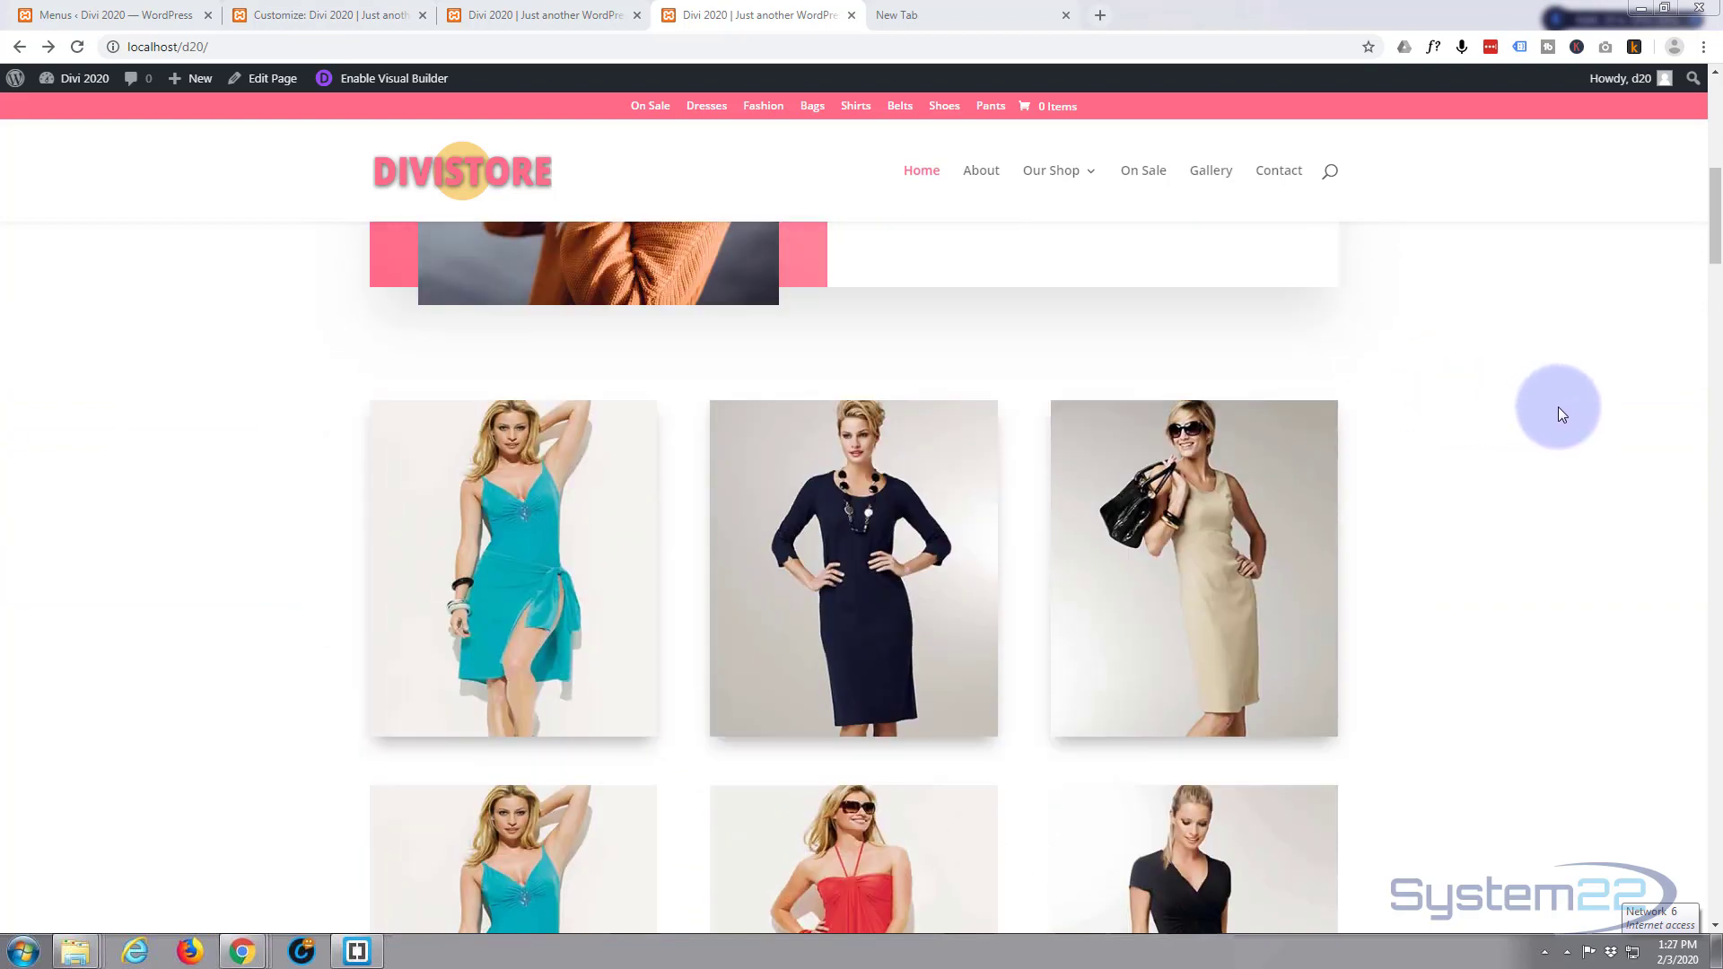
pyautogui.scroll(6, 1558, 407)
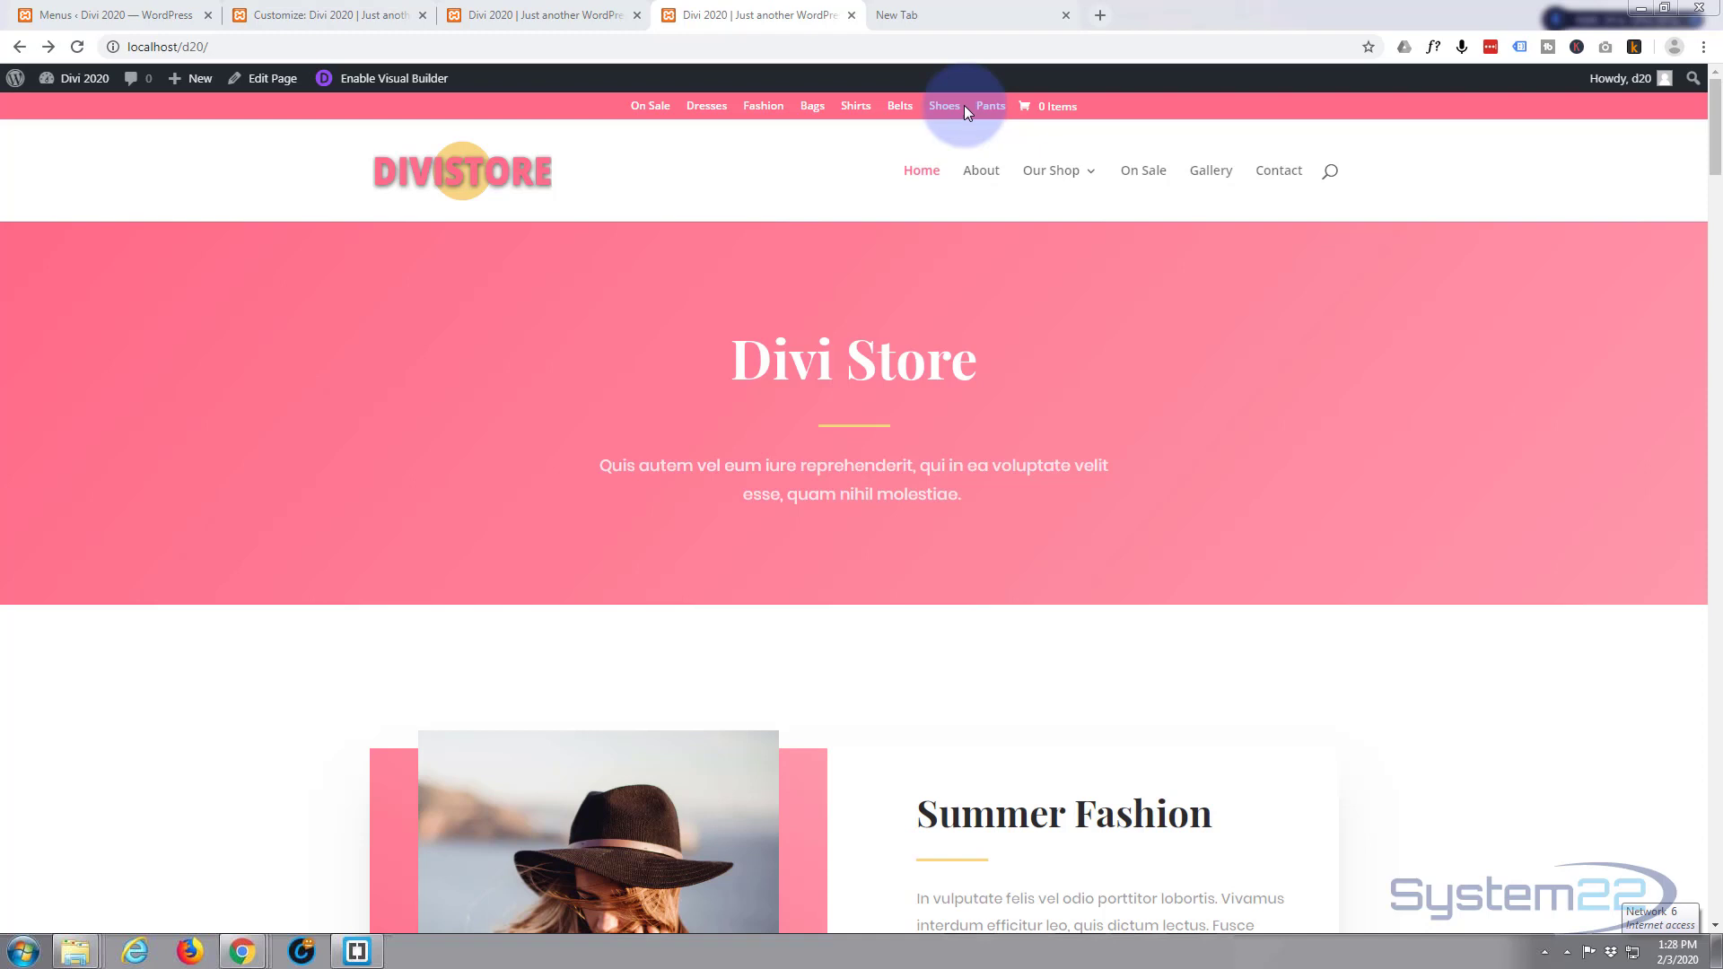
pyautogui.click(853, 17)
pyautogui.click(853, 16)
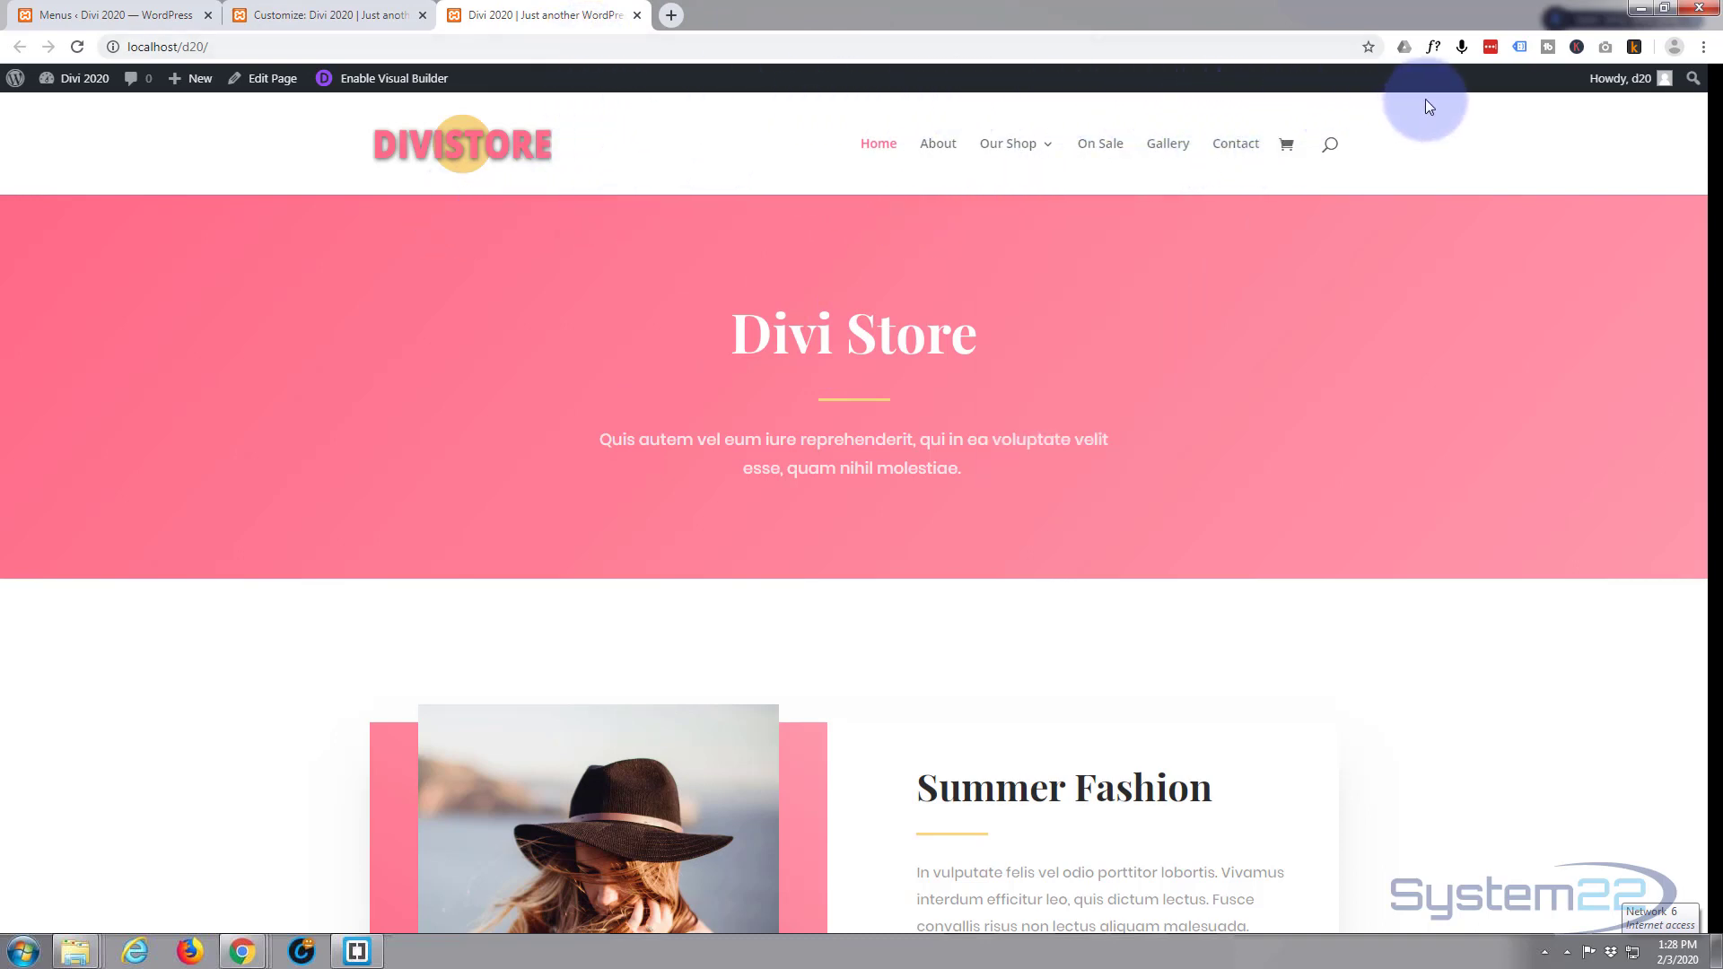
pyautogui.moveTo(1033, 145)
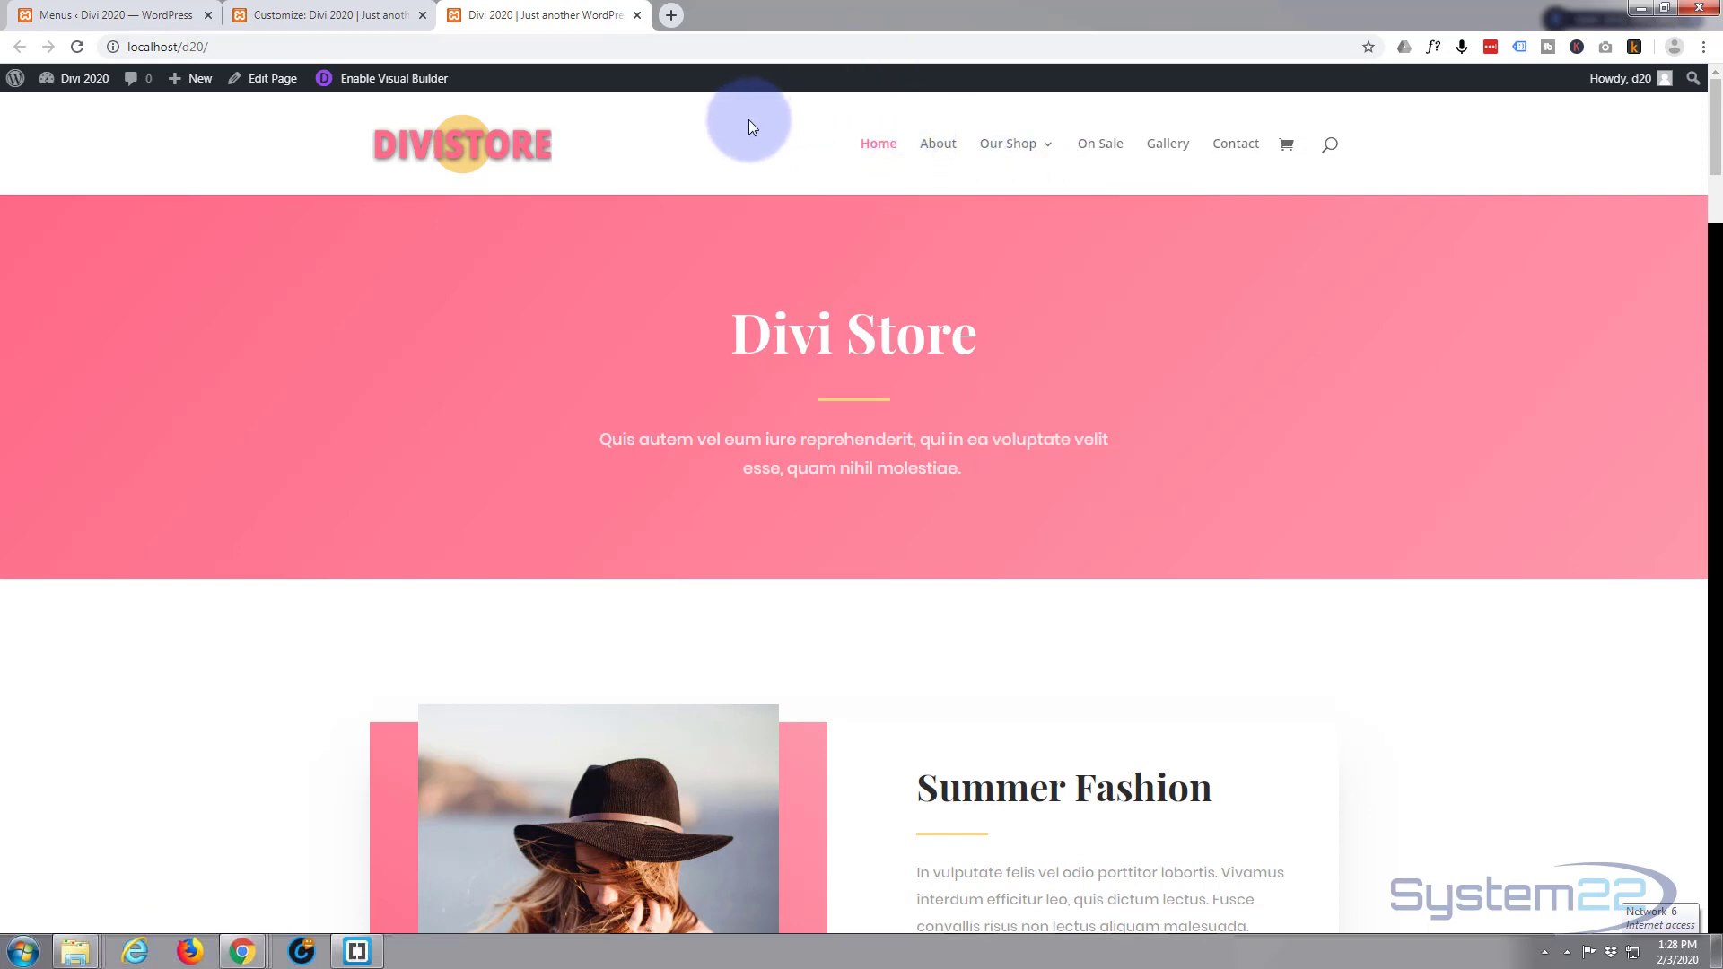
# In the Menus editor, start a new menu and name it Secondary.
pyautogui.click(79, 13)
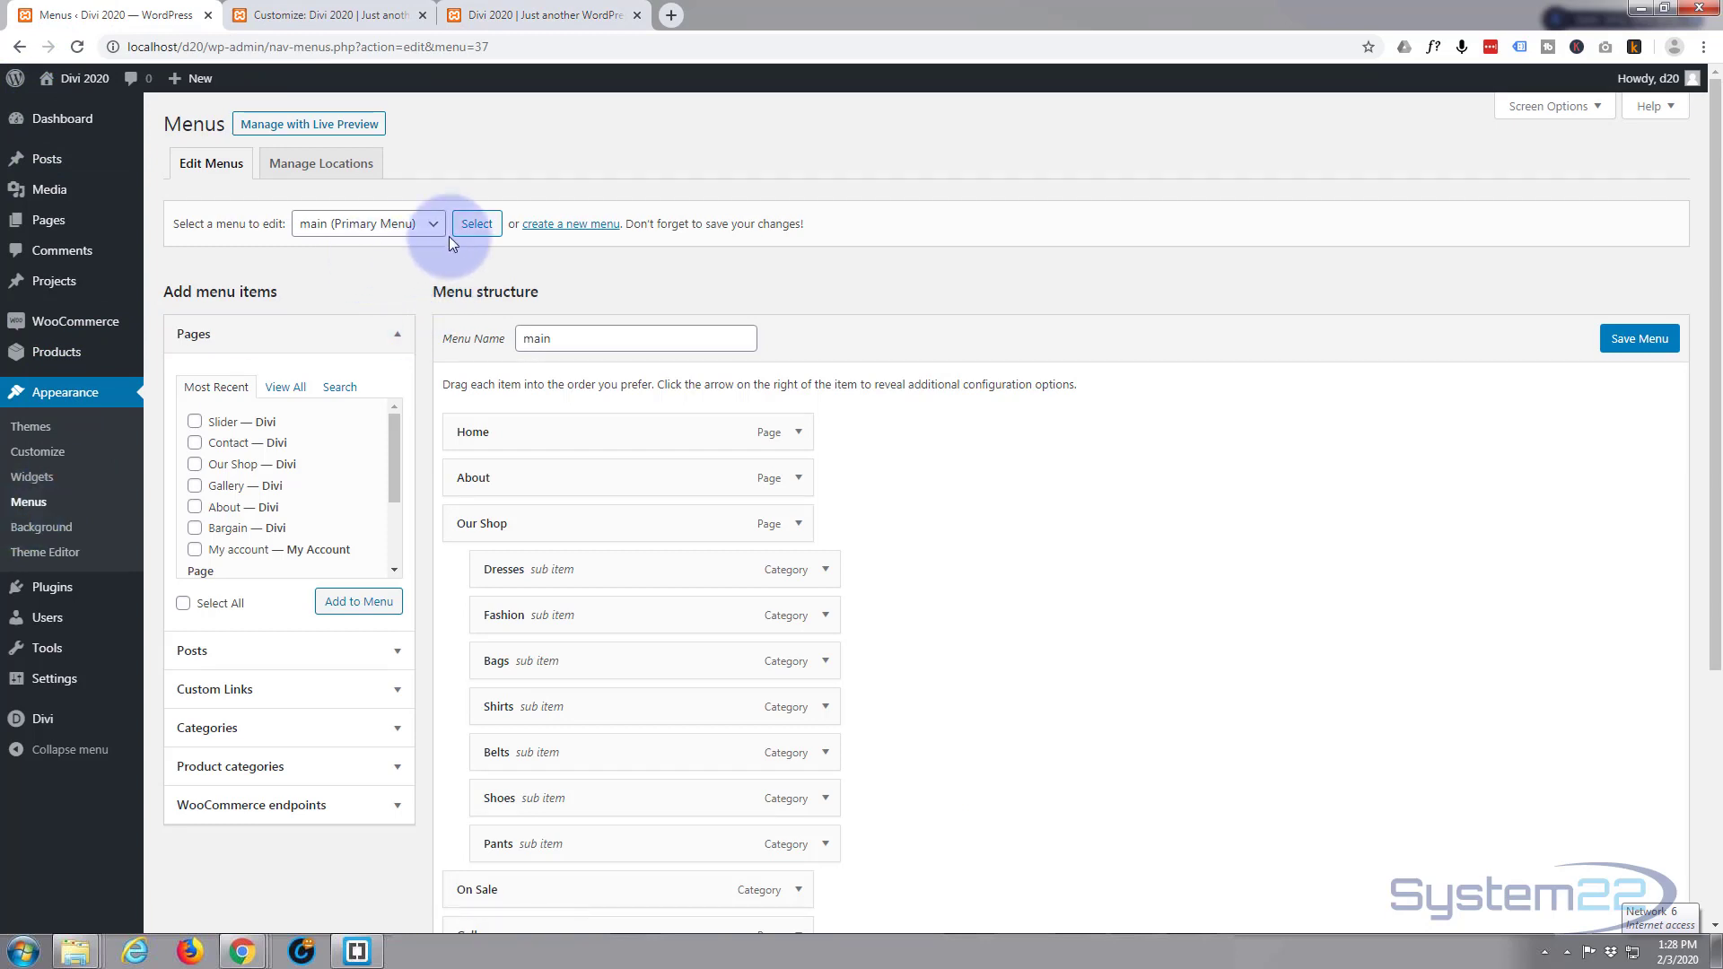
pyautogui.click(584, 226)
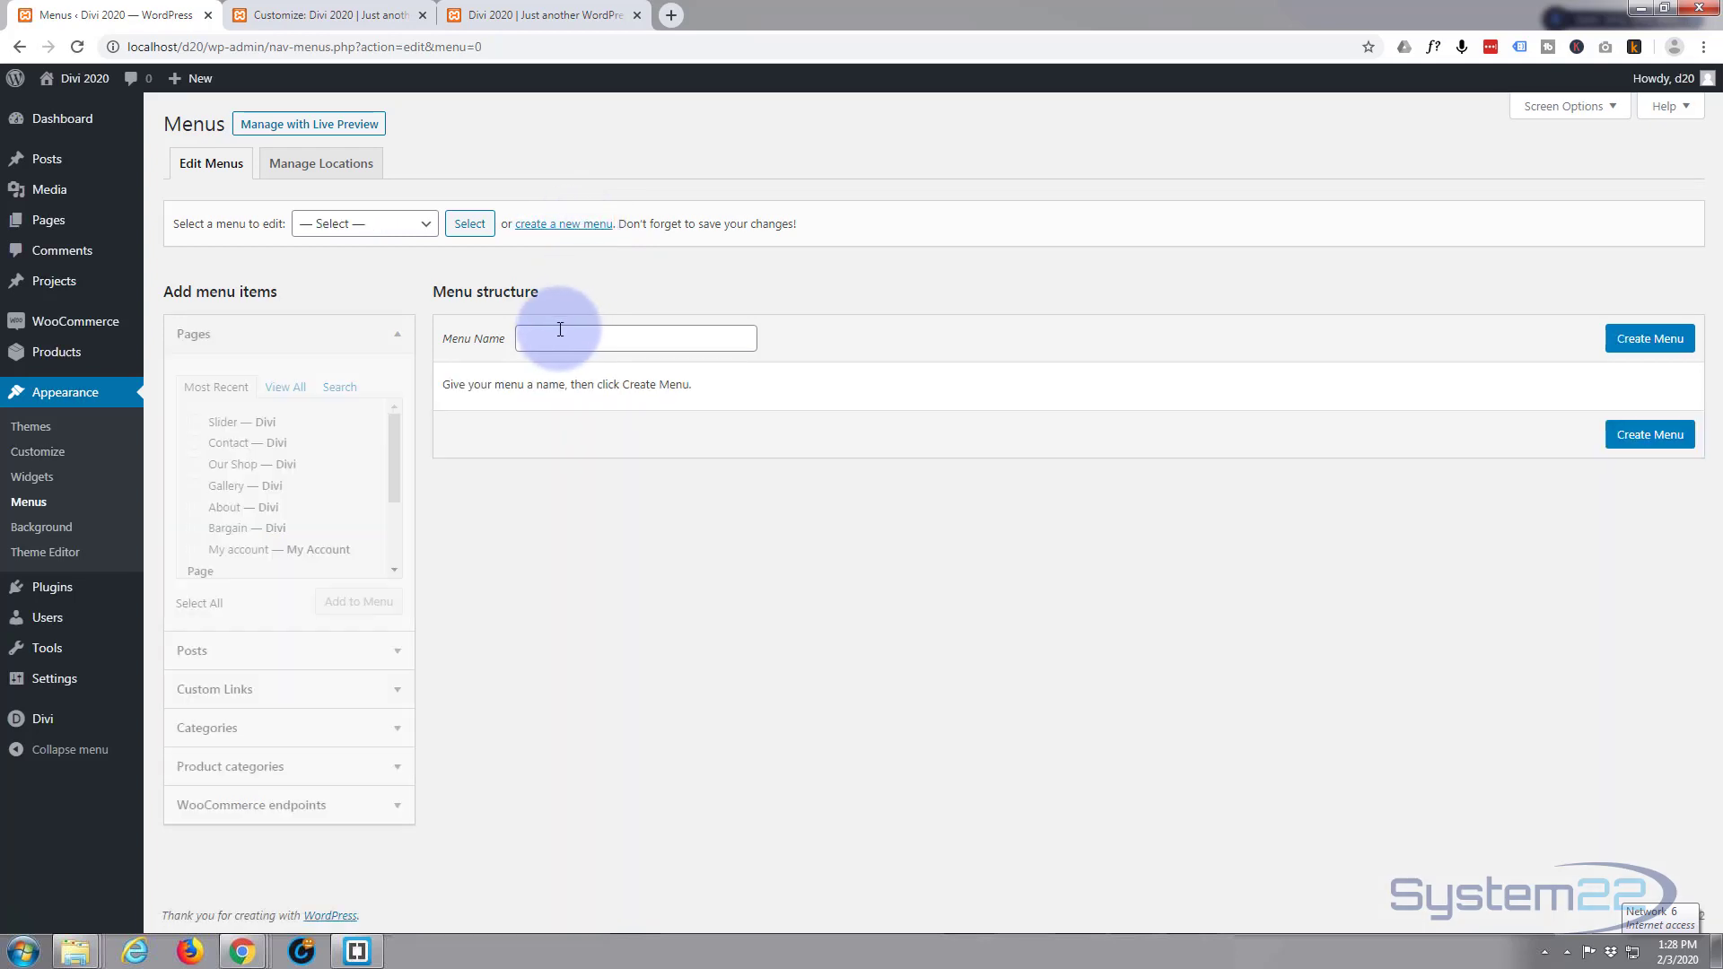
pyautogui.click(558, 328)
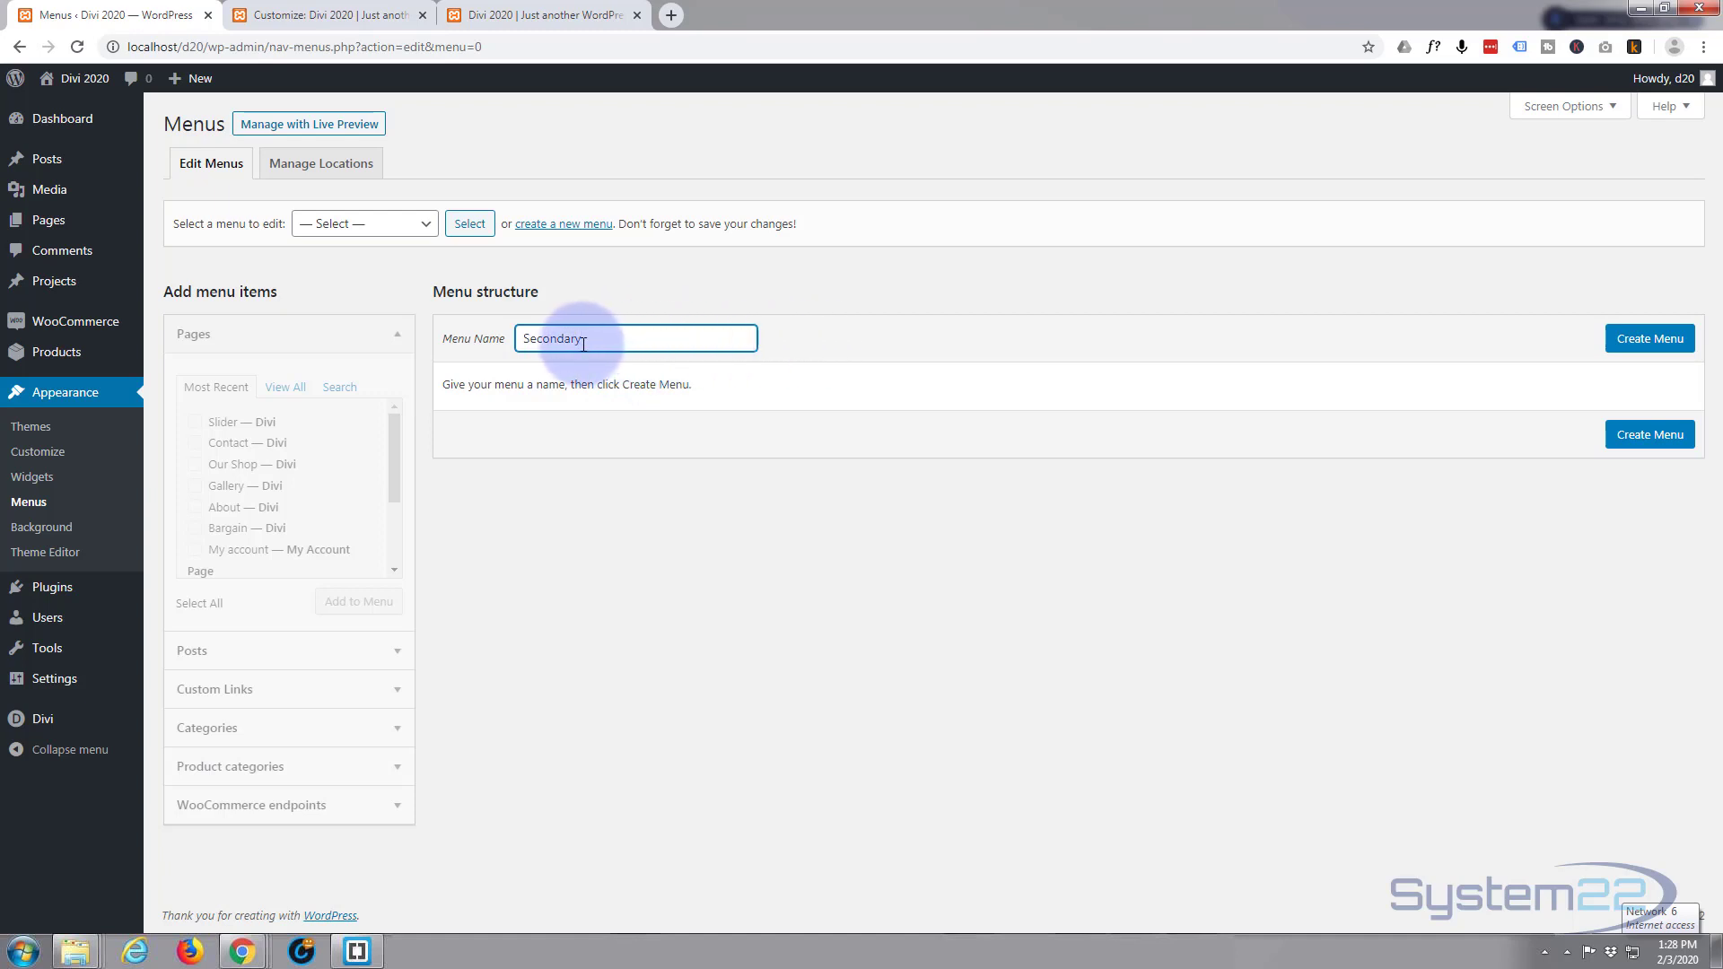
# Create the Secondary menu, collapse Pages, and confirm Product categories is enabled in Screen Options.
pyautogui.click(1656, 340)
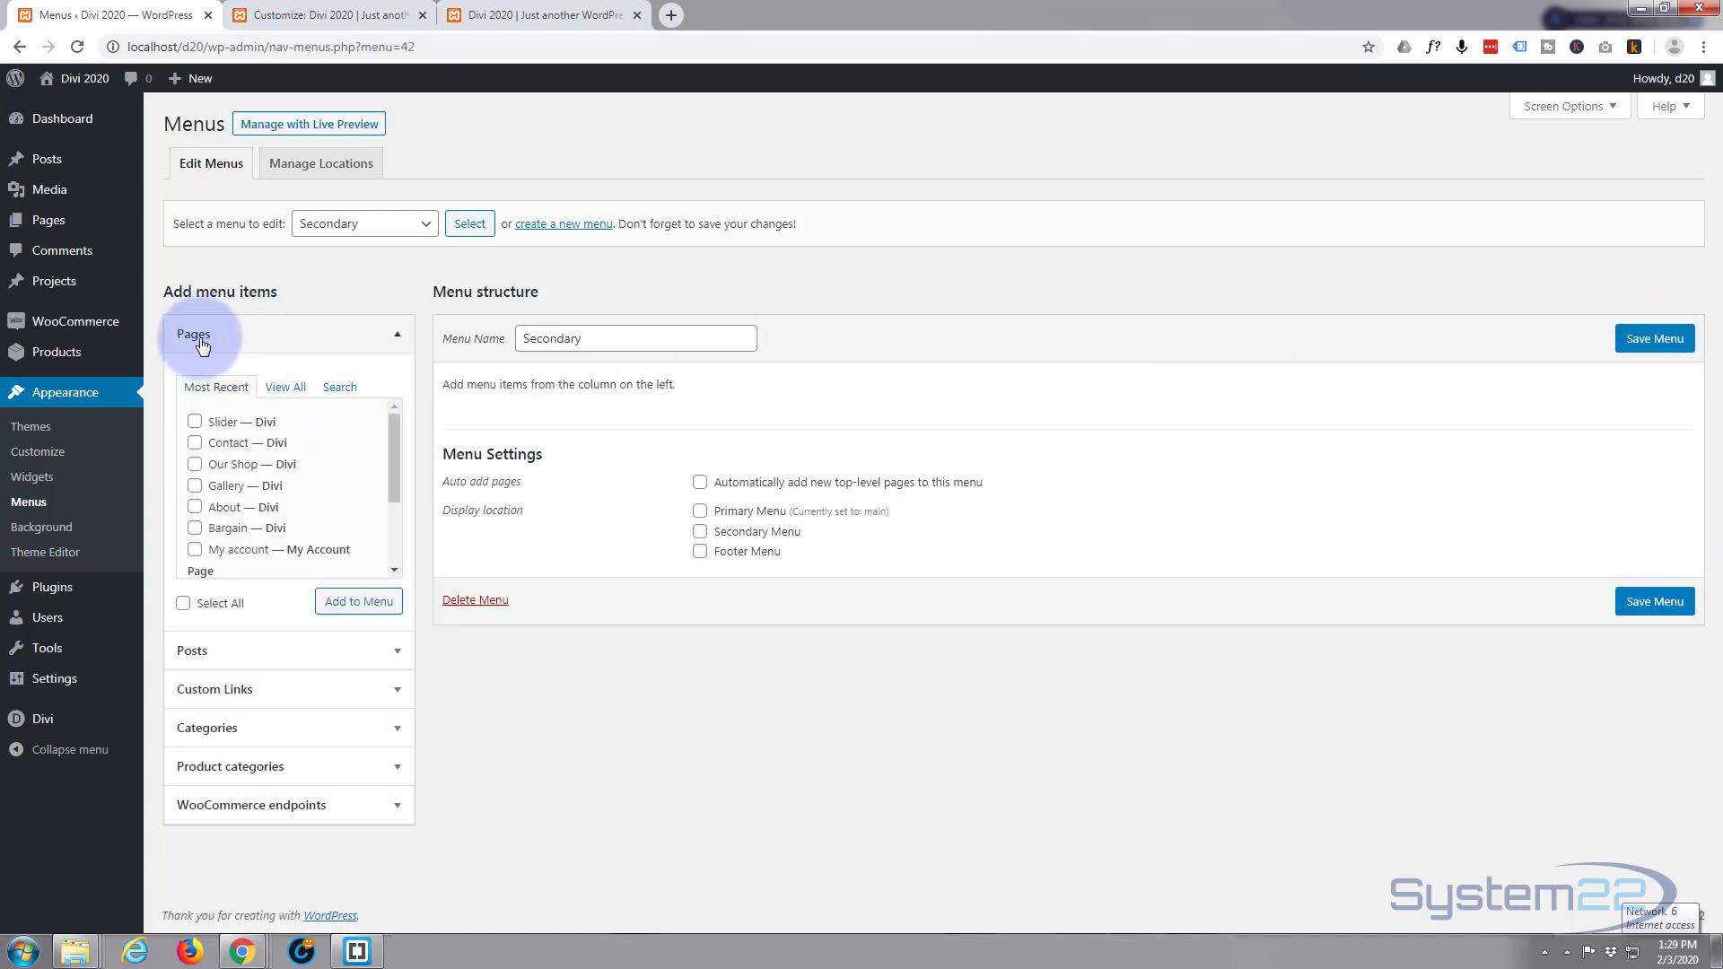
pyautogui.click(398, 338)
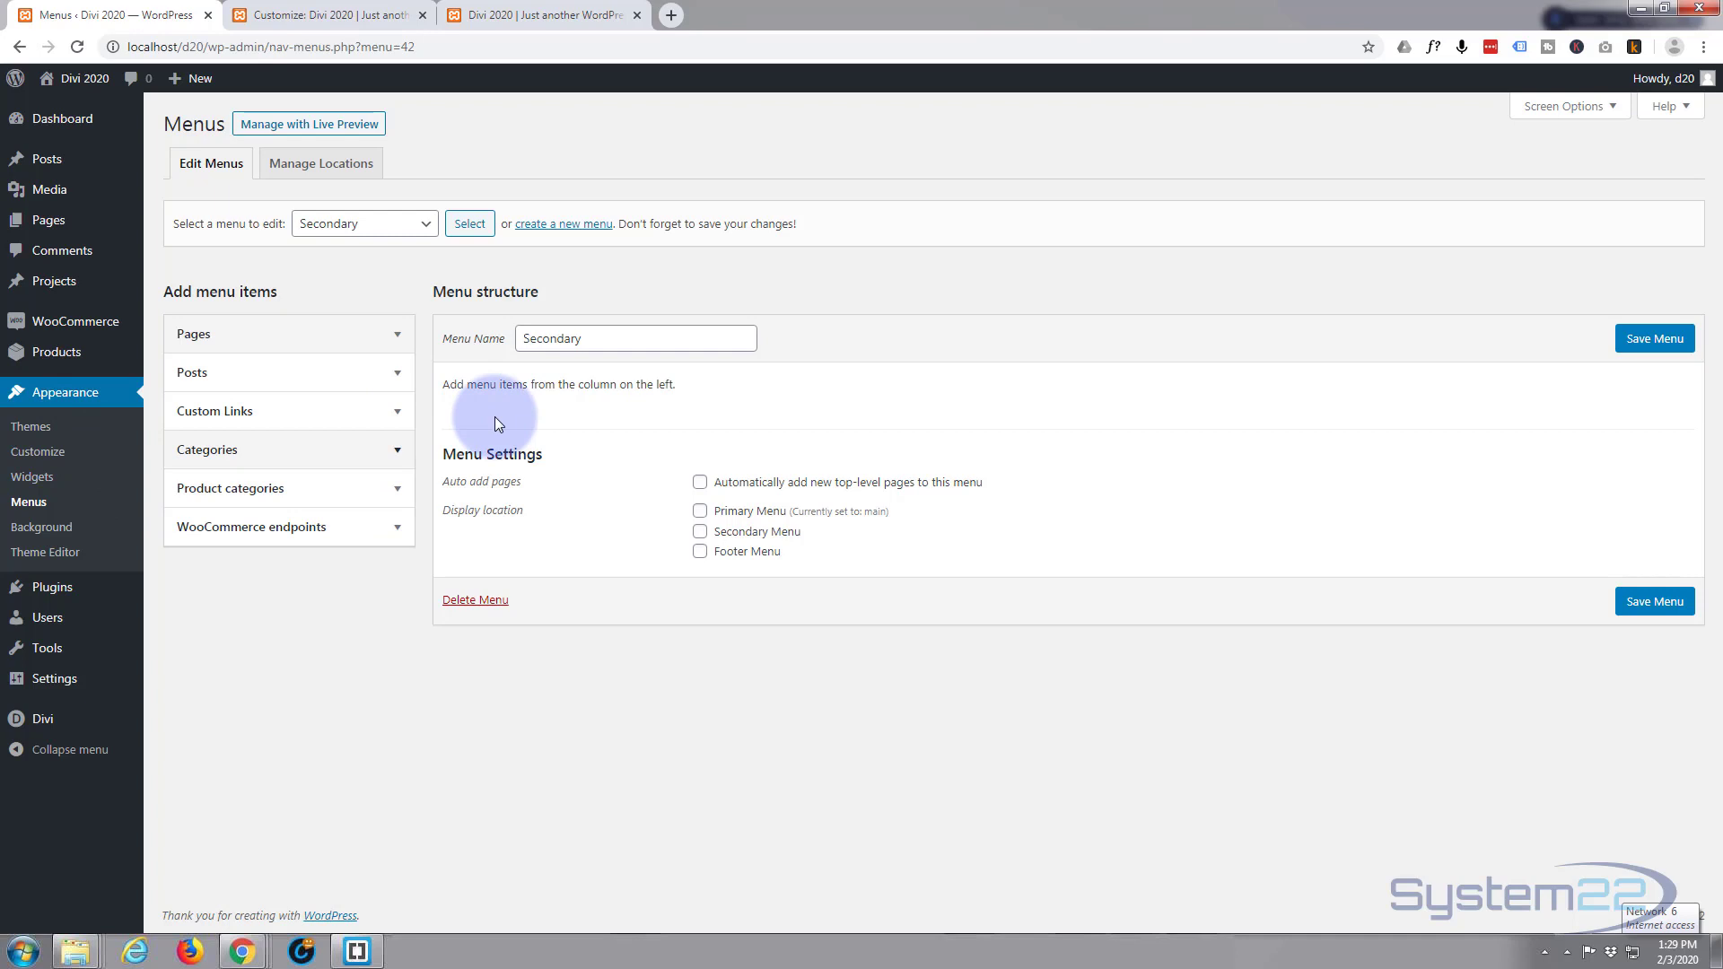
pyautogui.click(1567, 108)
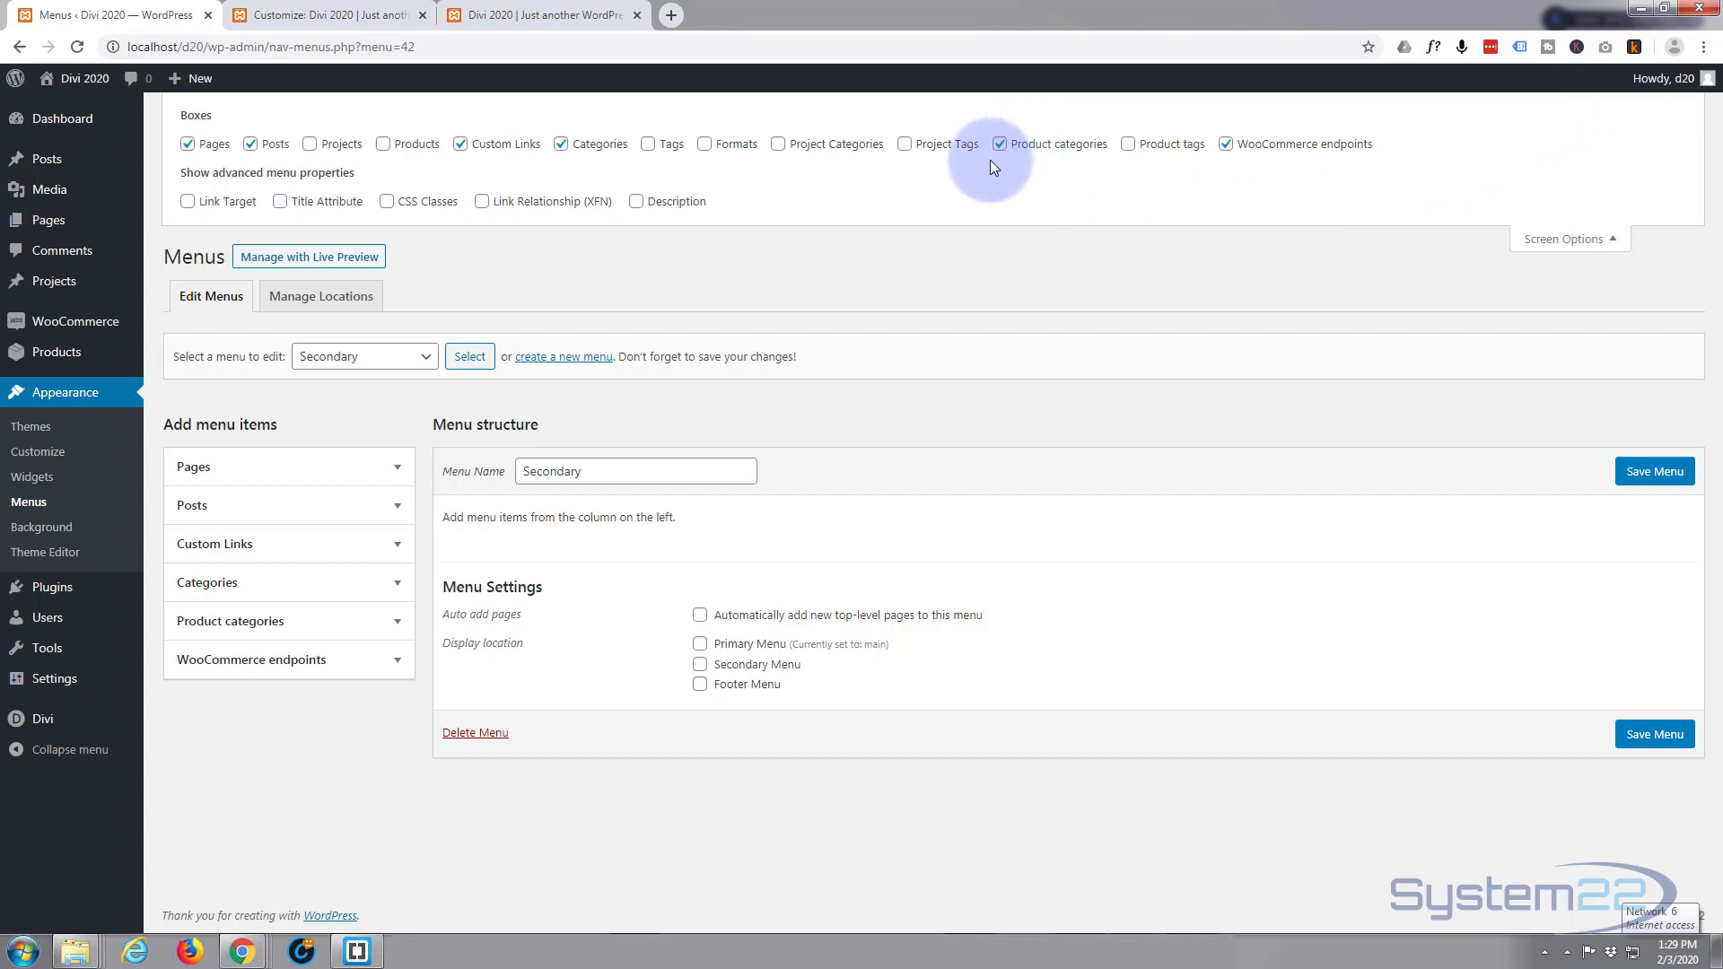
pyautogui.click(1615, 244)
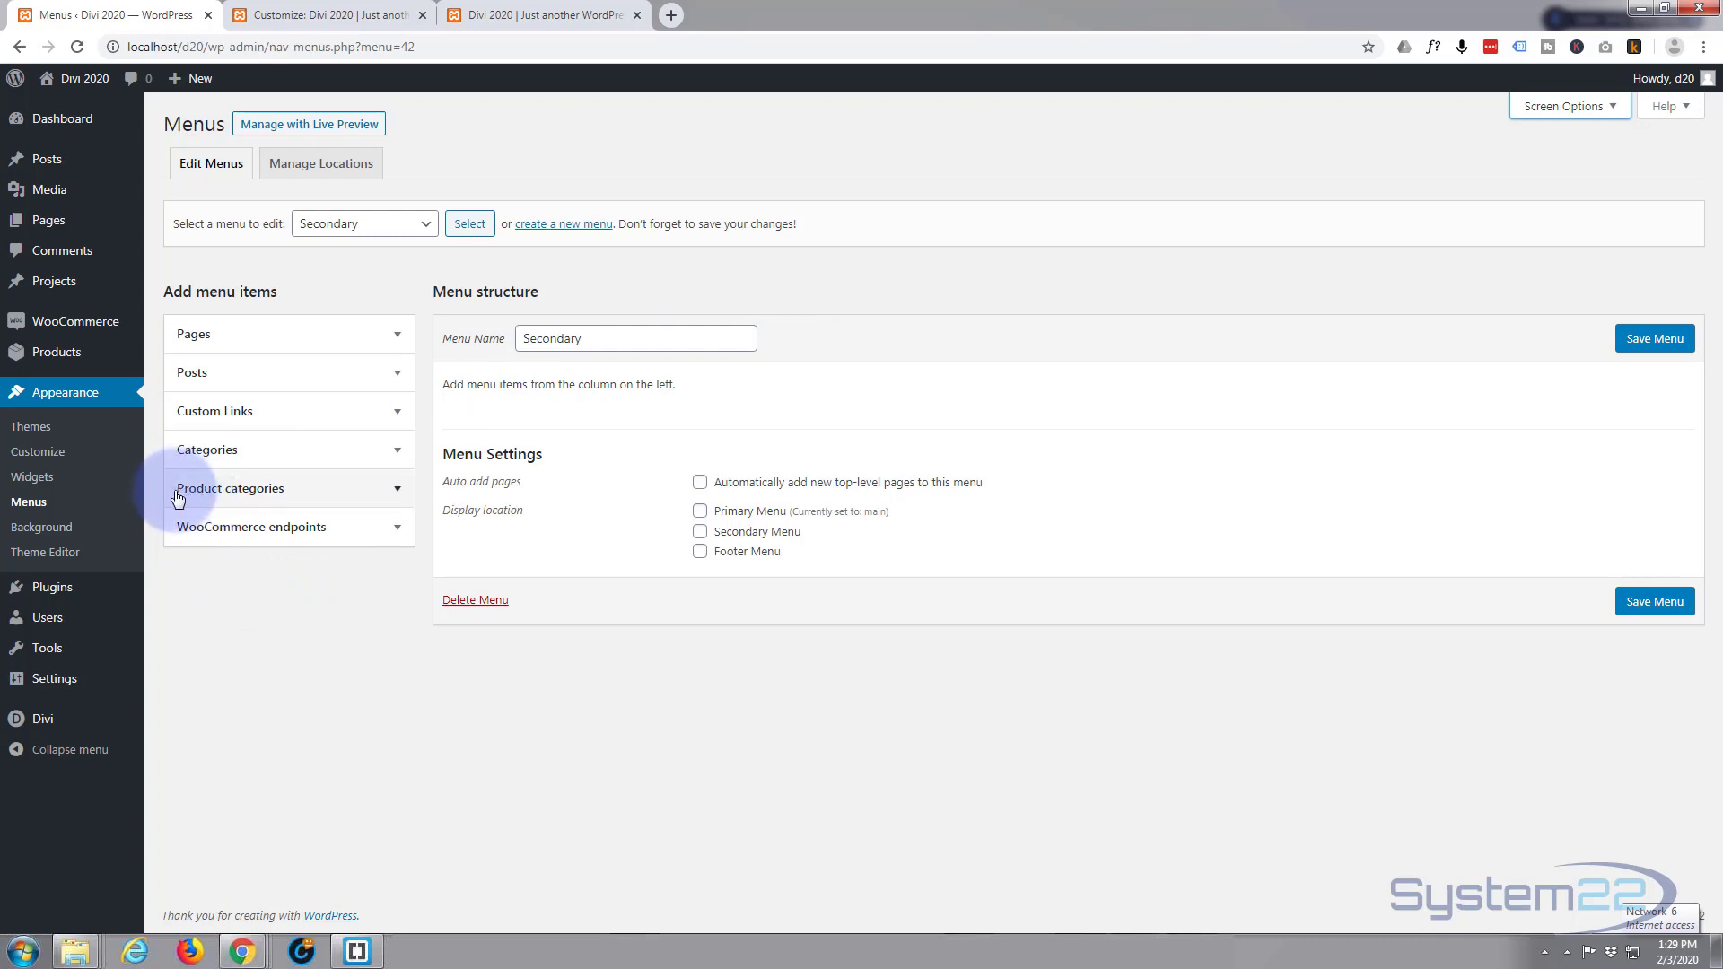
# Tick the On Sale, Dresses, Fashion, Bags, Shirts, Belts, Shoes and Pants categories, skipping Clearance.
pyautogui.click(350, 490)
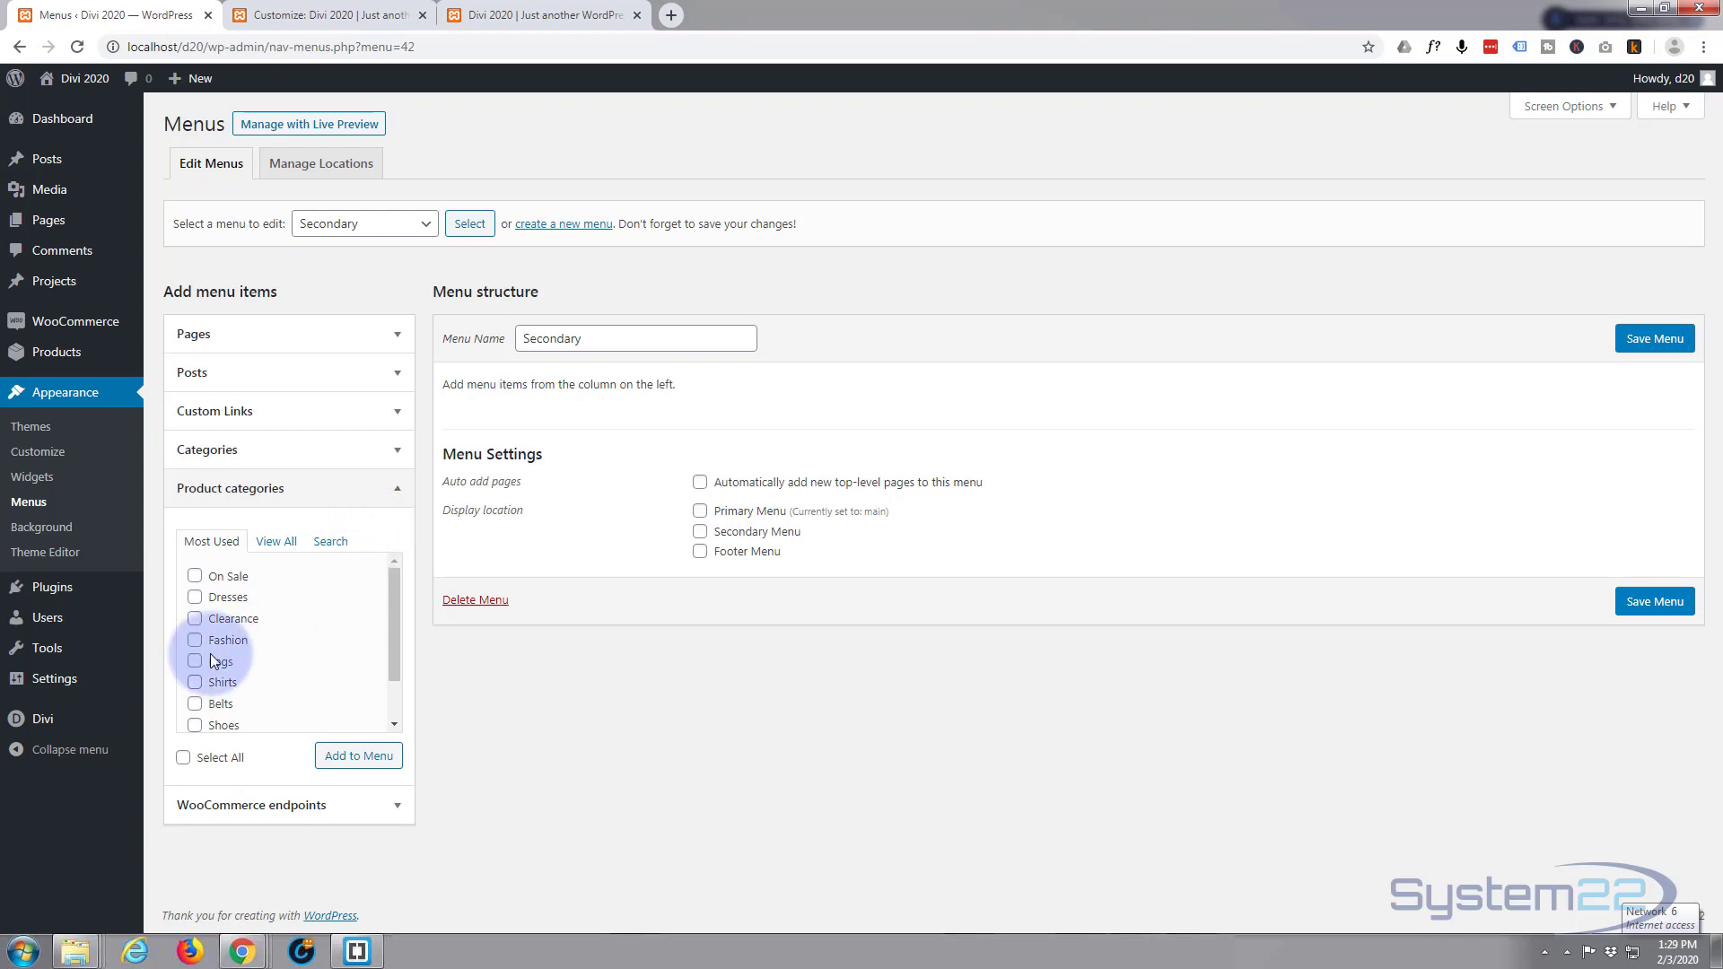
pyautogui.click(195, 576)
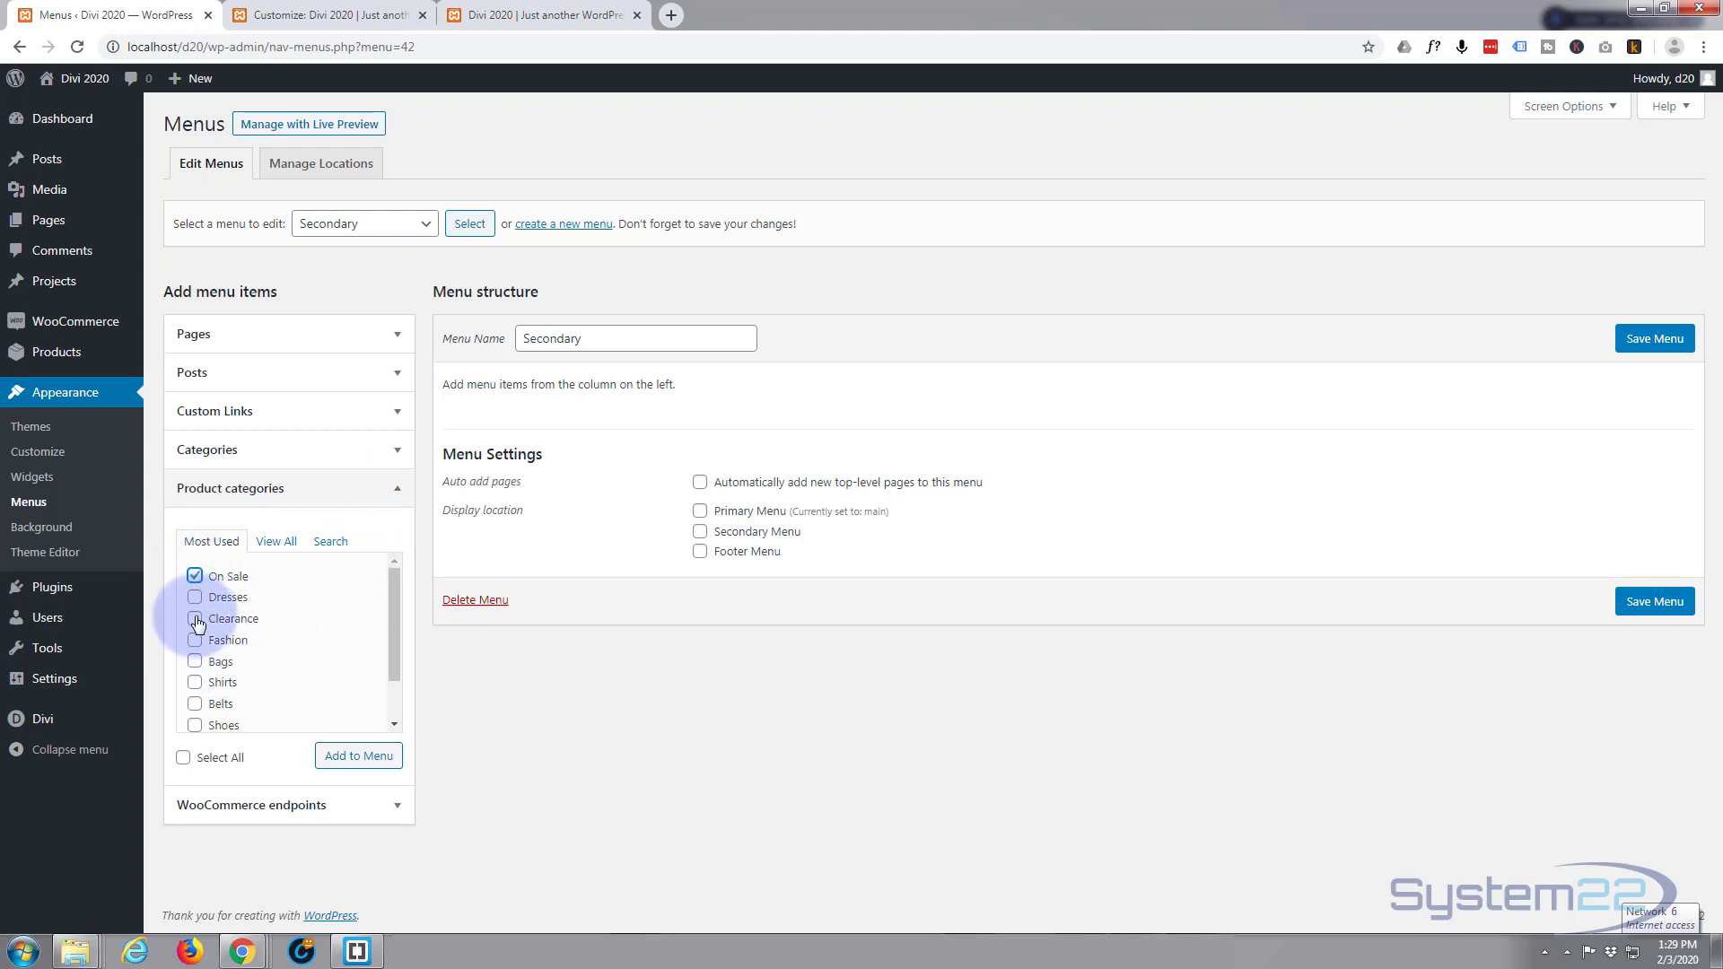
pyautogui.click(195, 597)
pyautogui.click(194, 640)
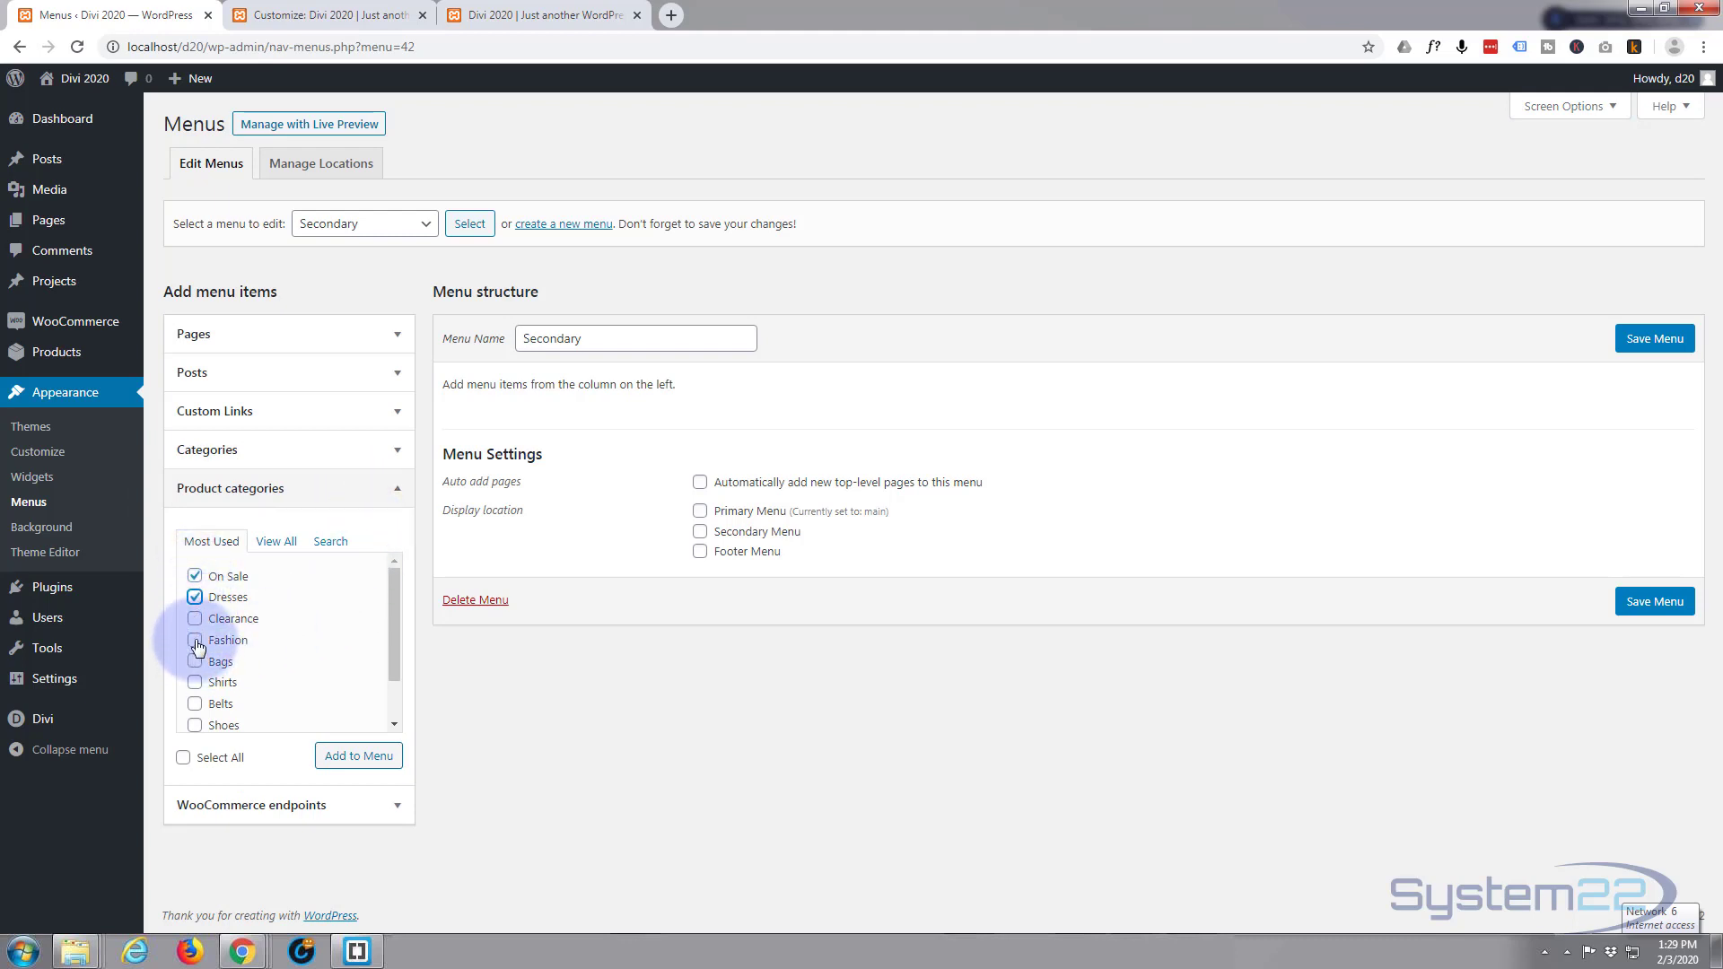
pyautogui.click(195, 661)
pyautogui.click(194, 683)
pyautogui.click(195, 704)
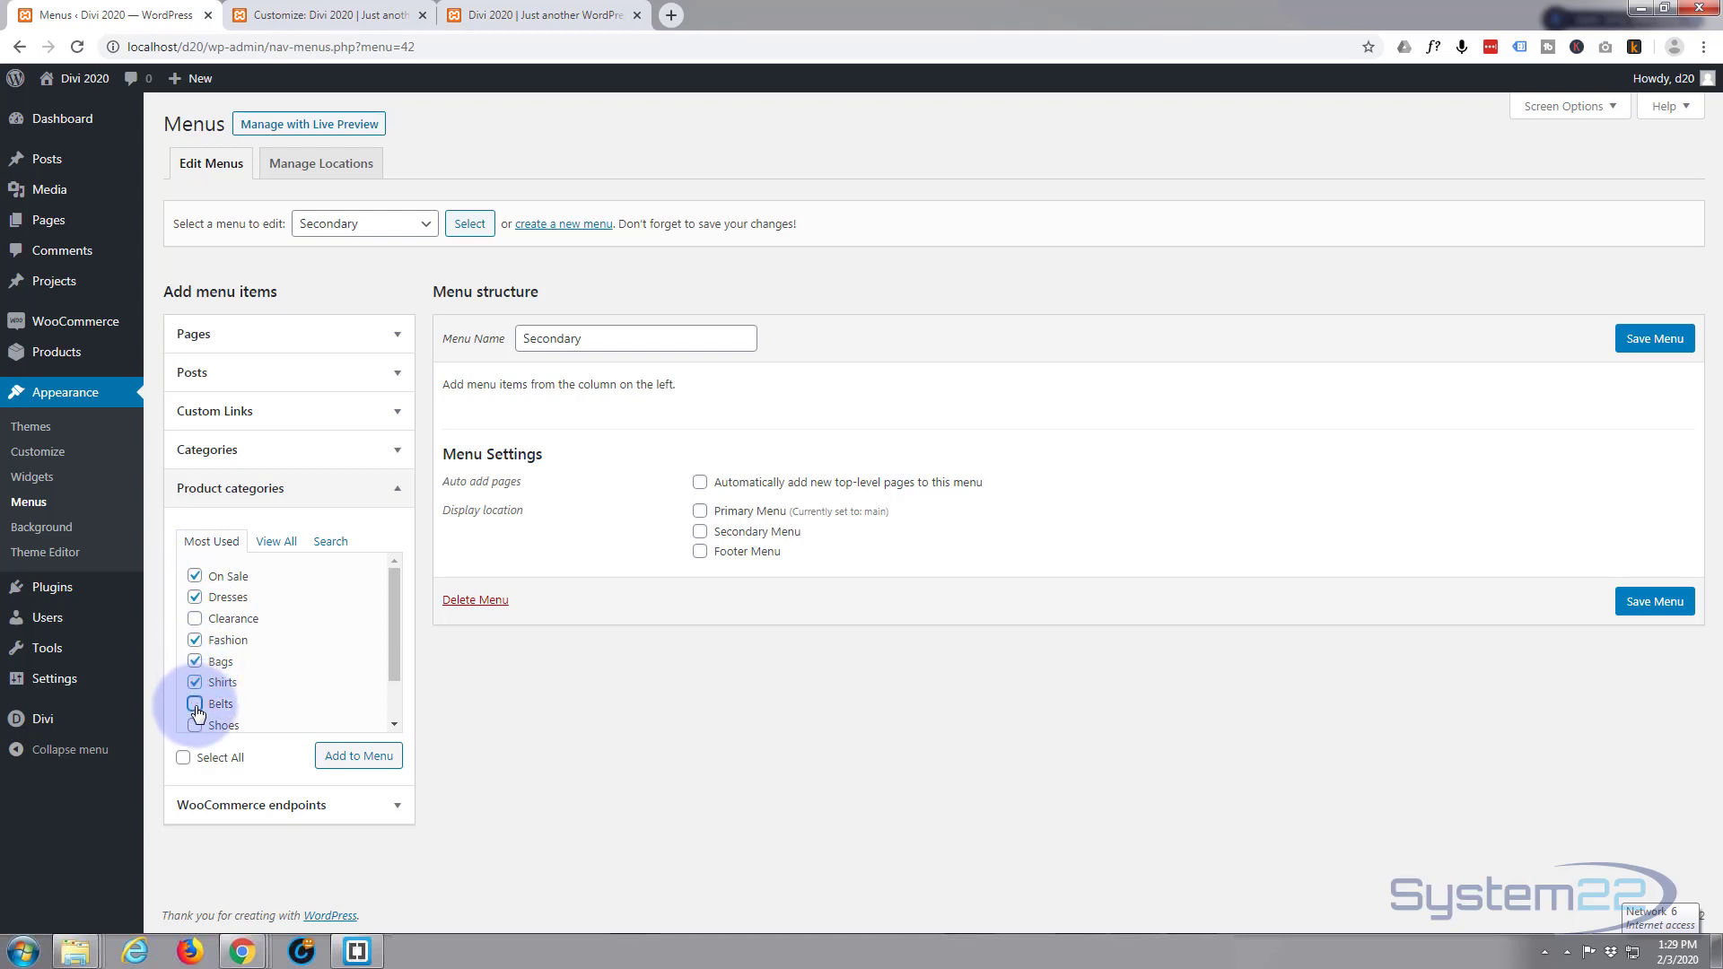
pyautogui.click(195, 725)
pyautogui.moveTo(390, 669); pyautogui.dragTo(400, 720)
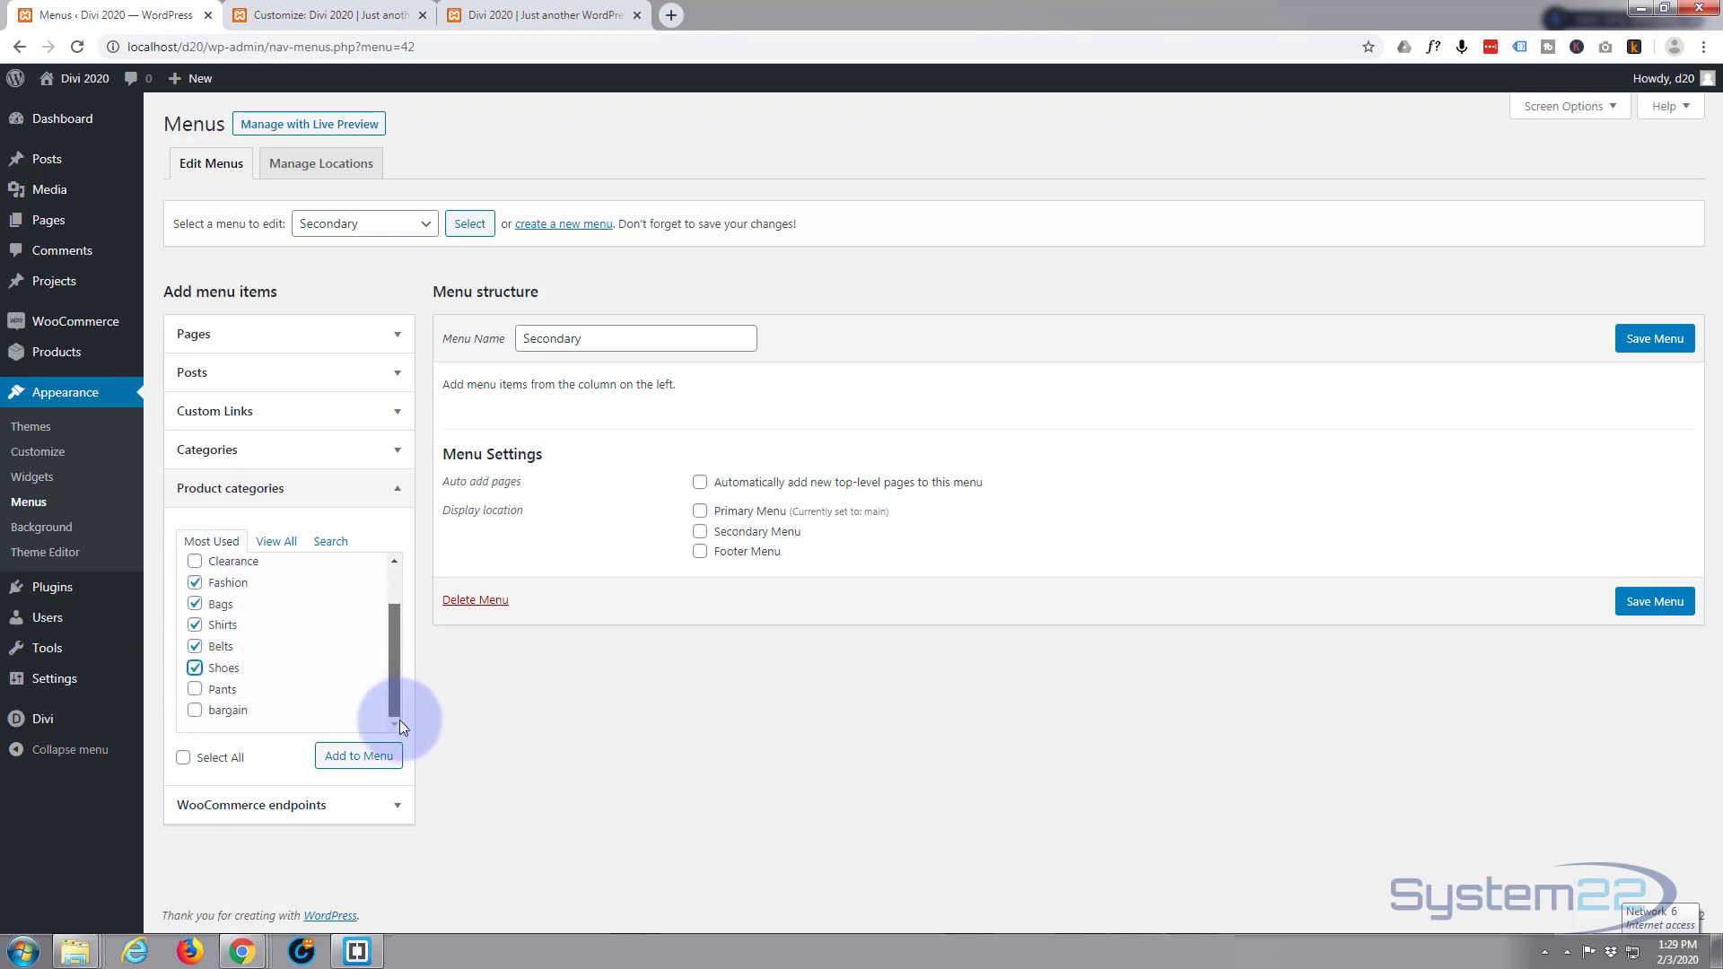
pyautogui.click(208, 690)
# Add the eight ticked categories to the Secondary menu, keeping Pants last, and save the menu.
pyautogui.click(350, 756)
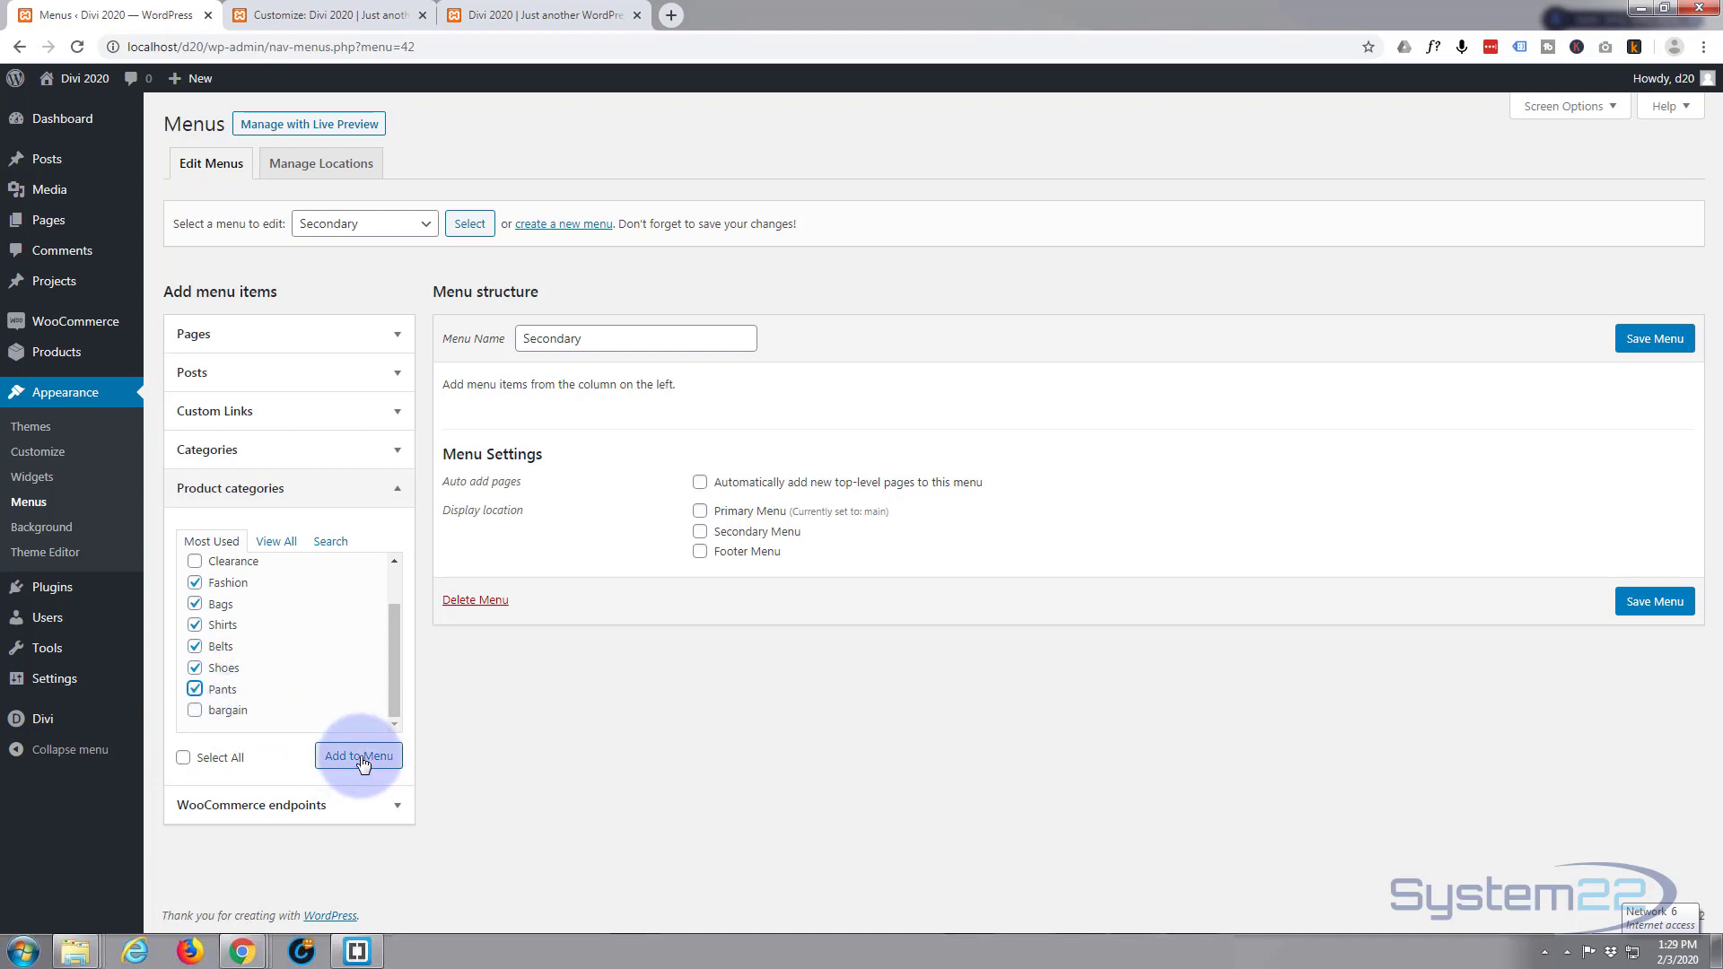
pyautogui.click(361, 758)
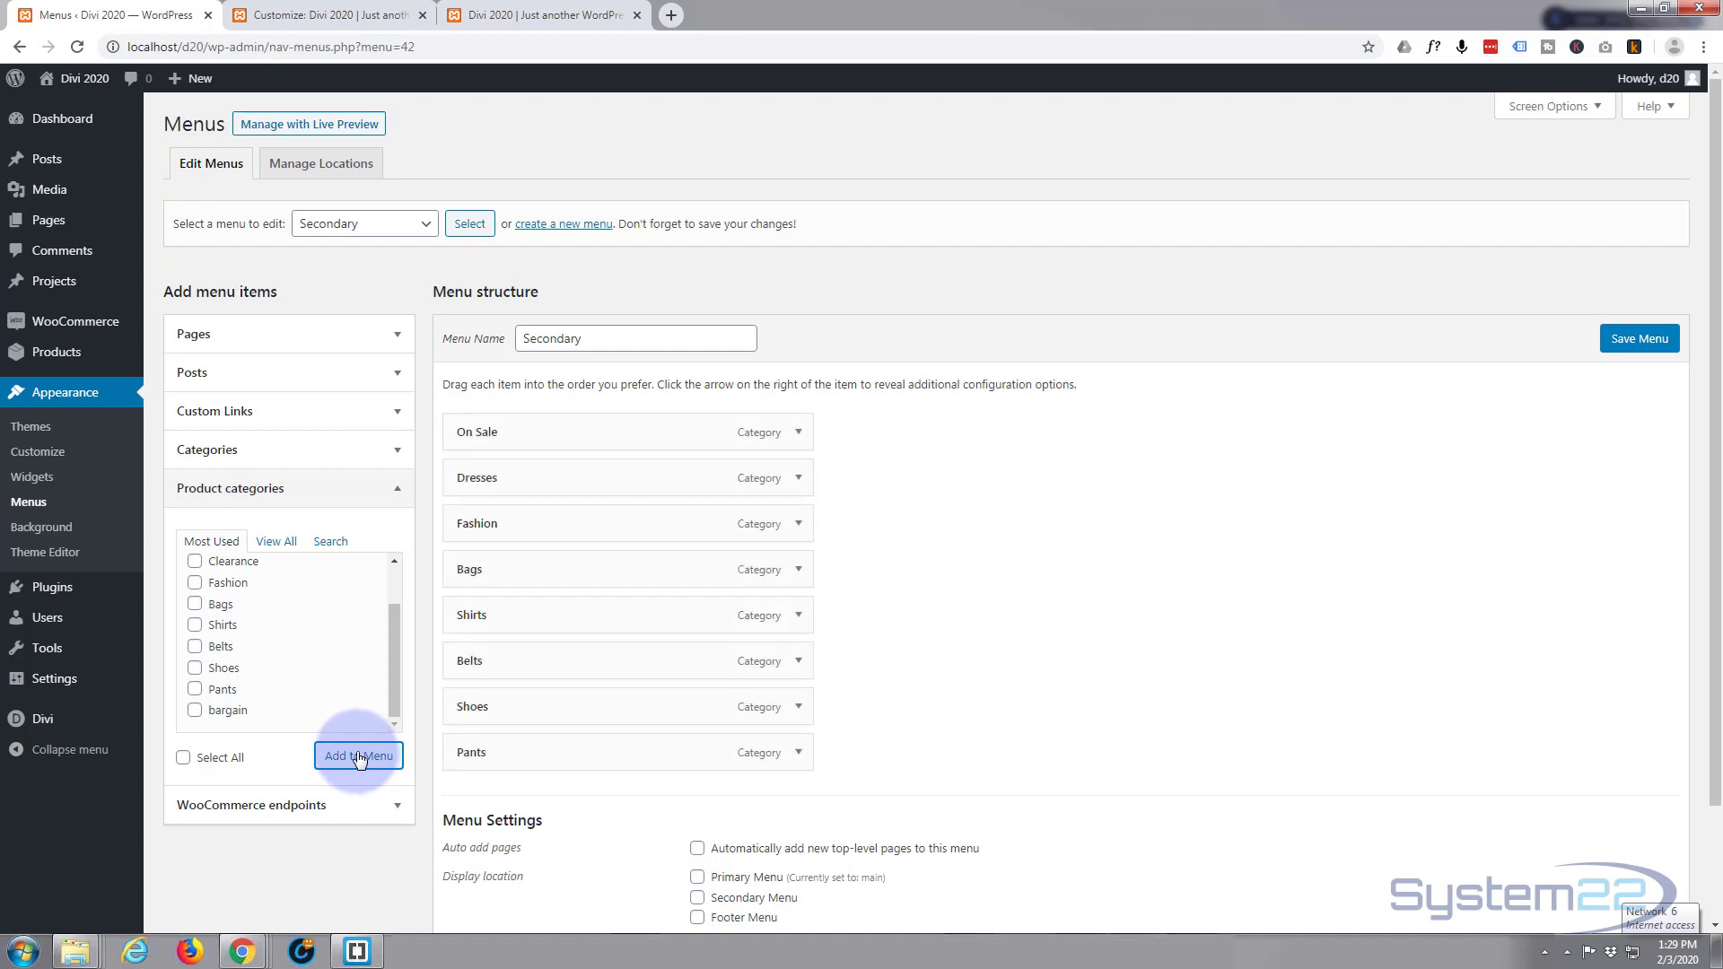
pyautogui.moveTo(581, 754); pyautogui.dragTo(584, 754)
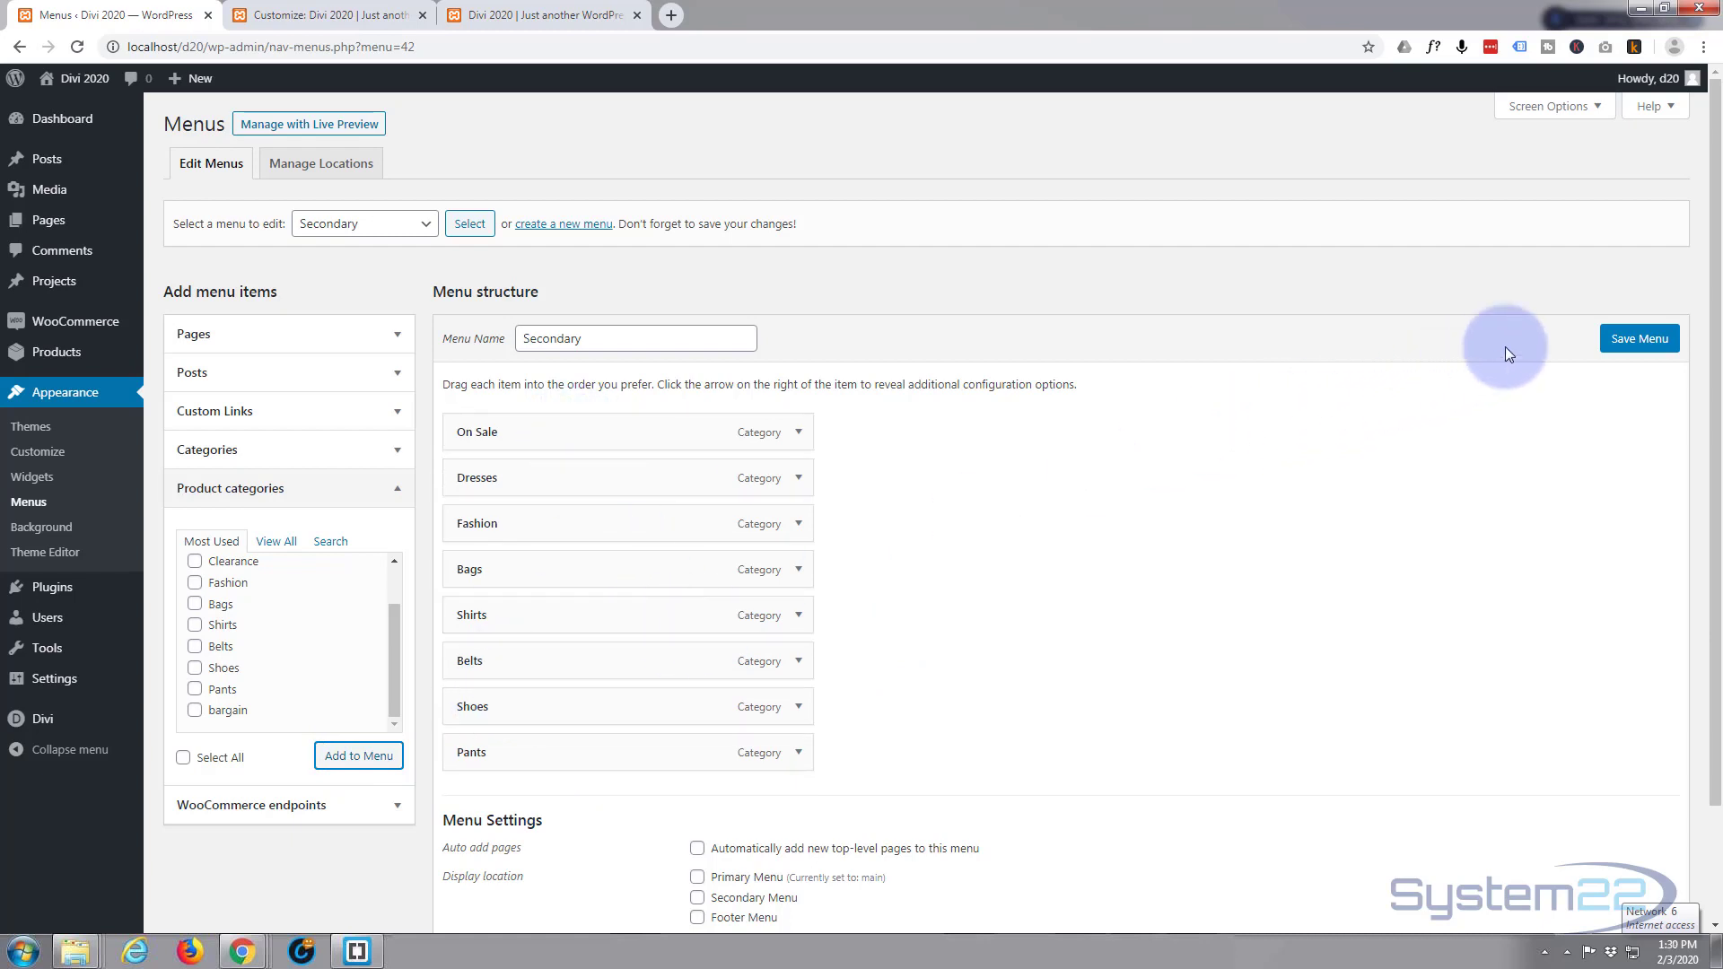
pyautogui.click(1632, 340)
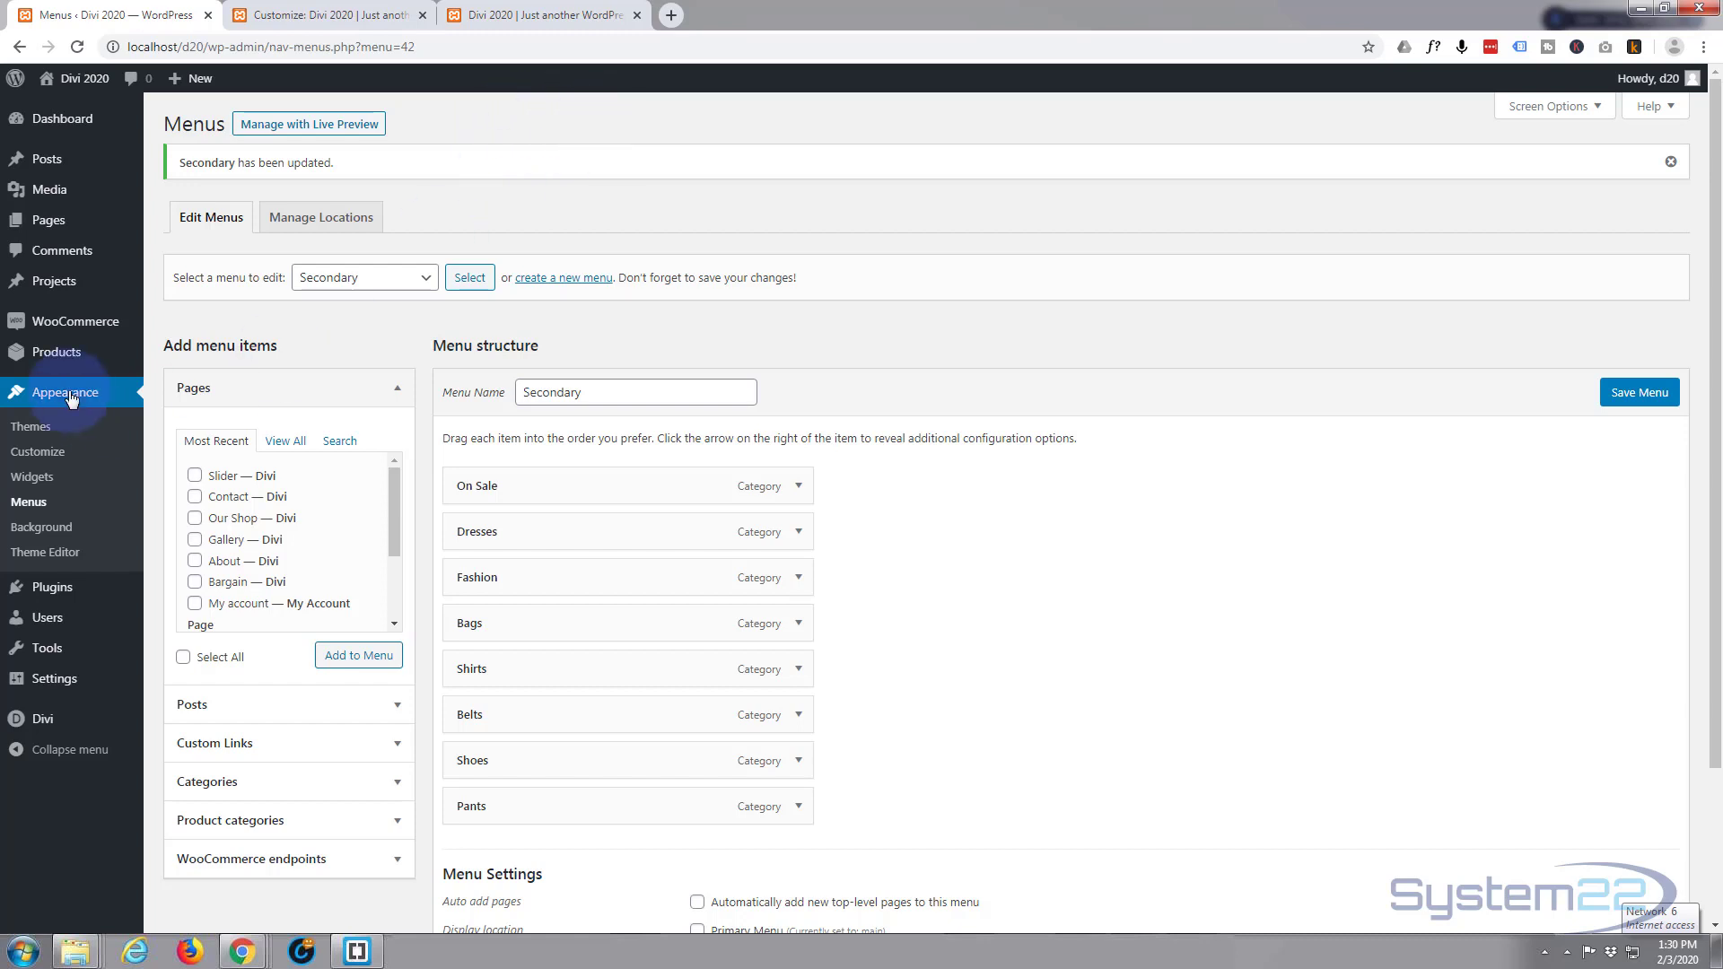
# Open and reload the Customizer, then show its Menus panel listing main, Secondary and top.
pyautogui.click(37, 455)
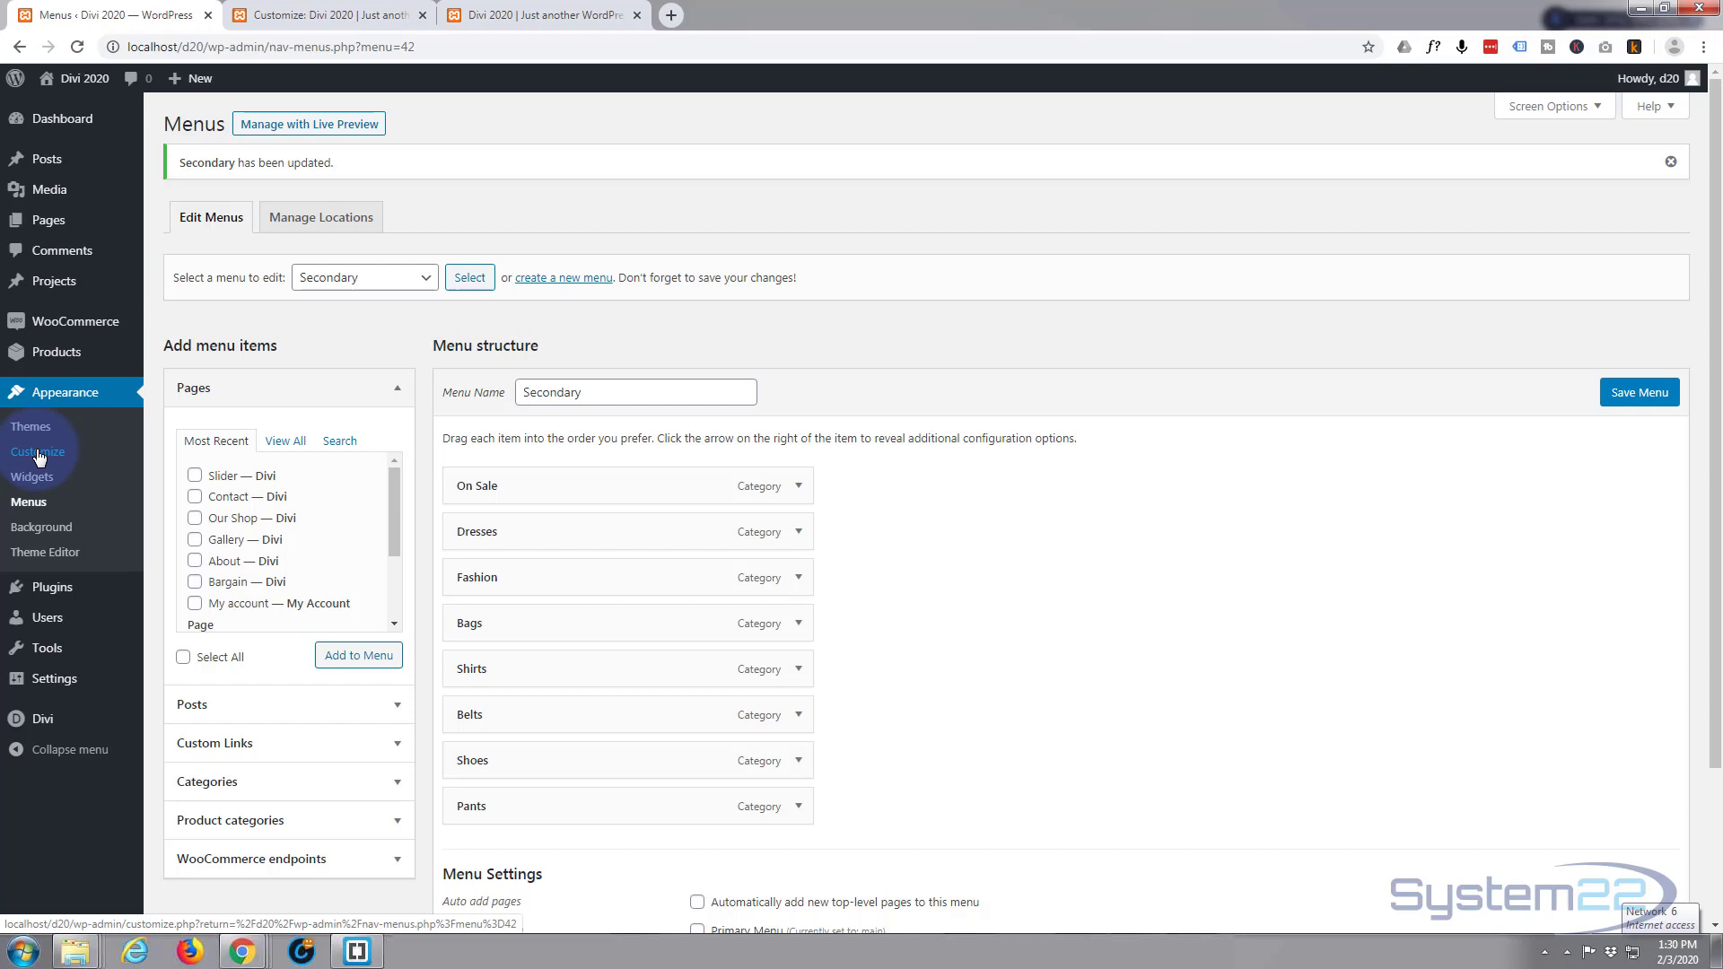
pyautogui.click(325, 16)
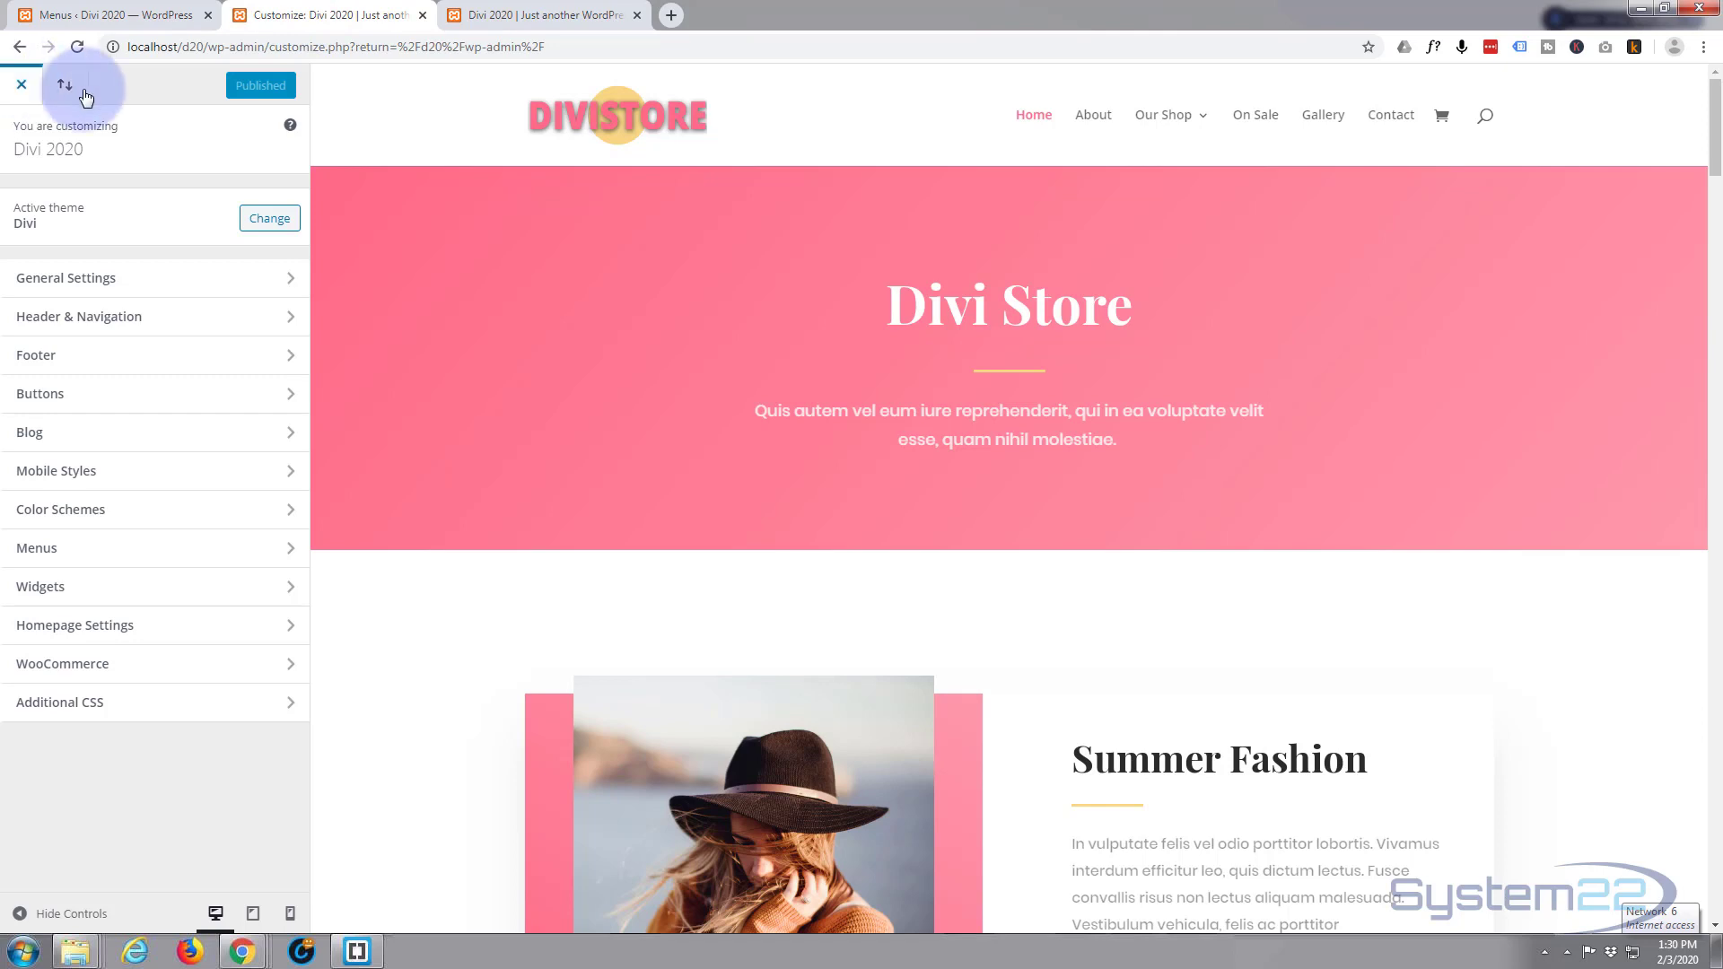
pyautogui.click(77, 47)
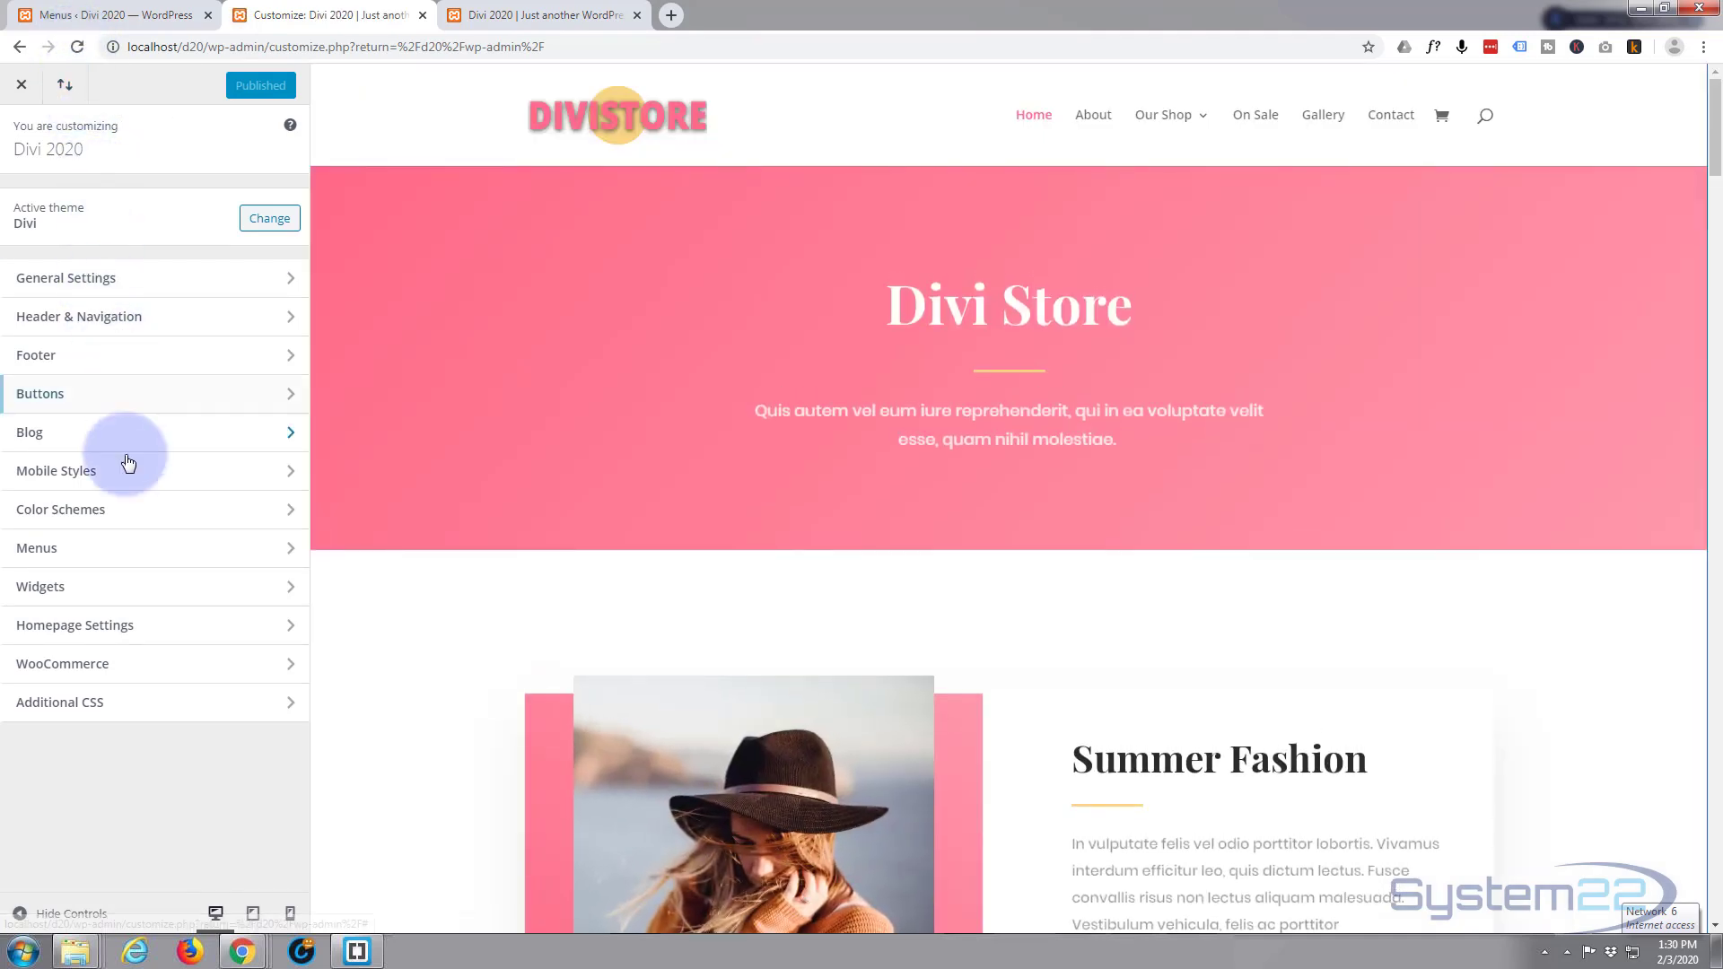
pyautogui.click(101, 558)
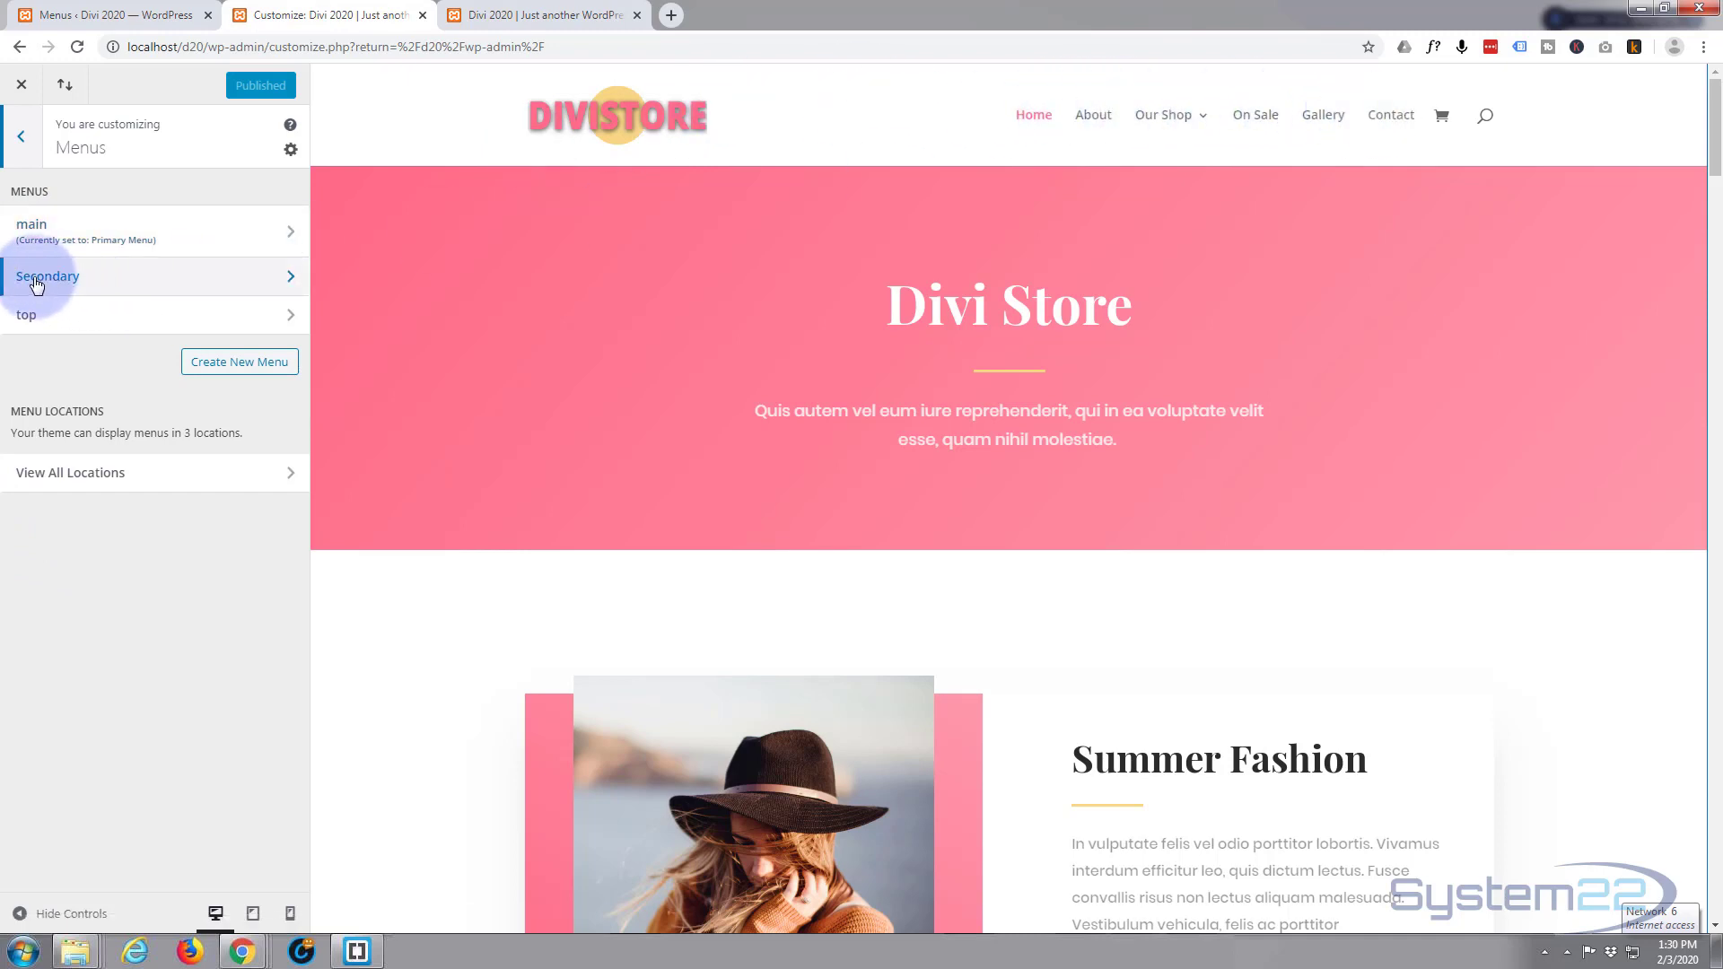
# Assign the Secondary menu to the Secondary Menu location and return to the main Customizer panel.
pyautogui.click(291, 280)
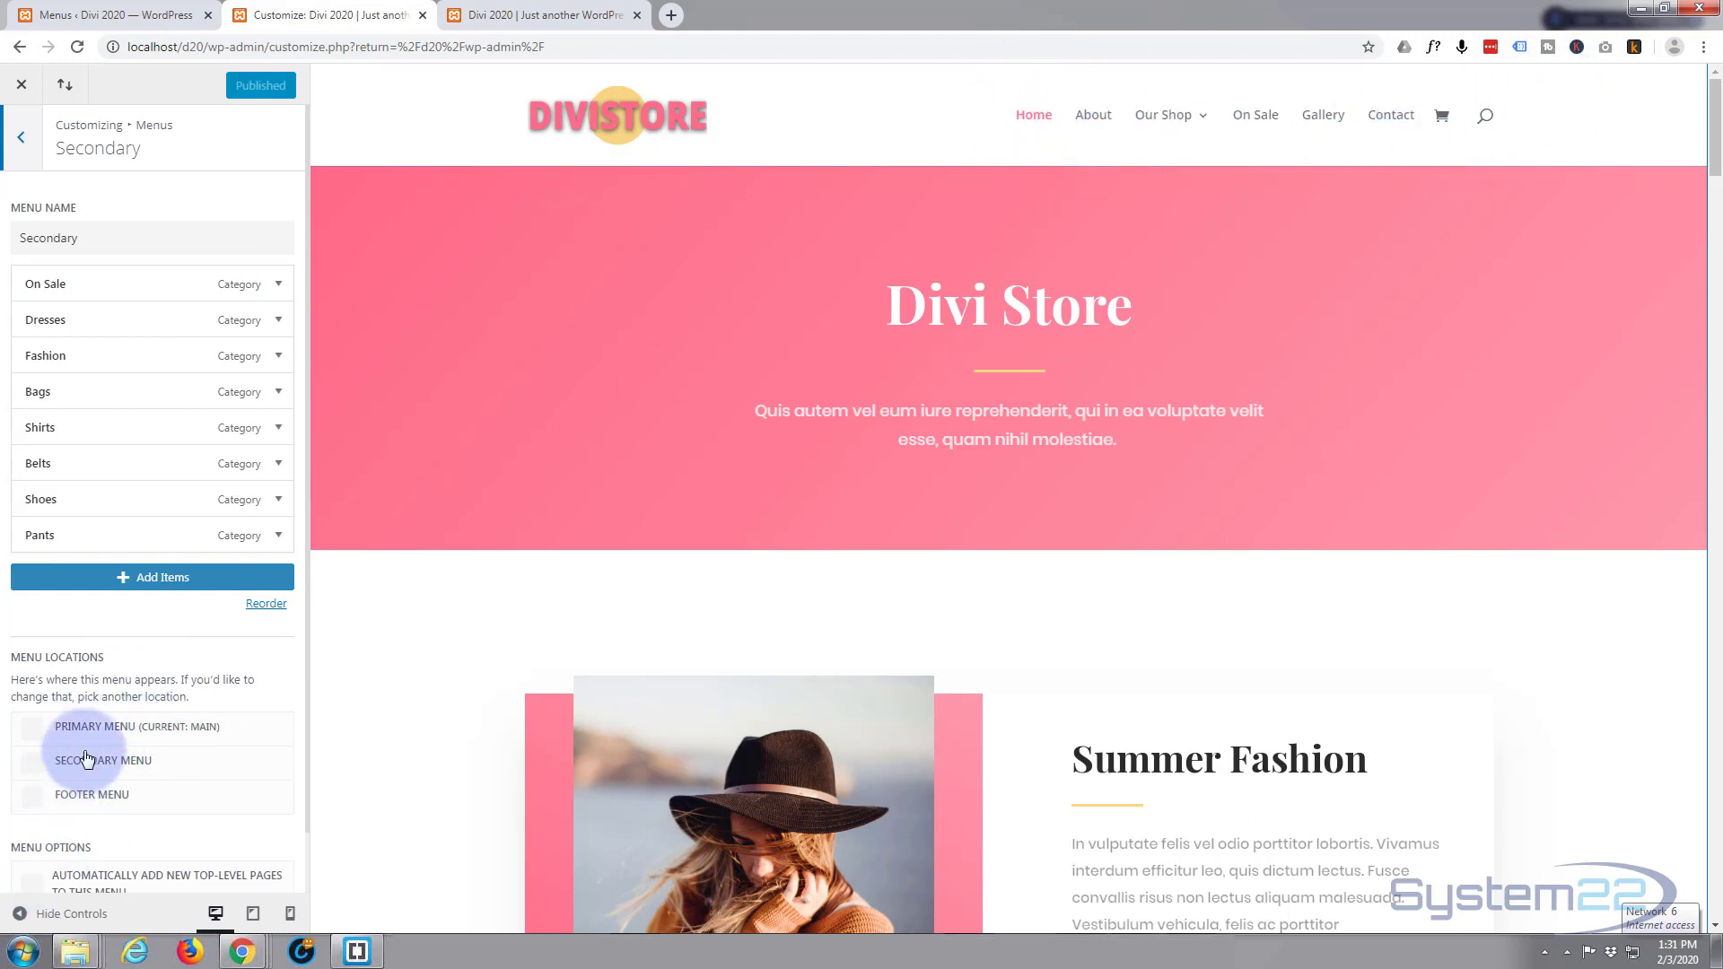
pyautogui.click(30, 771)
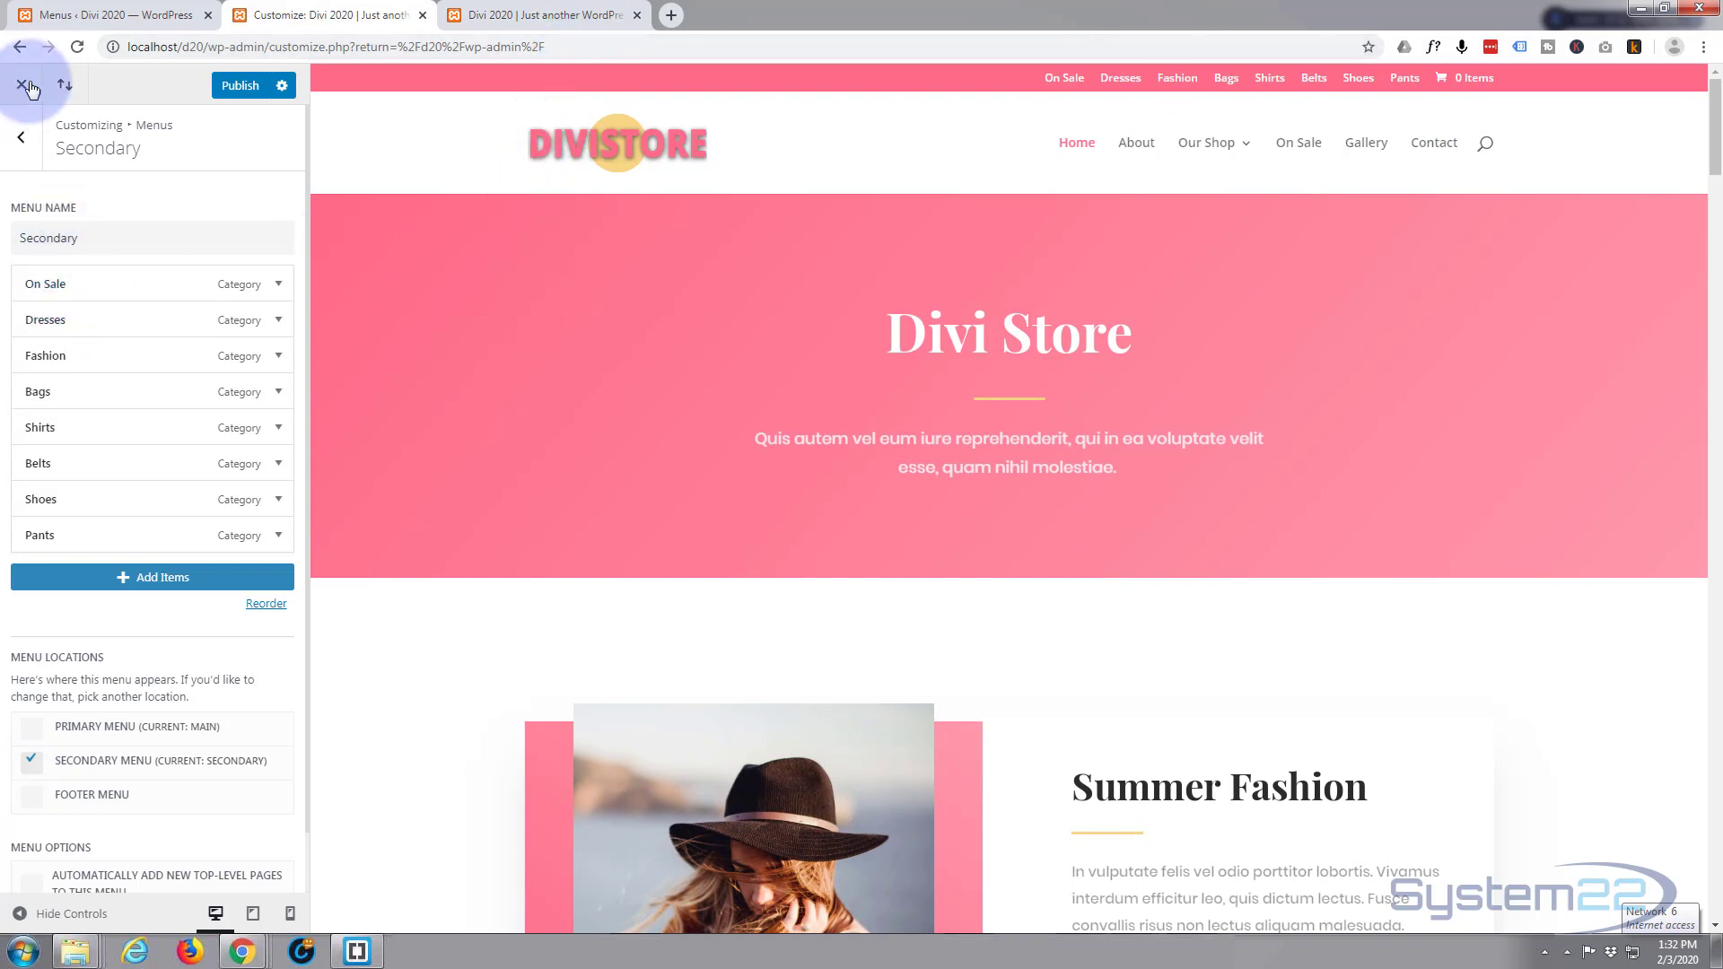
pyautogui.click(23, 139)
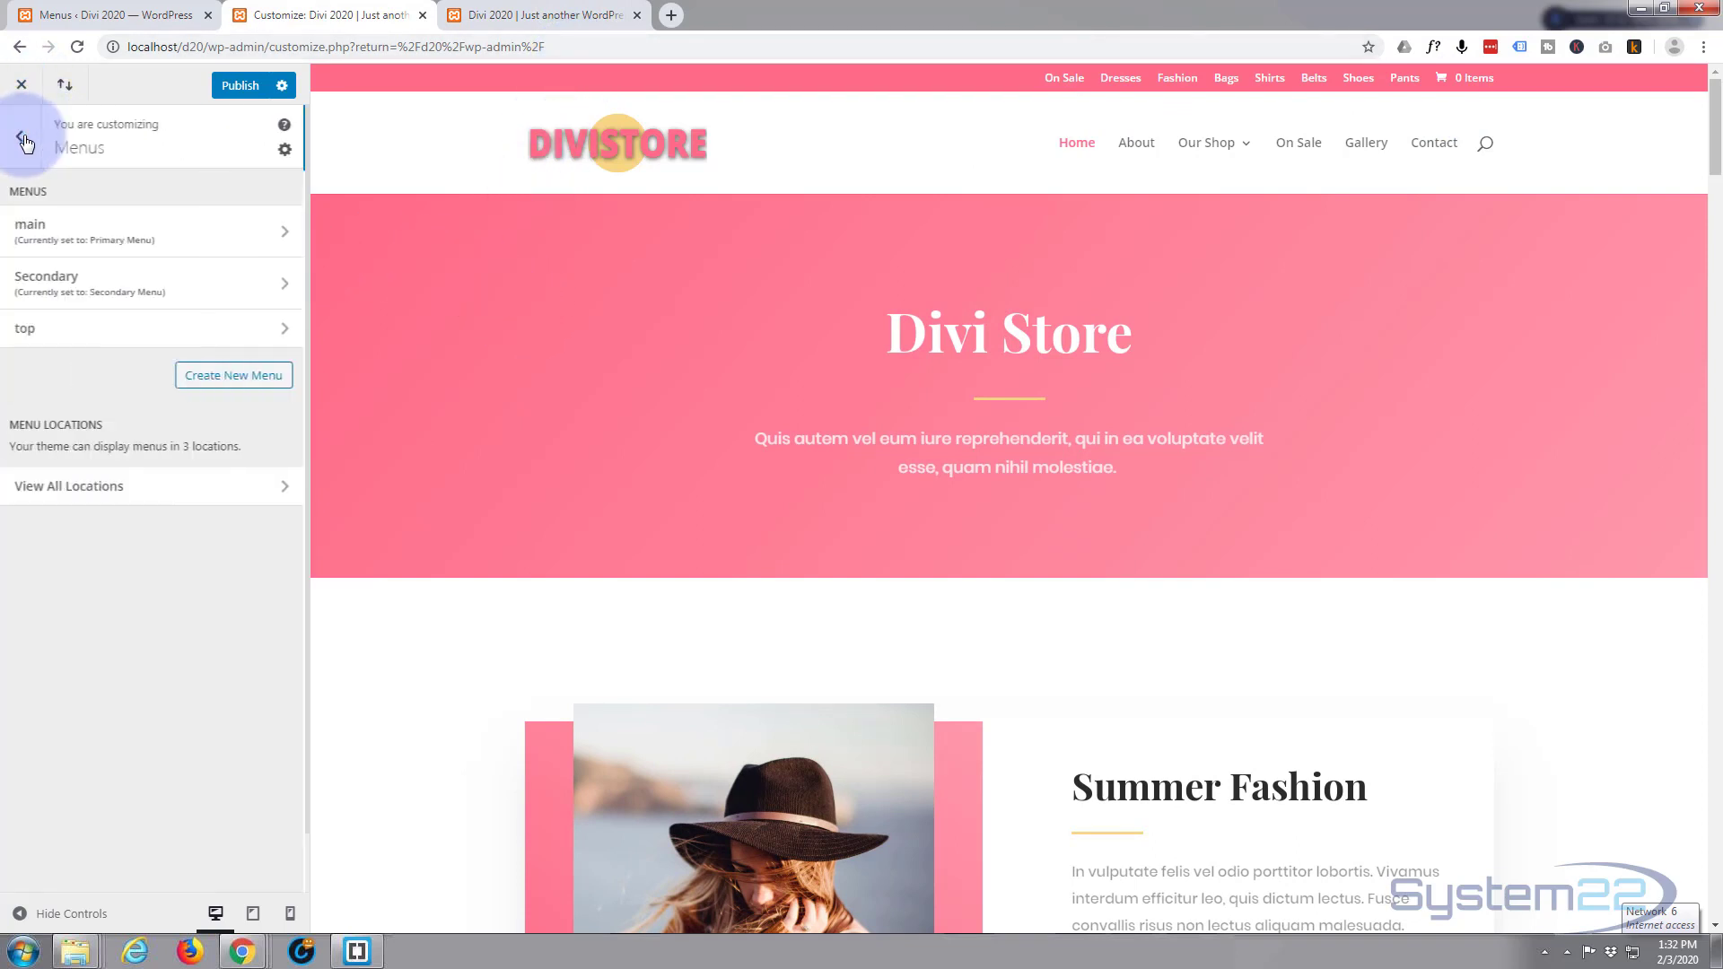
pyautogui.click(24, 141)
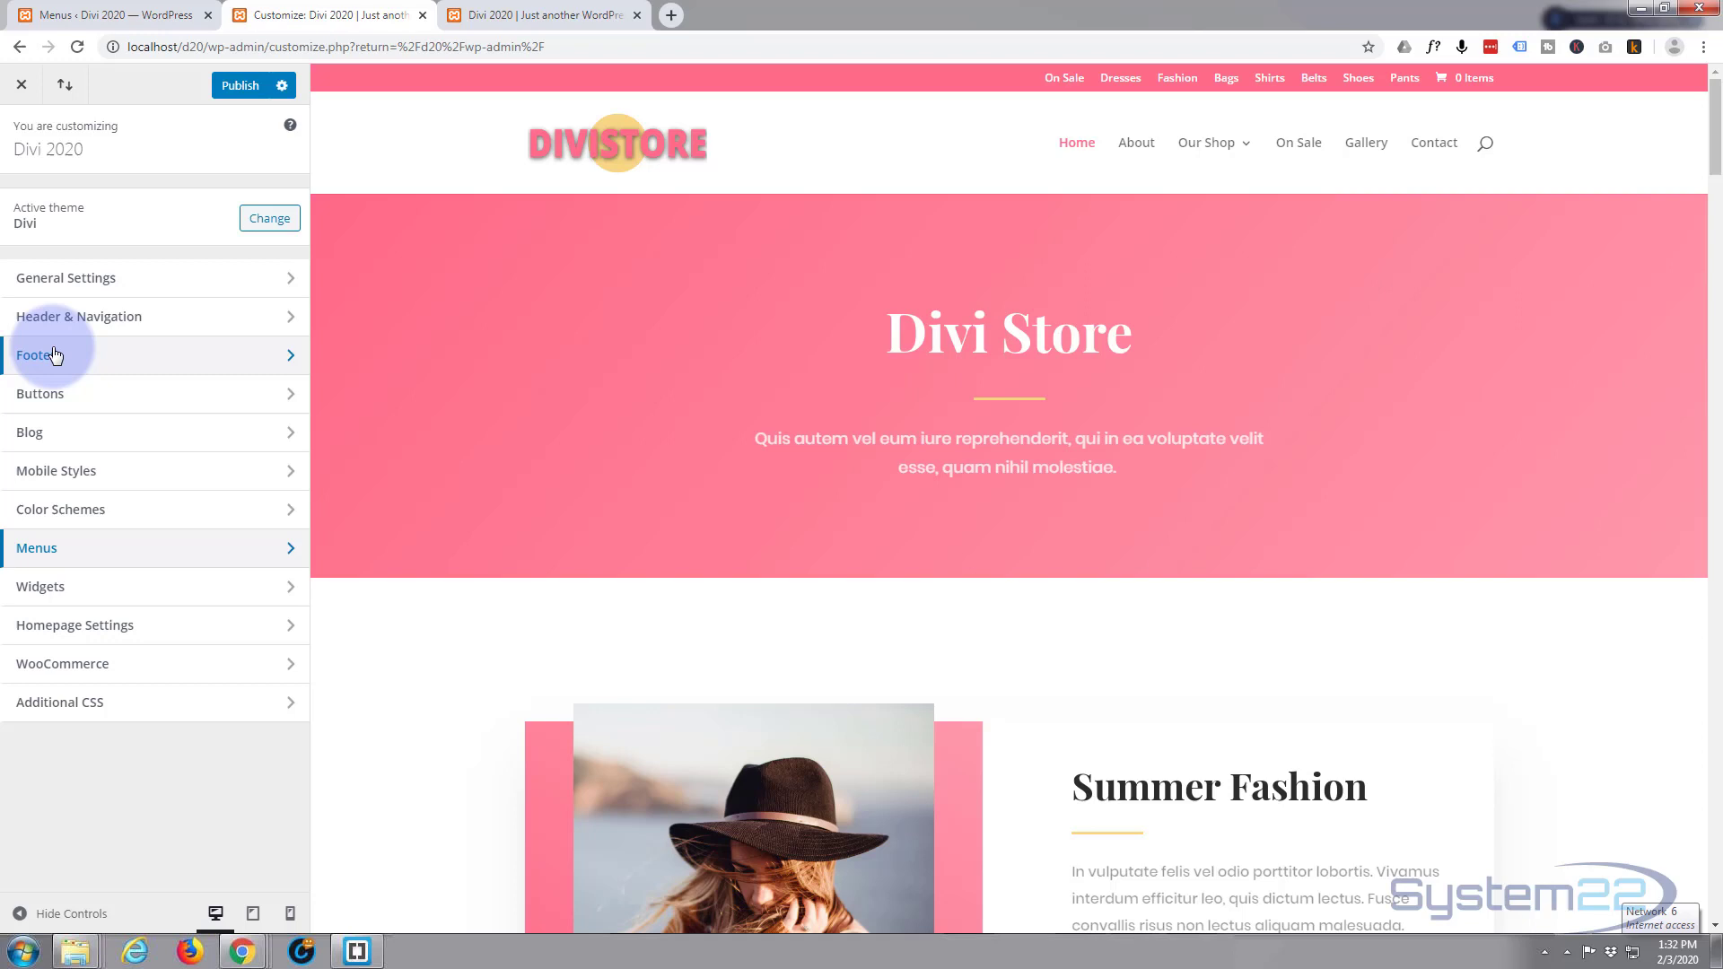
# Review the Secondary Menu Bar options under Header & Navigation, then return to that section list.
pyautogui.click(162, 325)
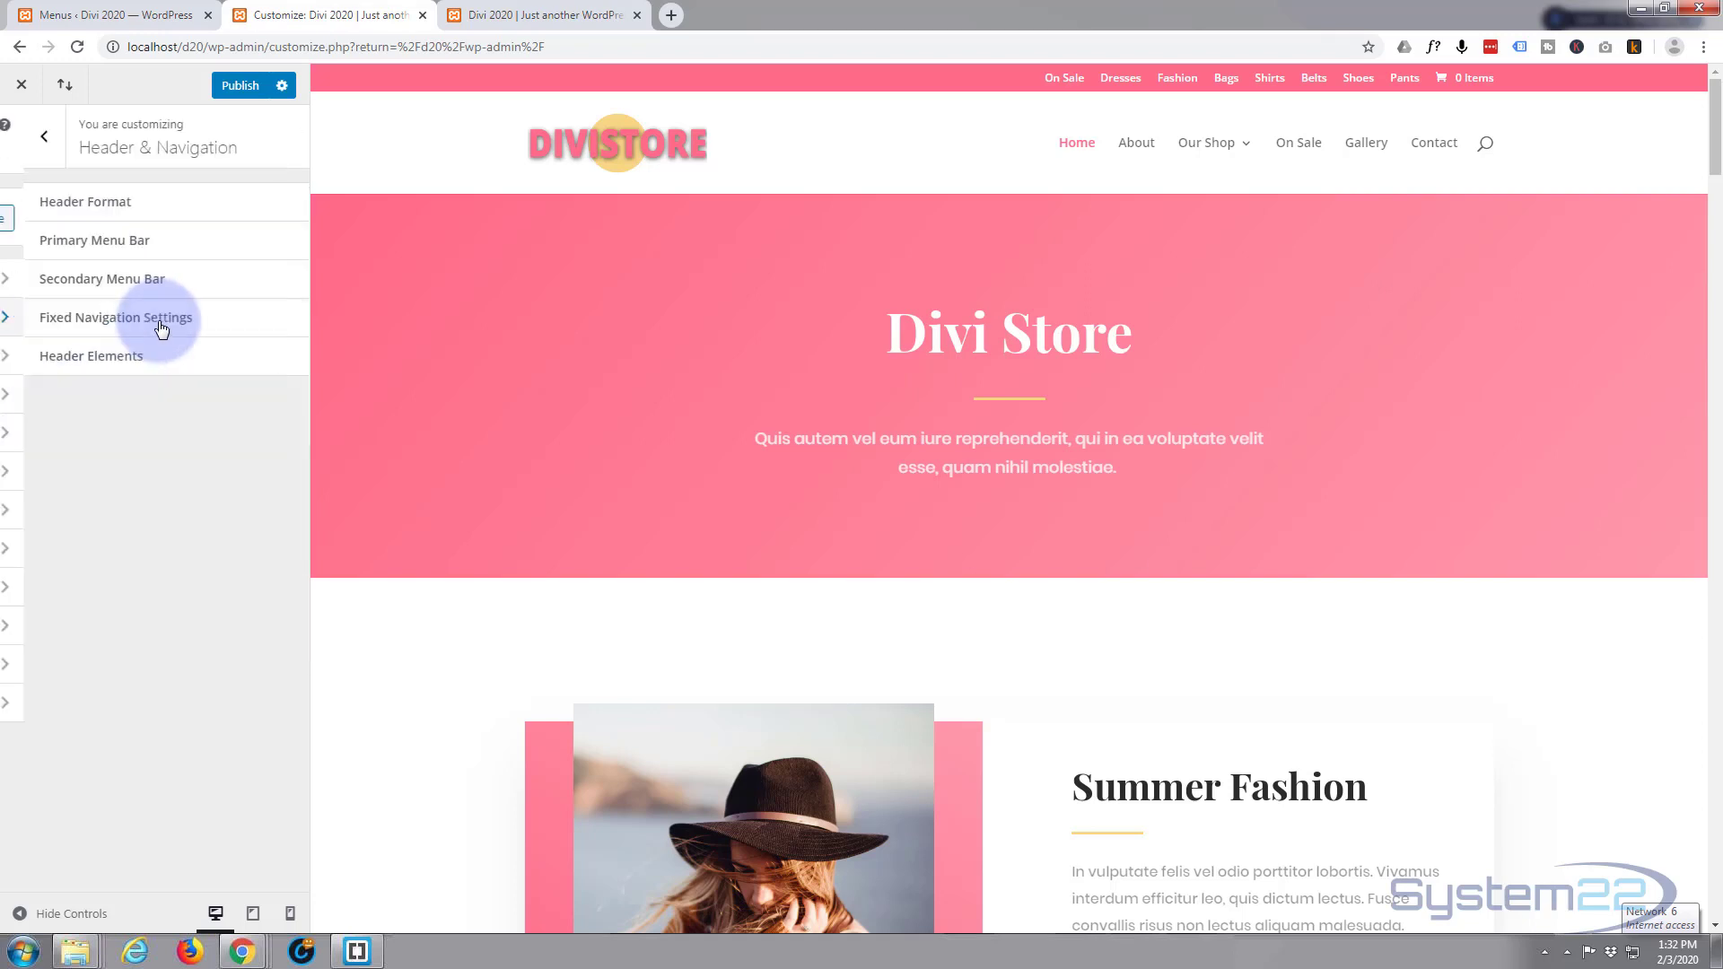
pyautogui.click(185, 282)
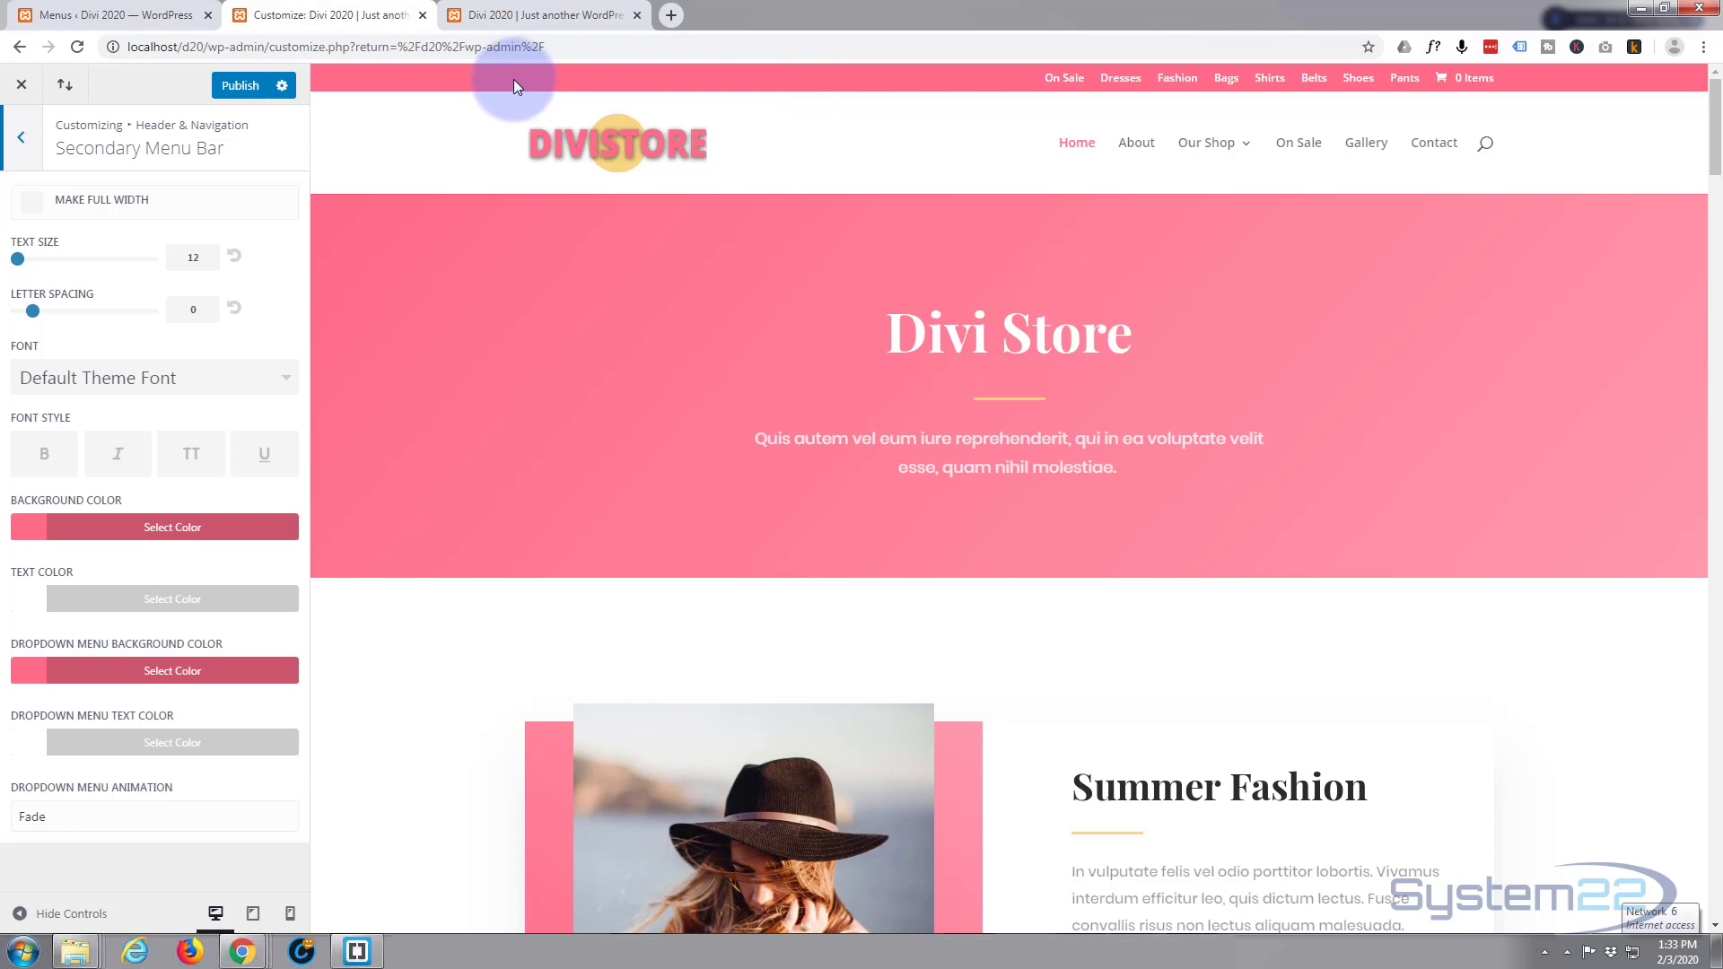
pyautogui.click(22, 141)
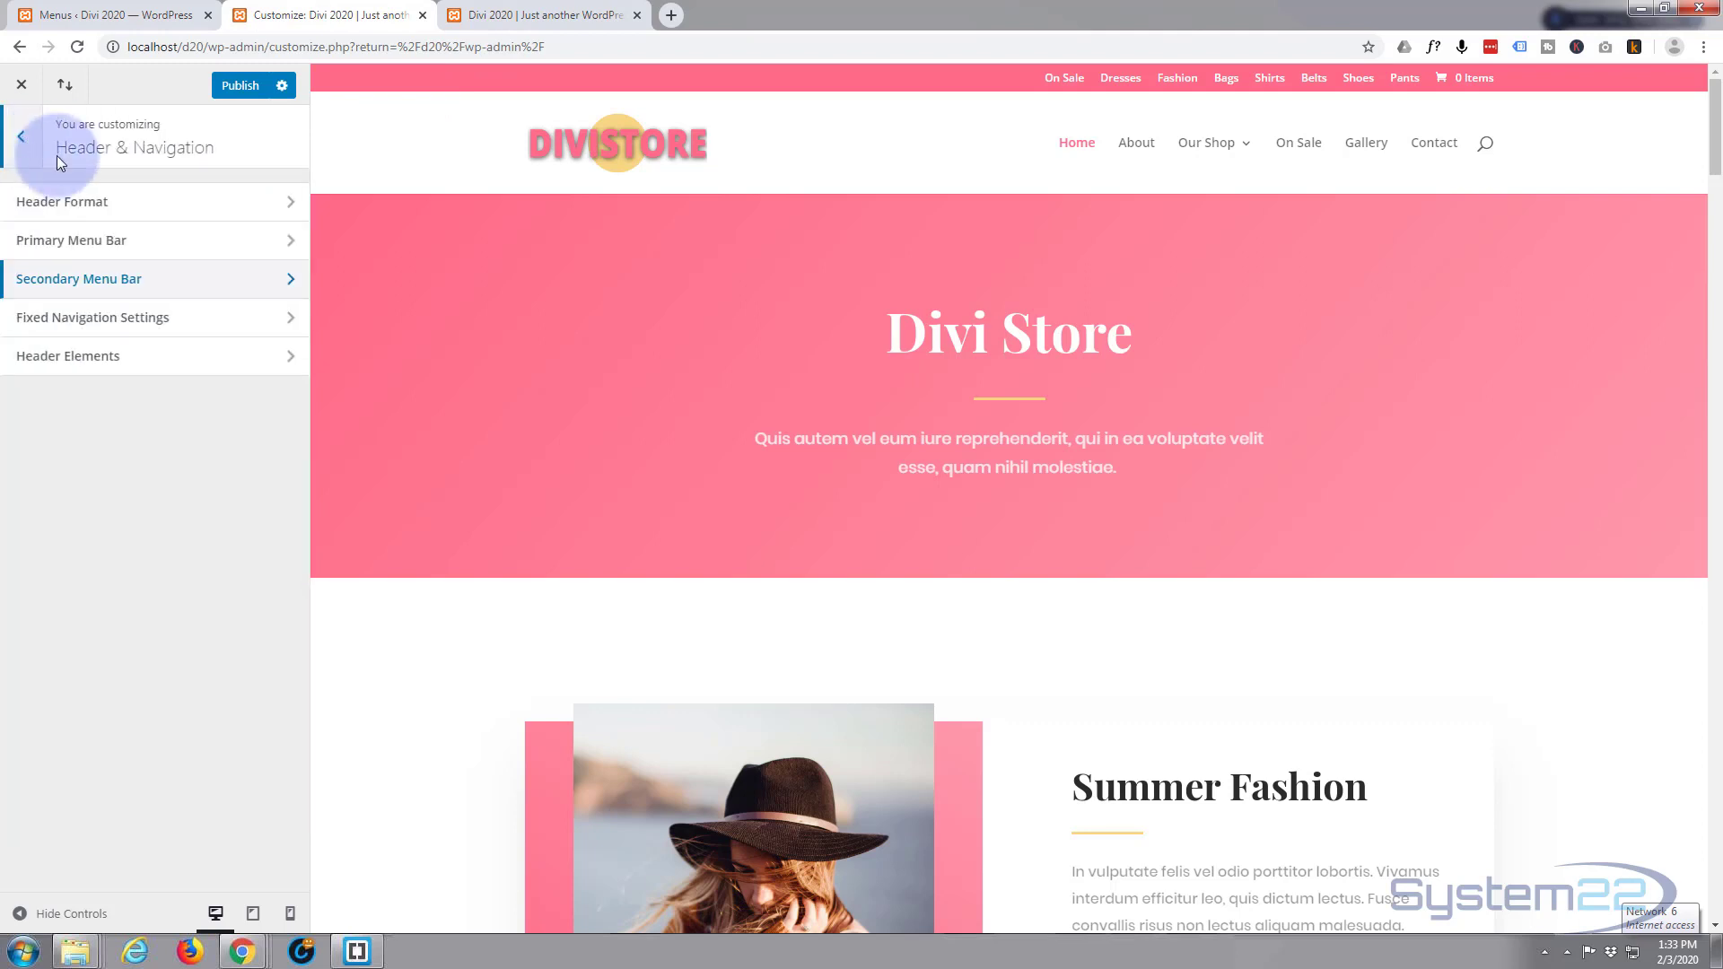
# In Header Elements, enter a sample header phone number and email address.
pyautogui.click(115, 363)
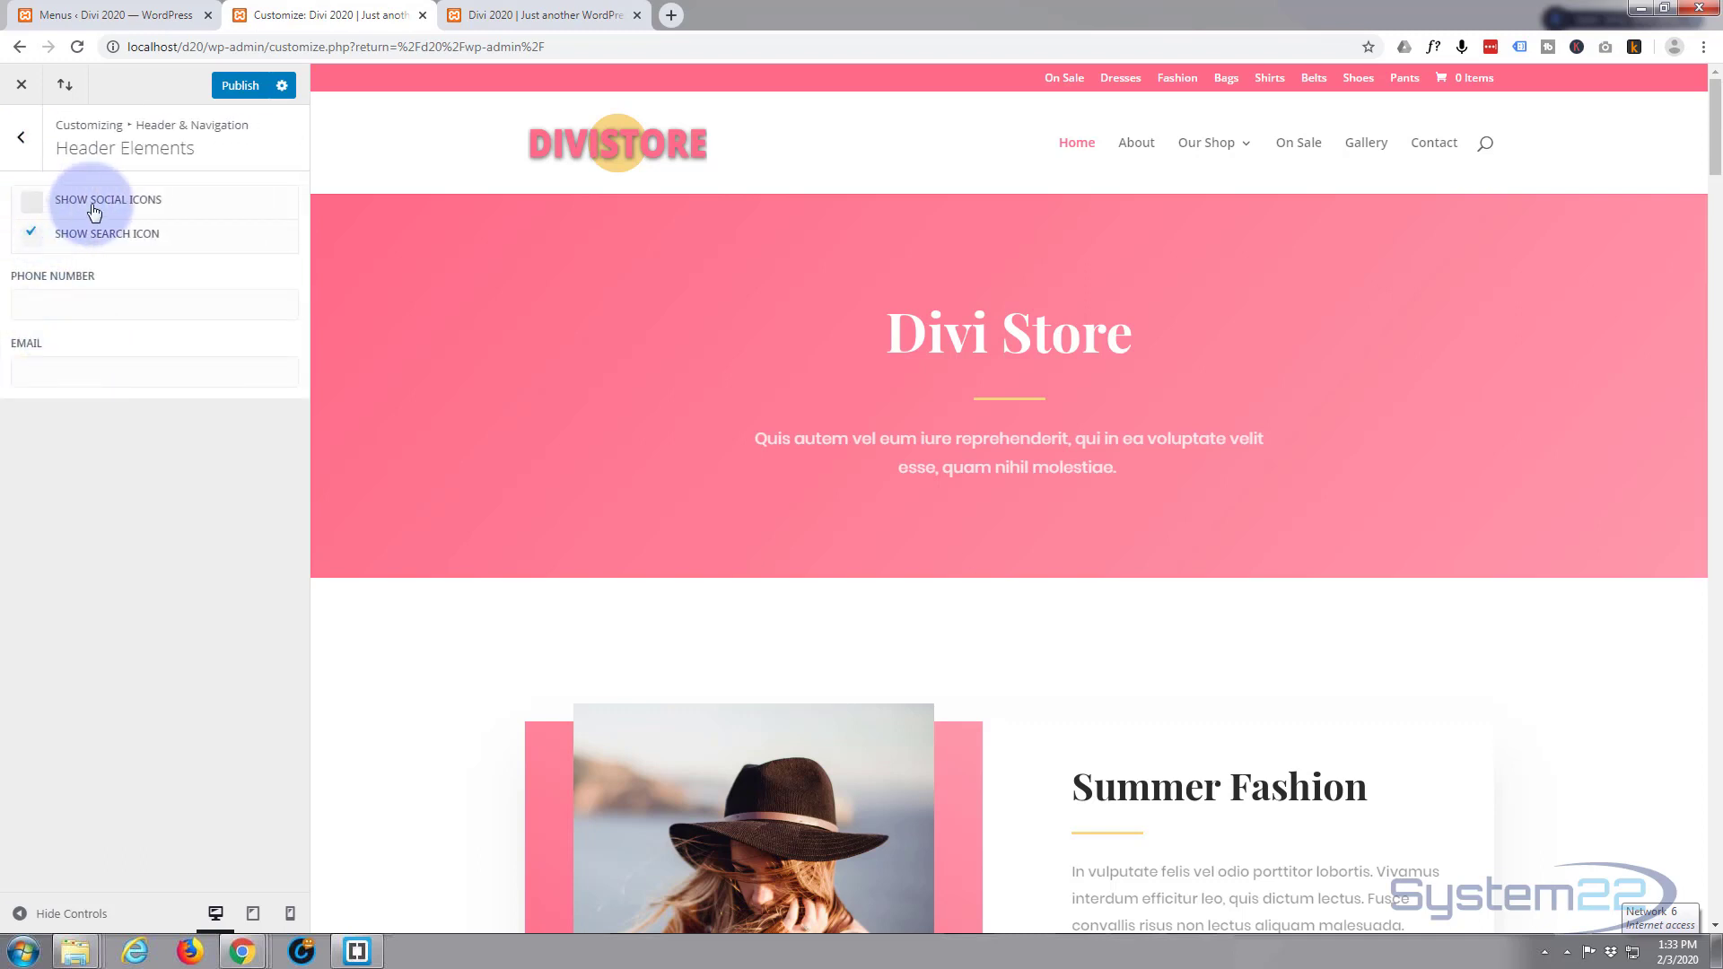
pyautogui.click(61, 303)
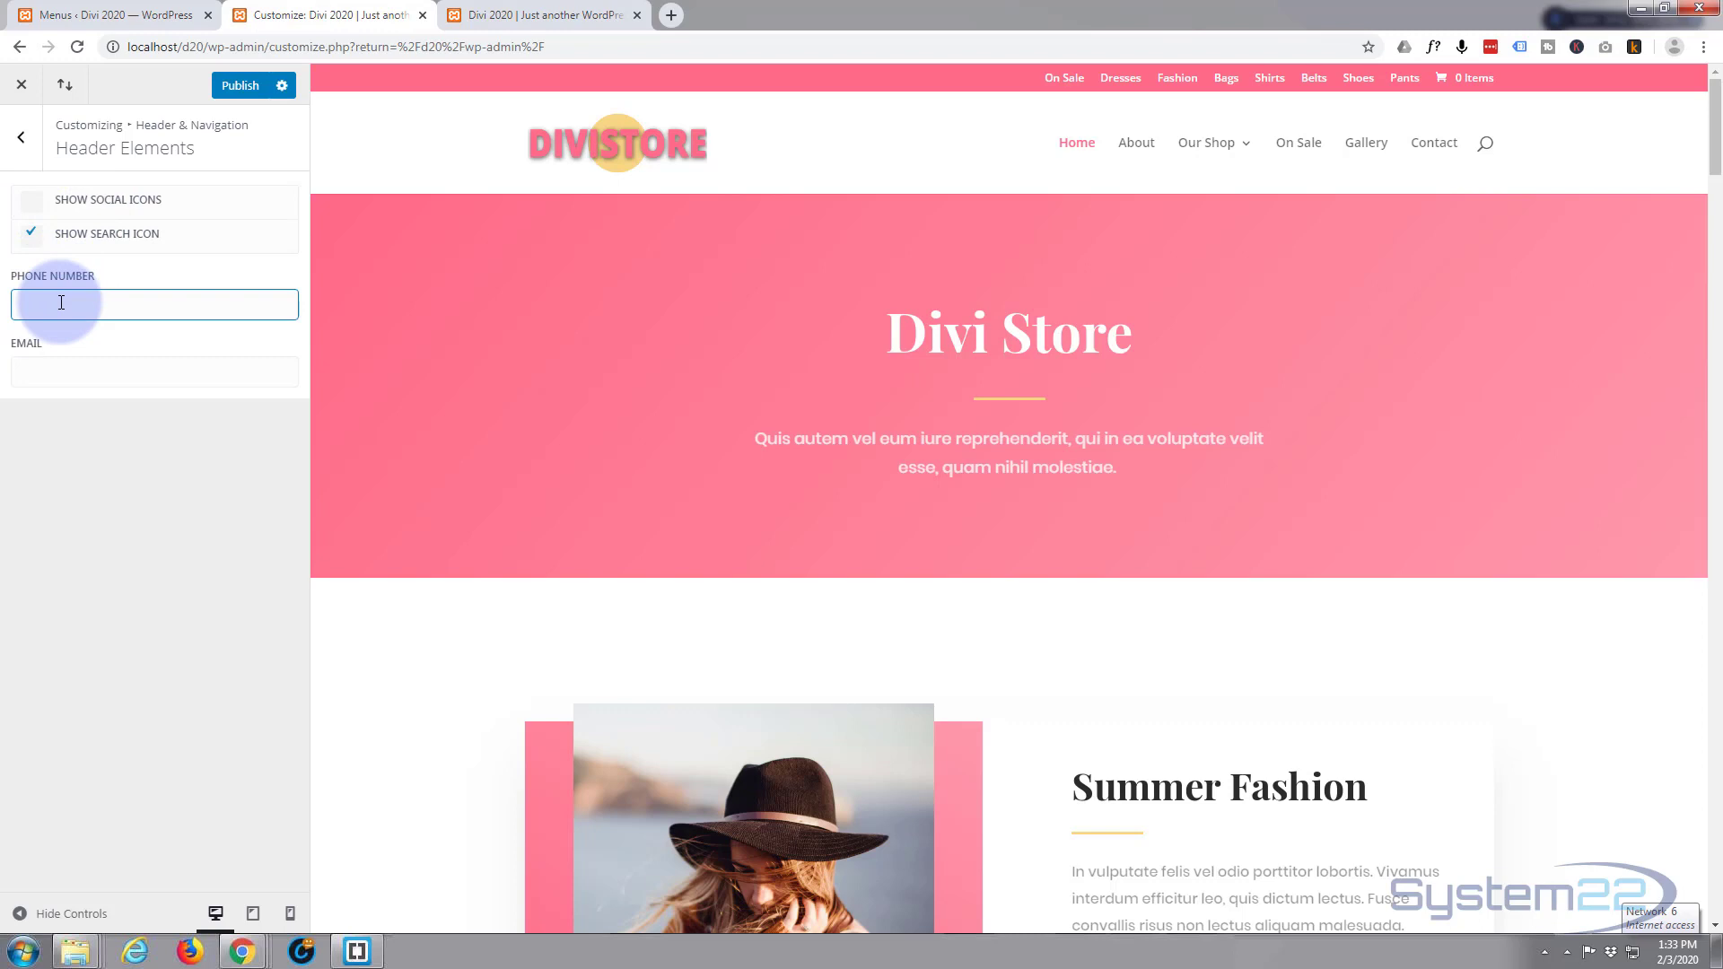
pyautogui.write('123 321 1234')
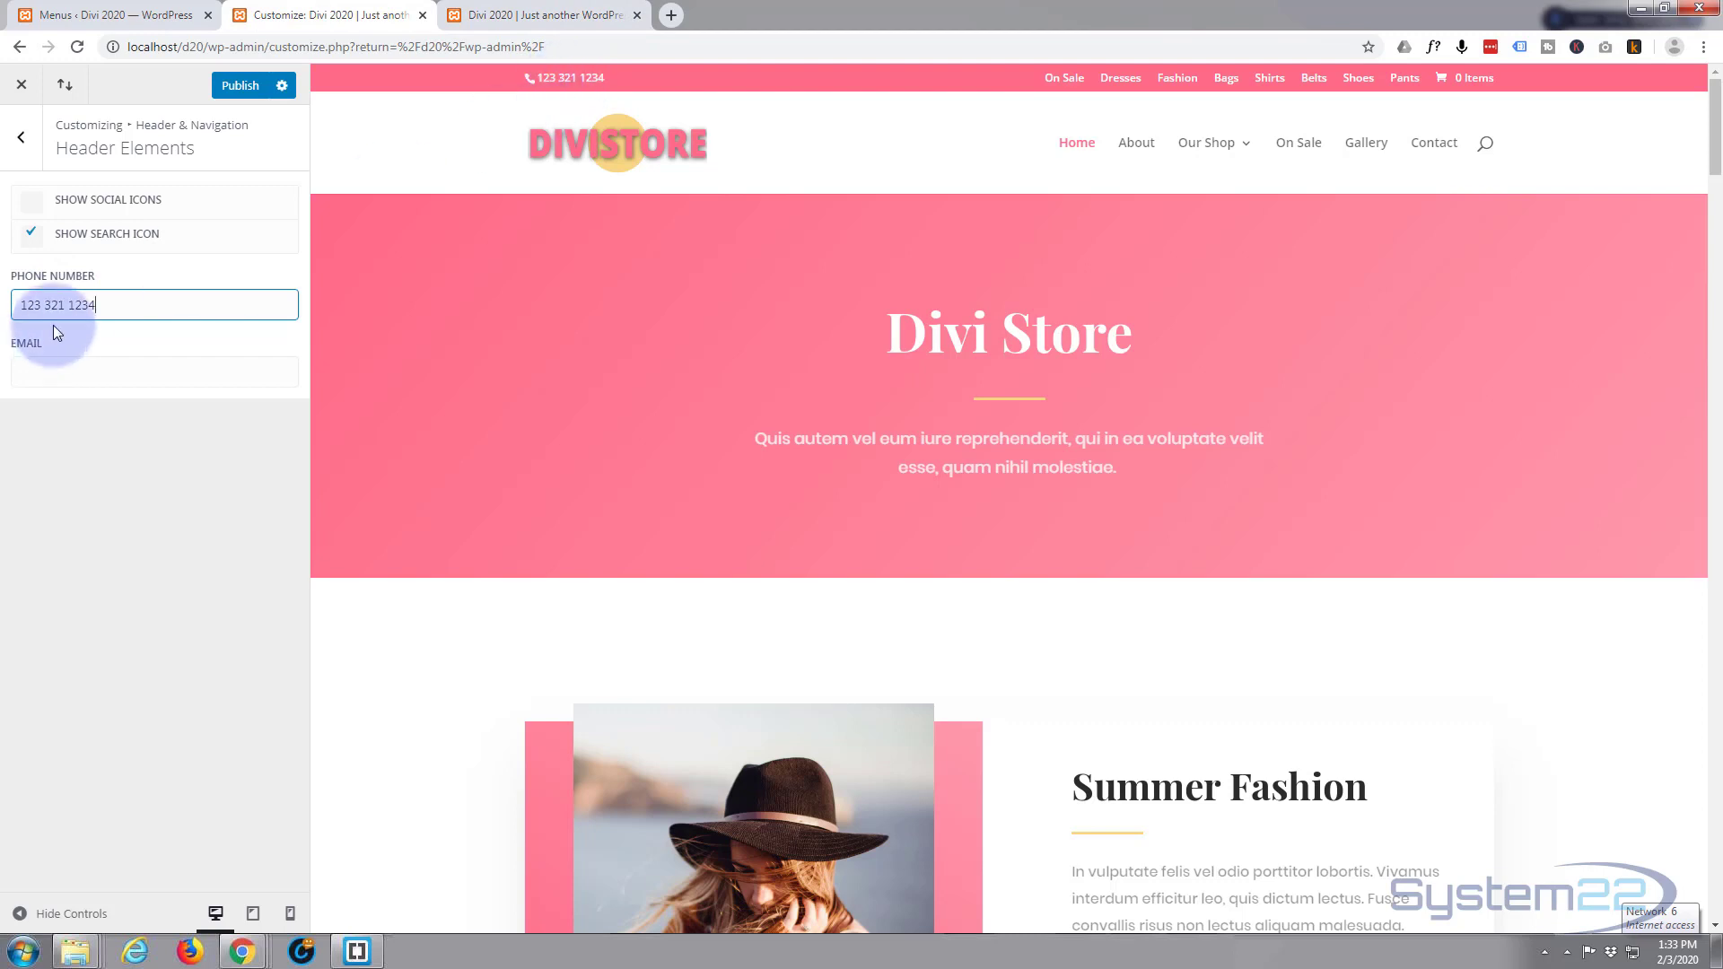
pyautogui.click(39, 370)
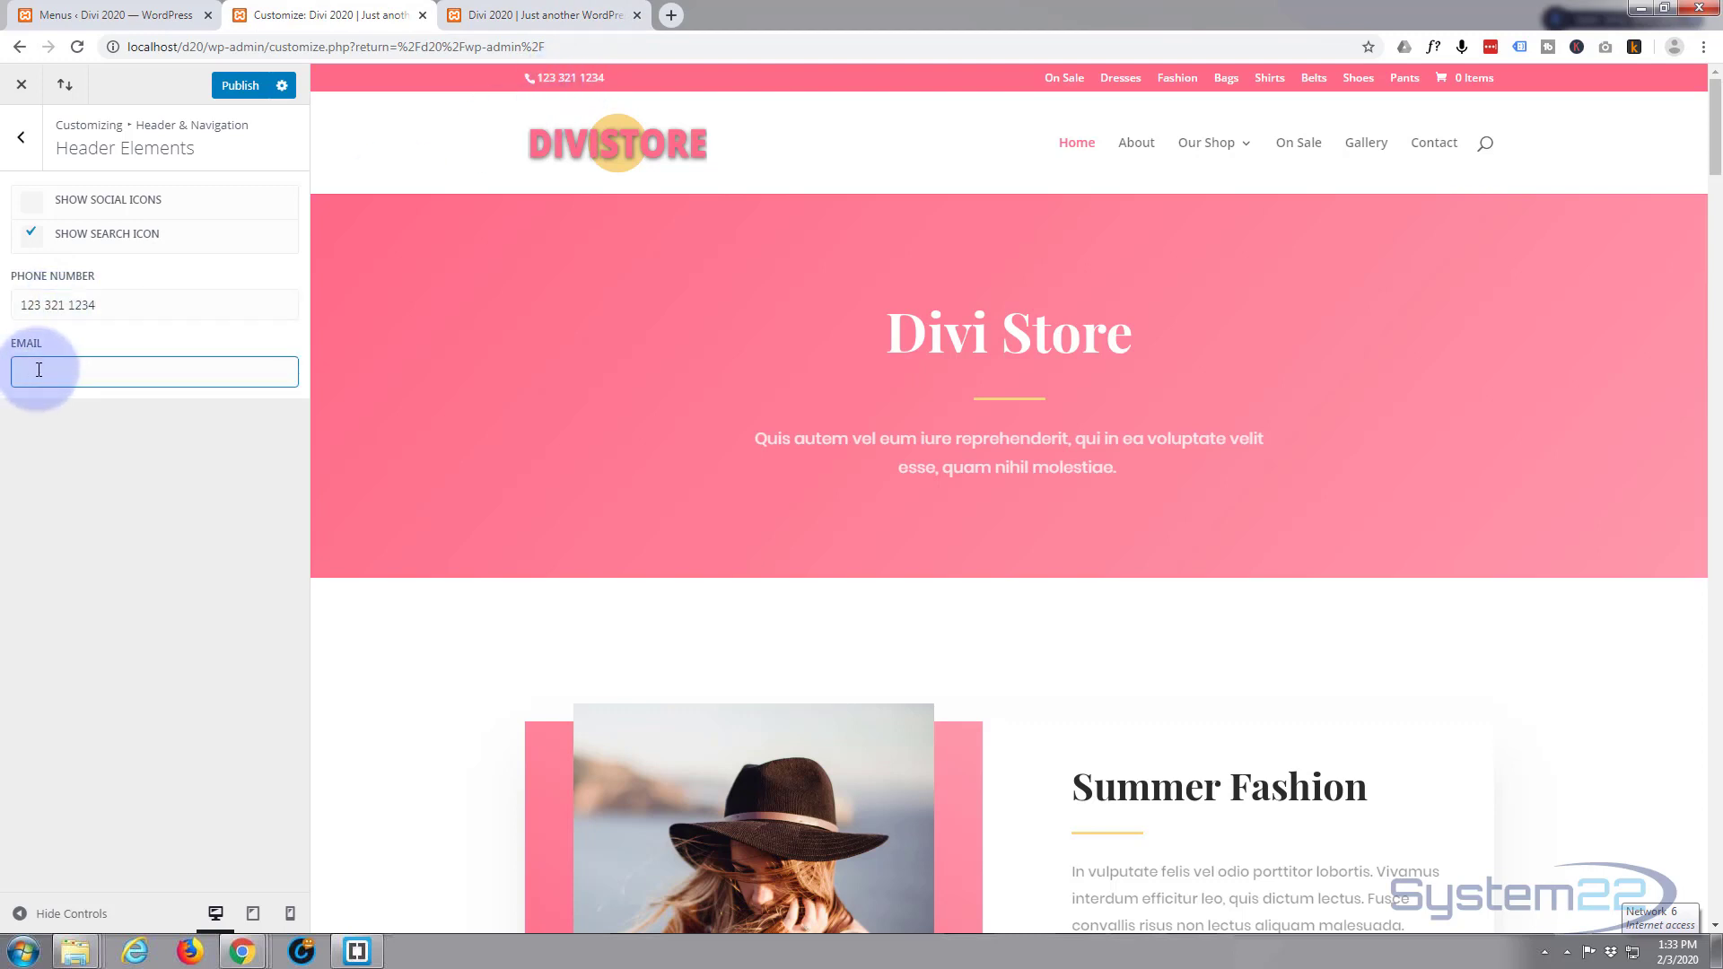
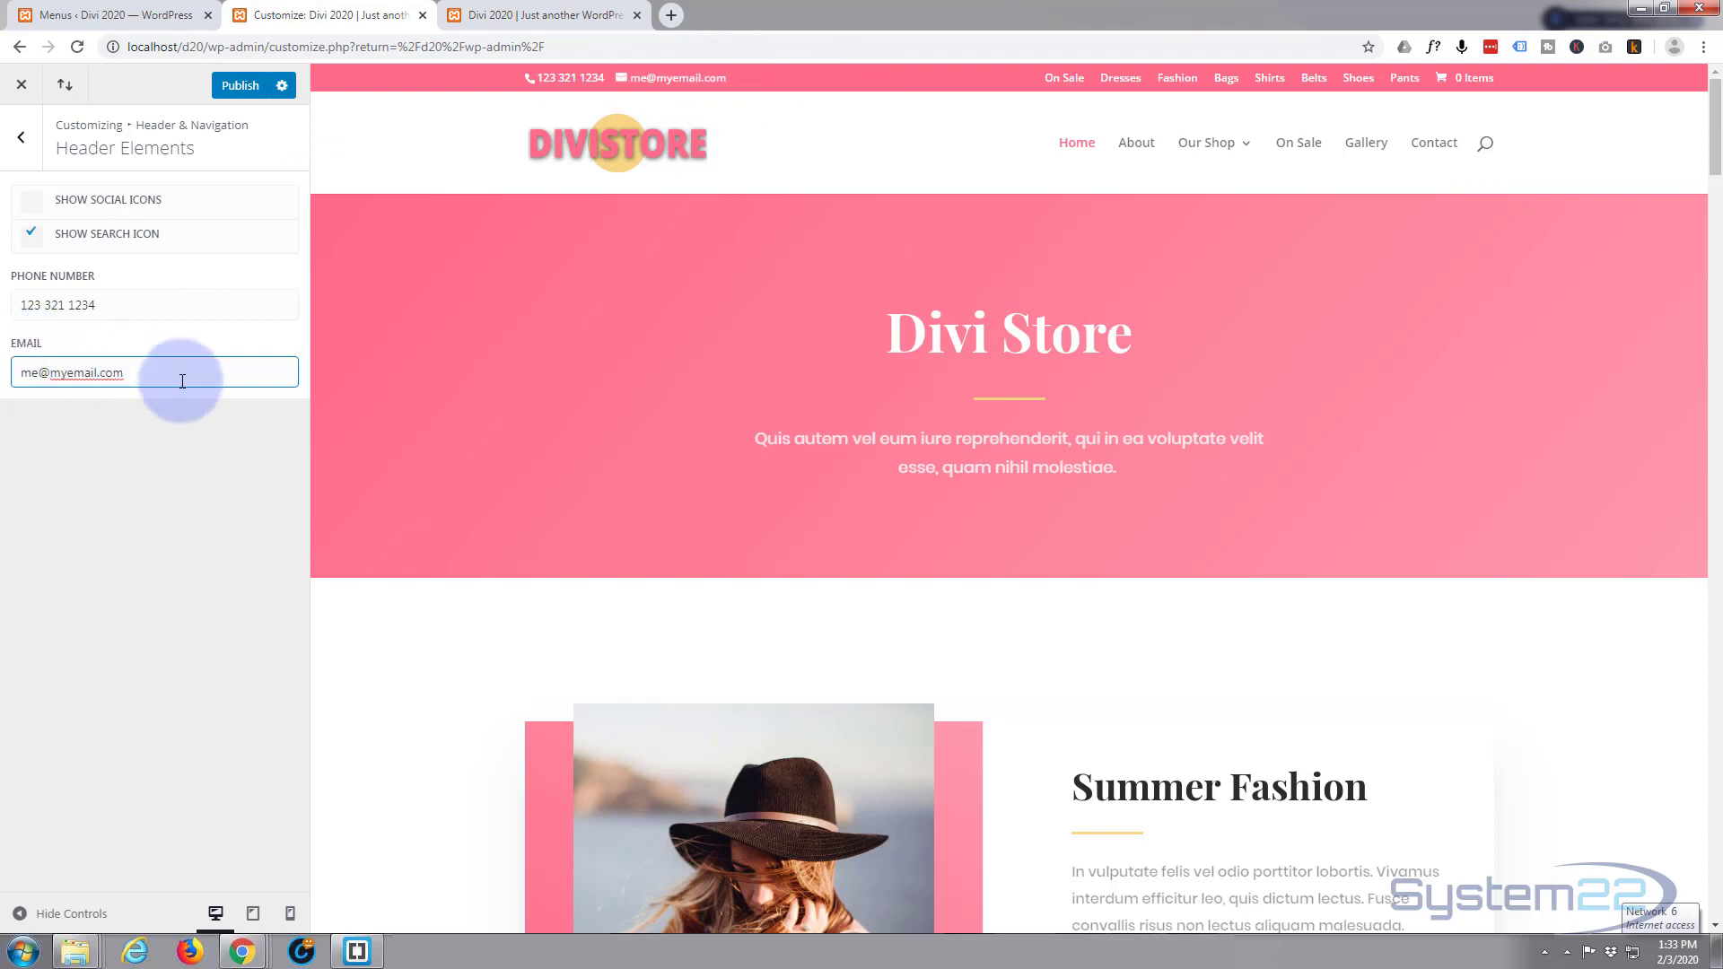
# Clear both header contact fields and publish the Customizer changes.
pyautogui.moveTo(180, 374); pyautogui.dragTo(18, 373)
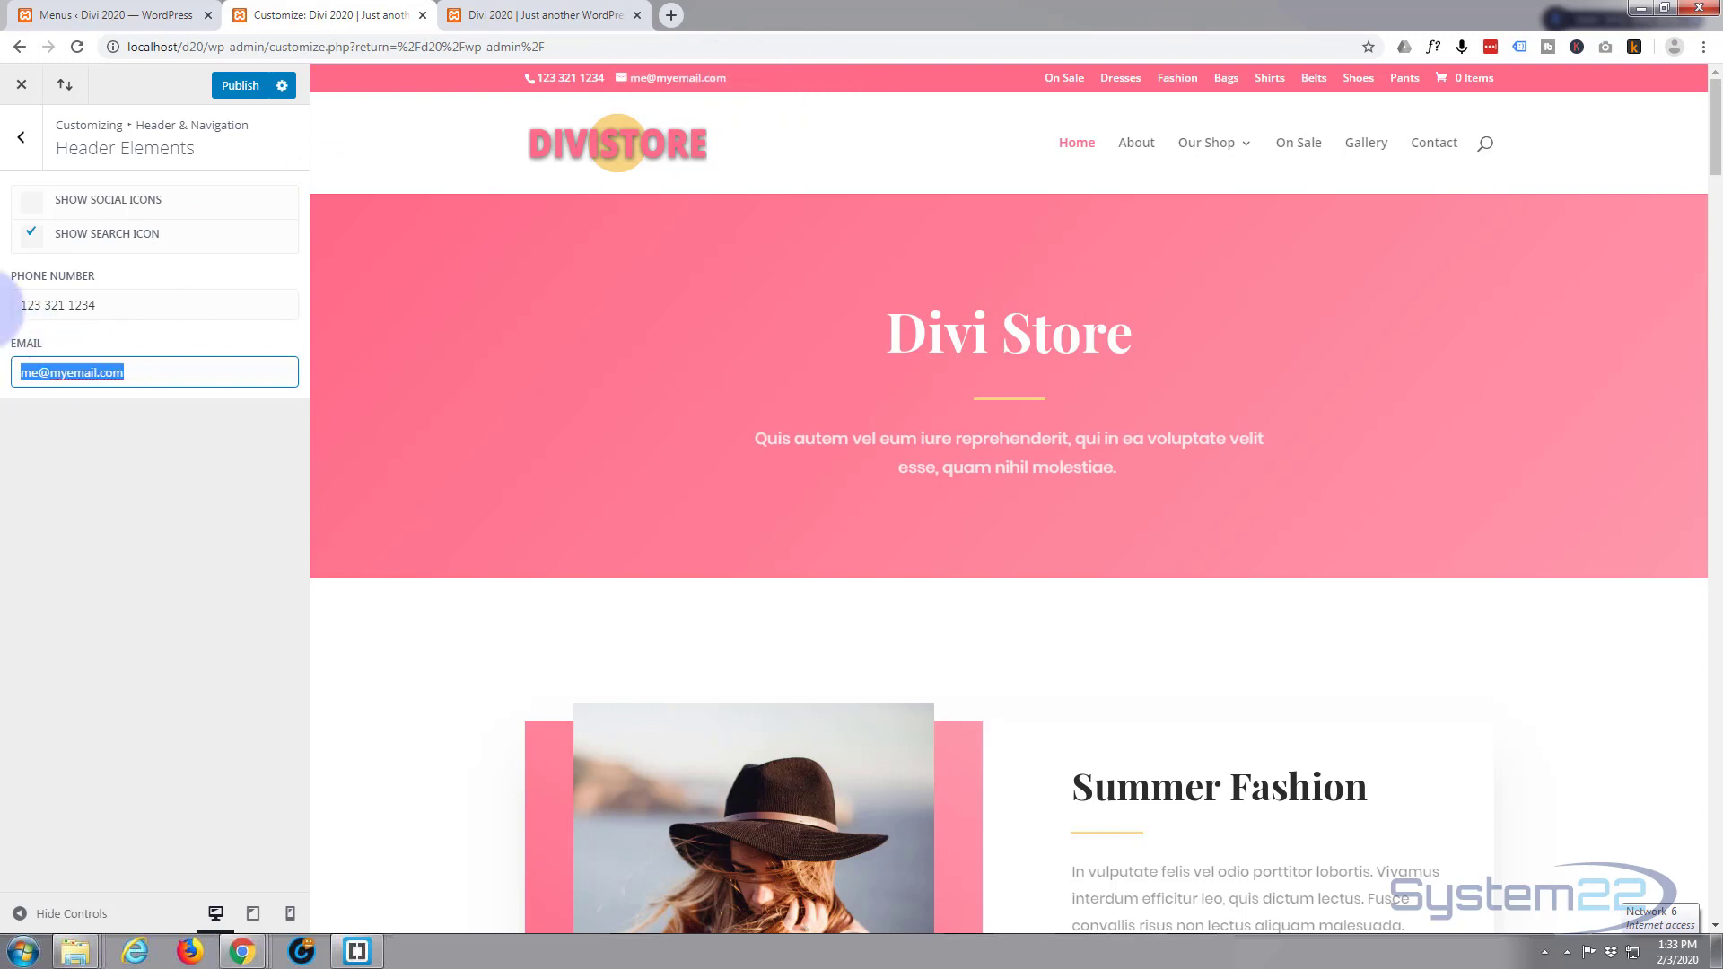
pyautogui.press('BackSpace')
pyautogui.moveTo(133, 305); pyautogui.dragTo(20, 306)
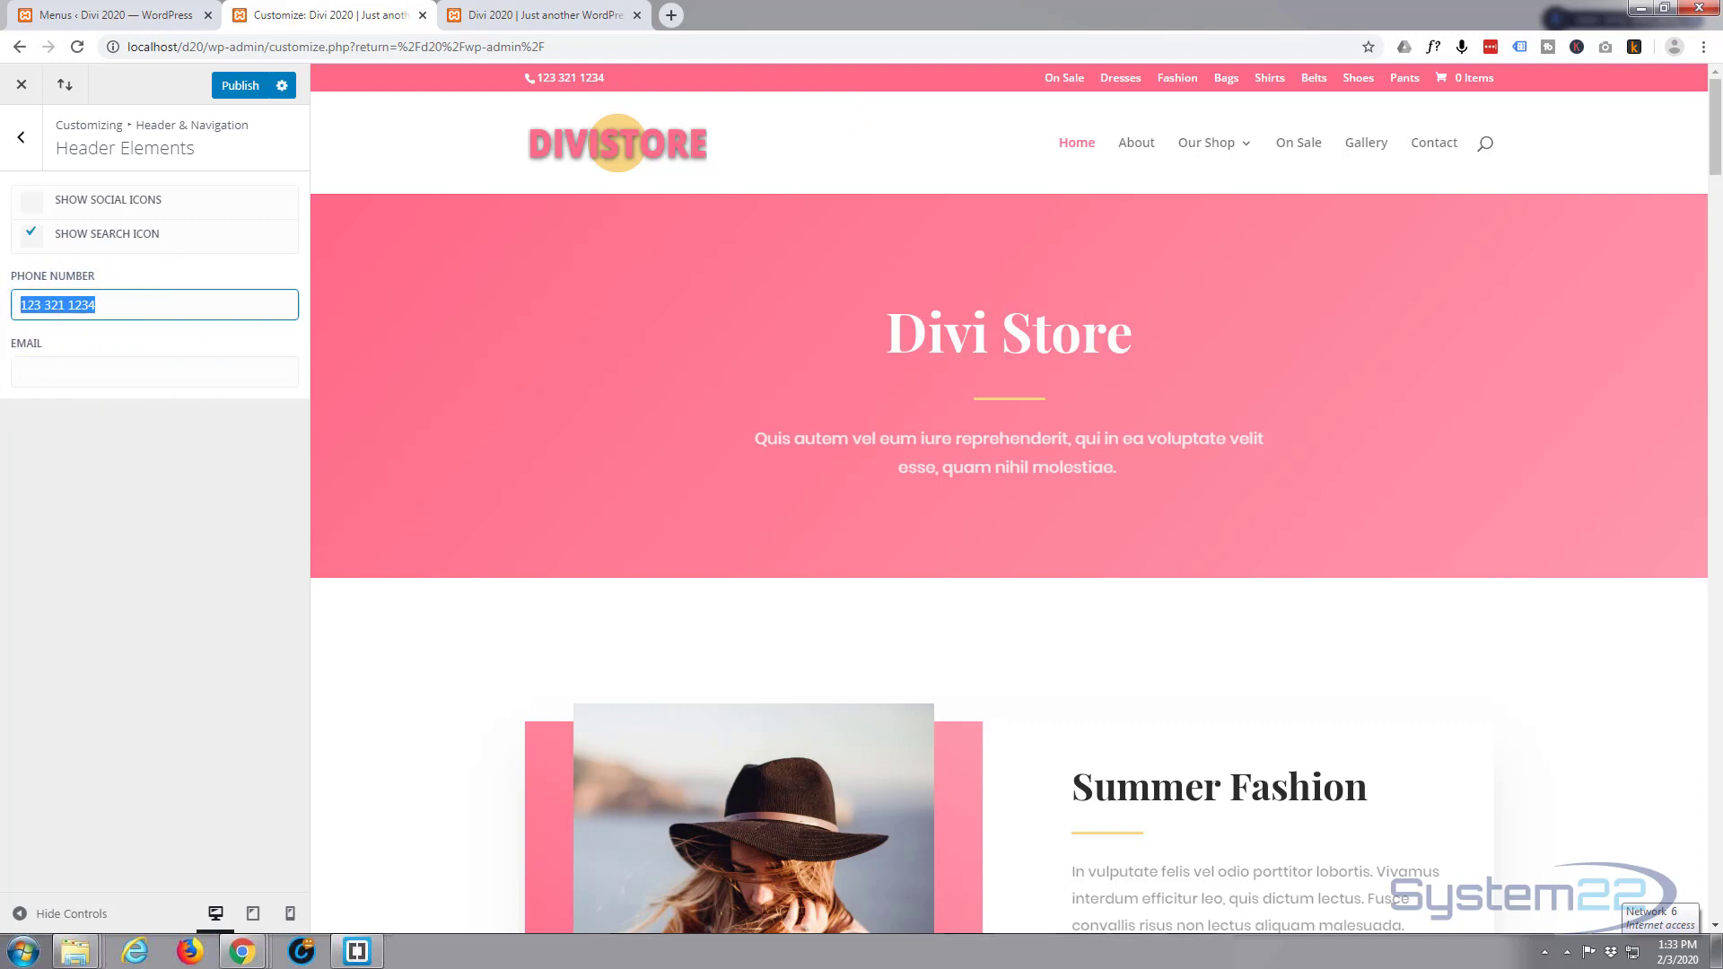
pyautogui.press('BackSpace')
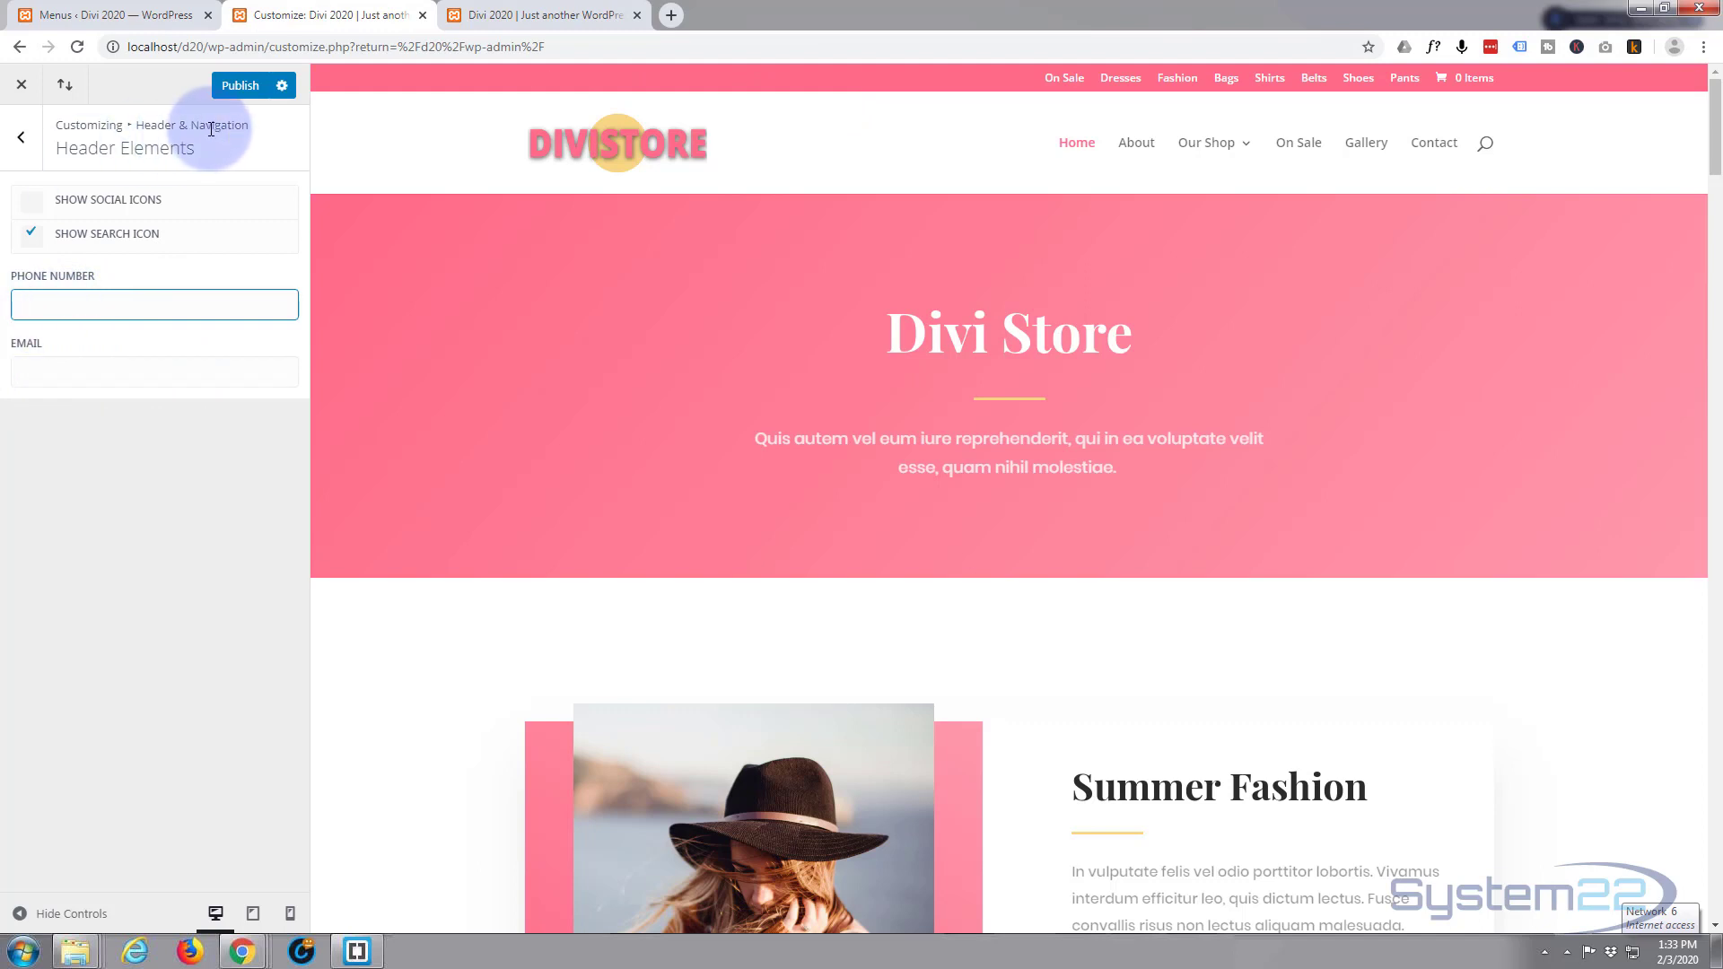
pyautogui.click(243, 91)
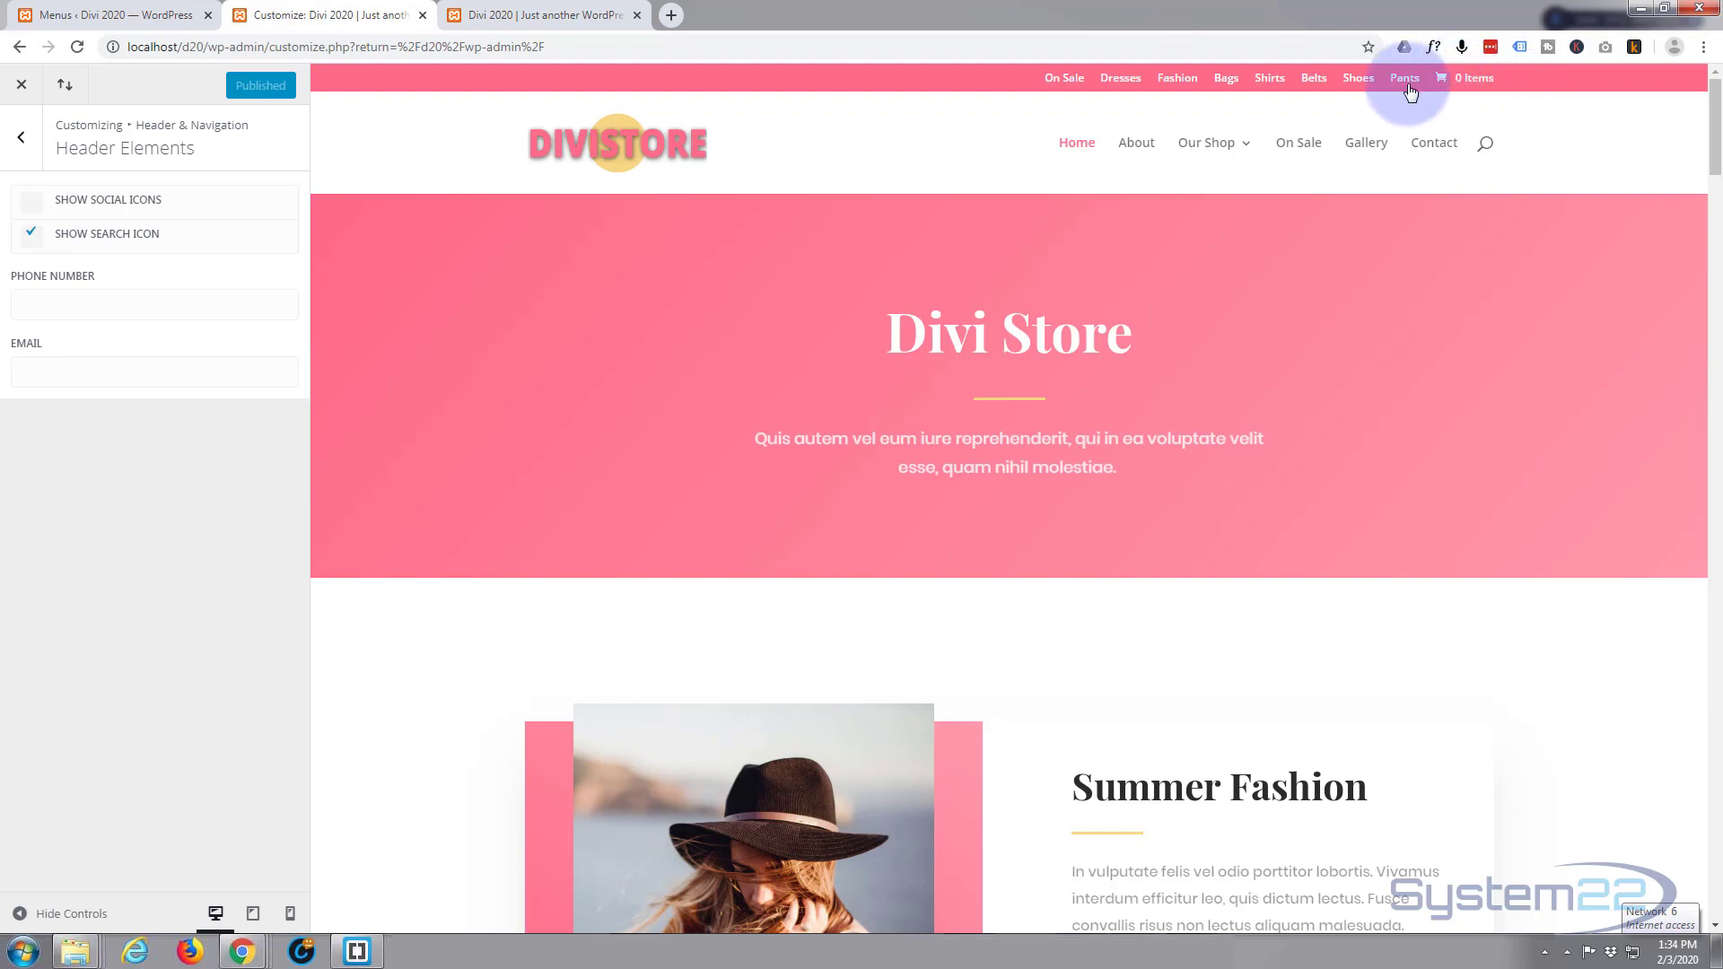
# Inspect the Fashion link and select the div#et-secondary-menu node, whose rule sets float: right.
pyautogui.rightClick(1187, 81)
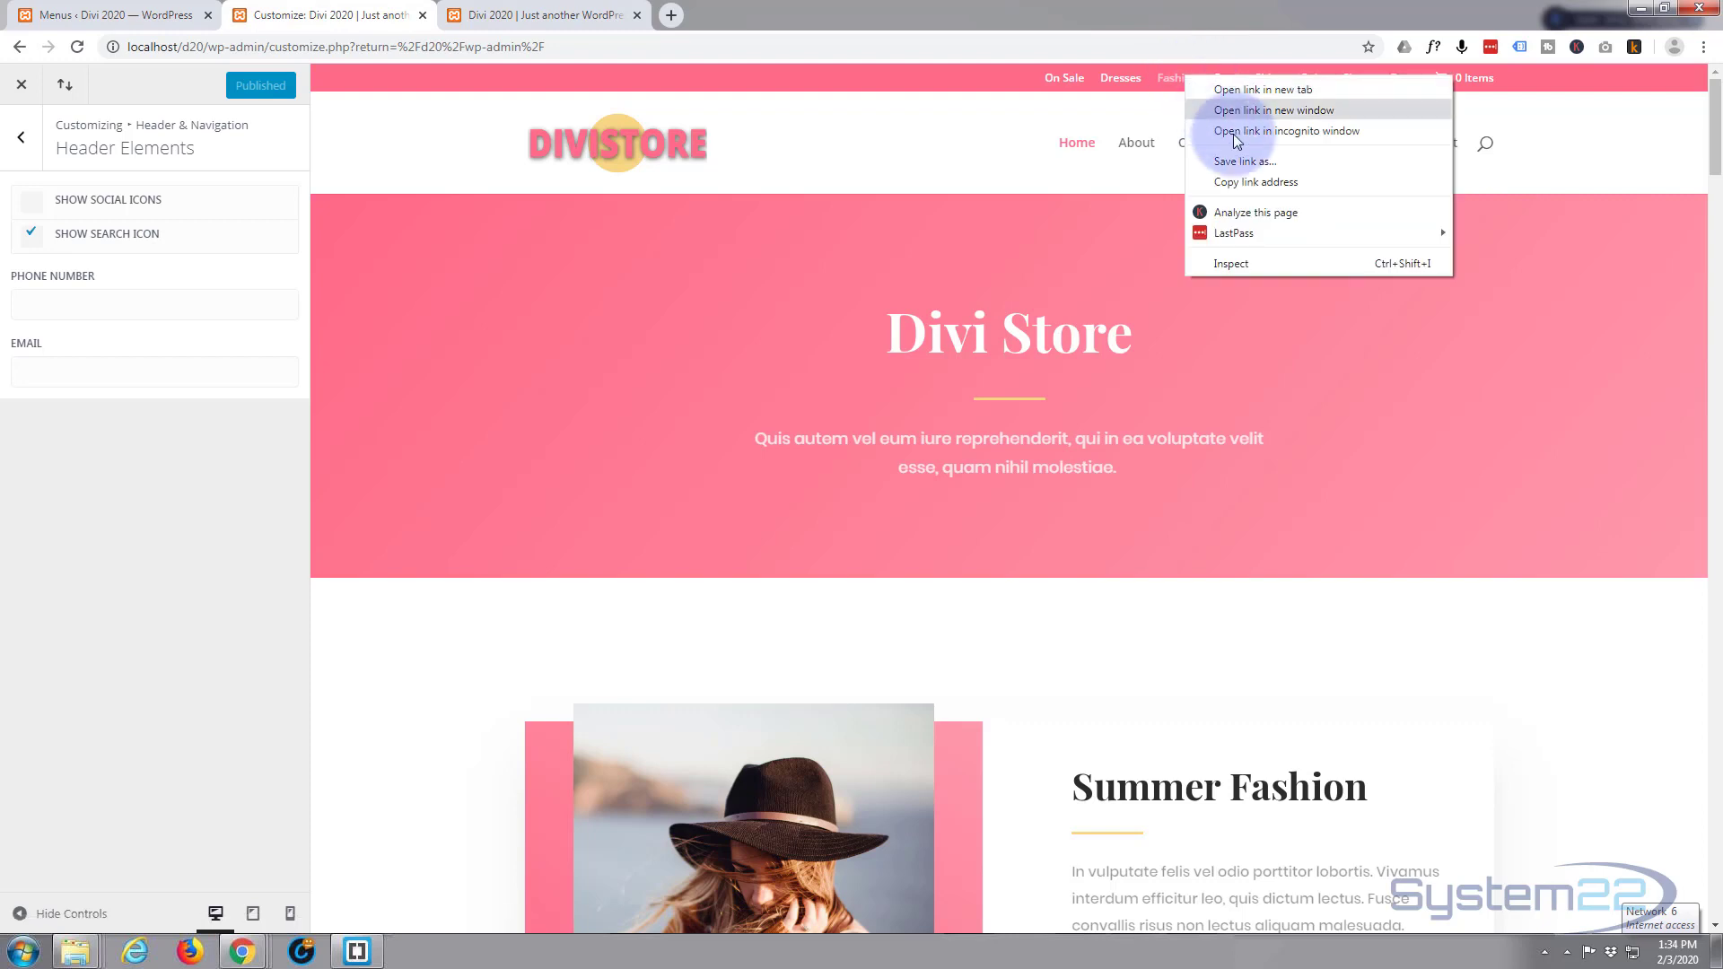
pyautogui.click(1236, 263)
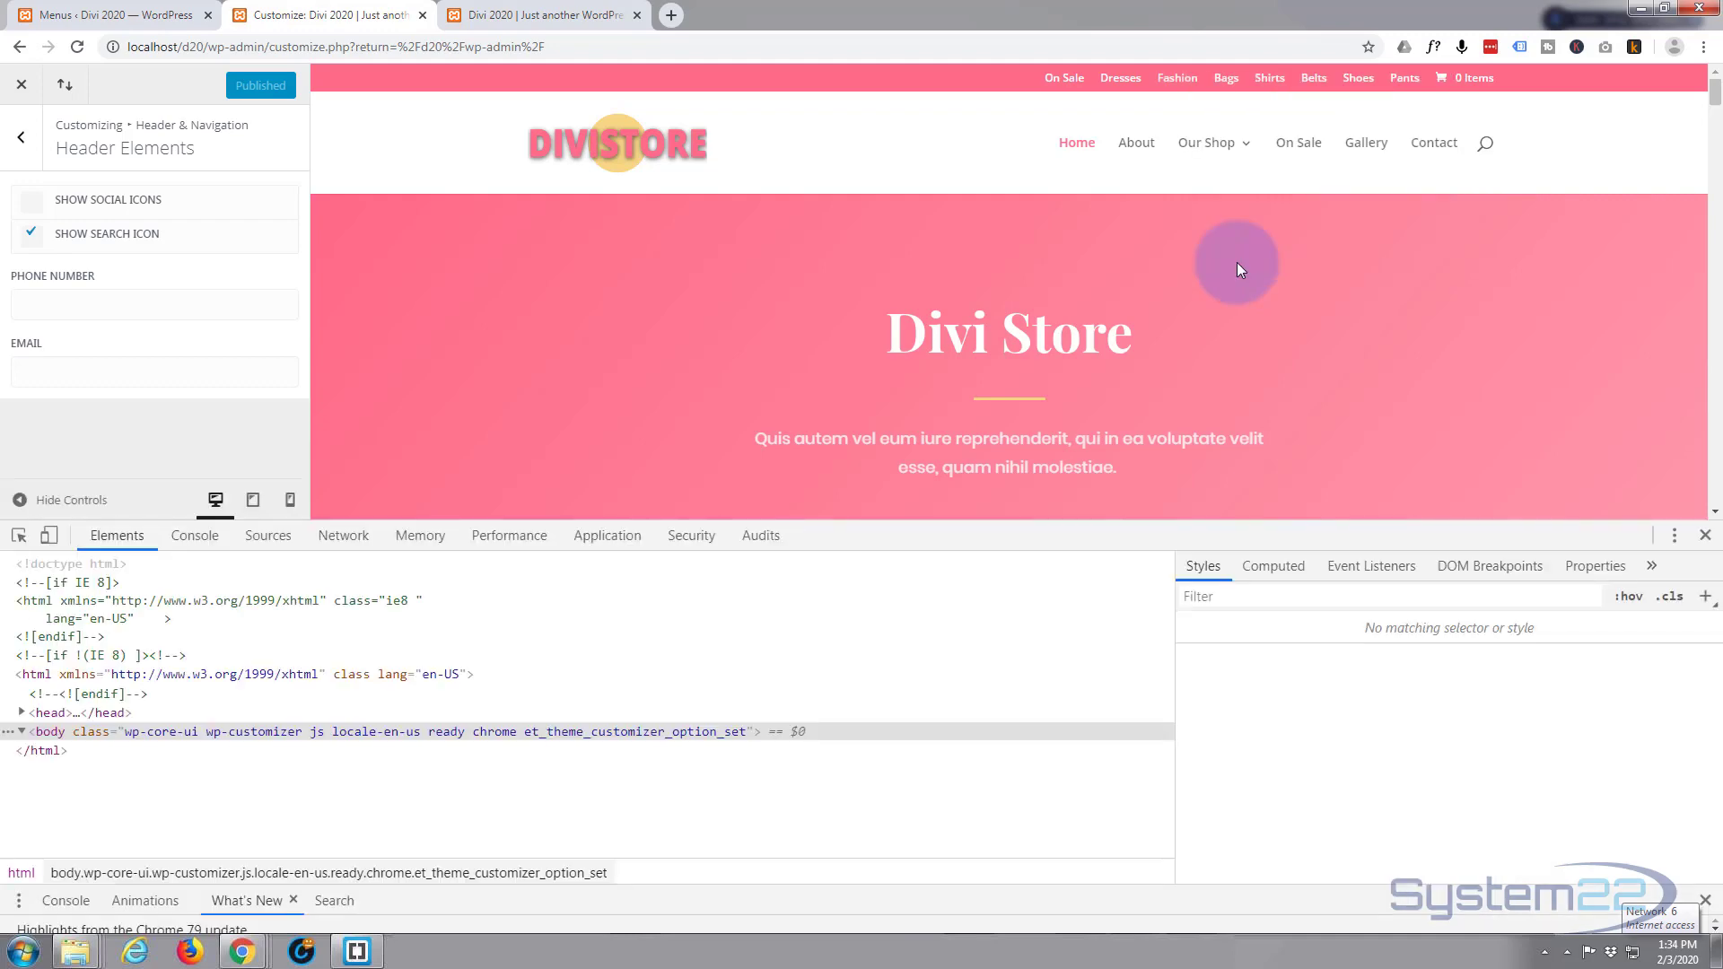
pyautogui.click(260, 698)
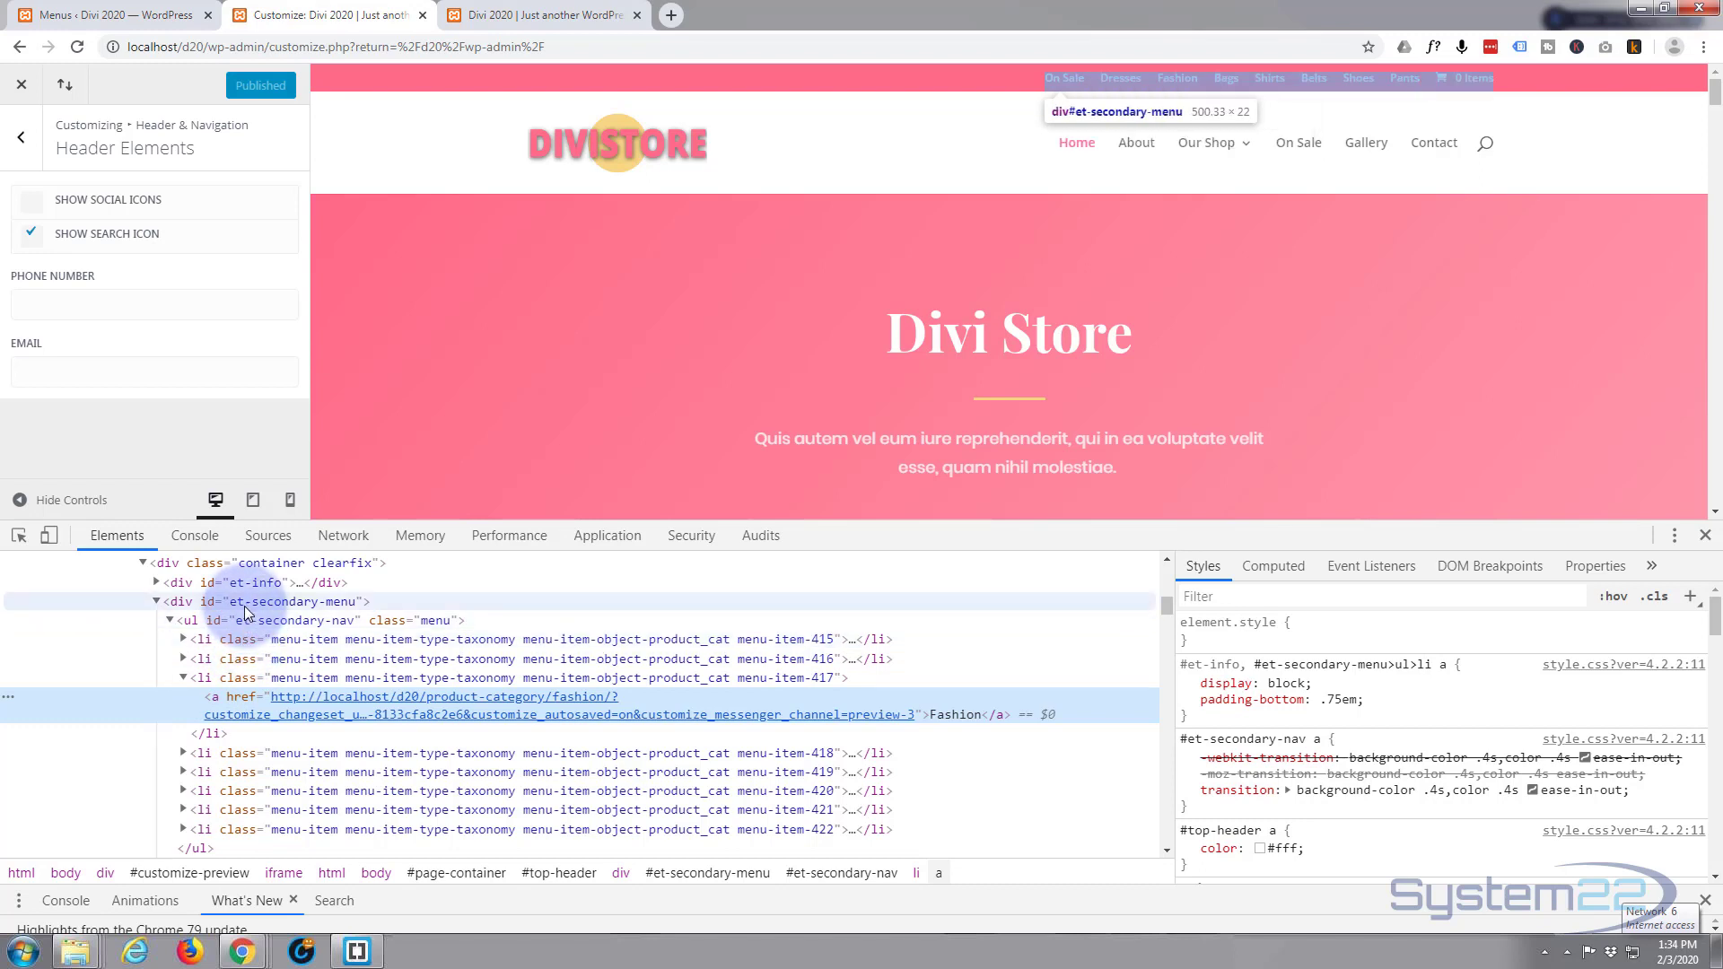
pyautogui.click(246, 606)
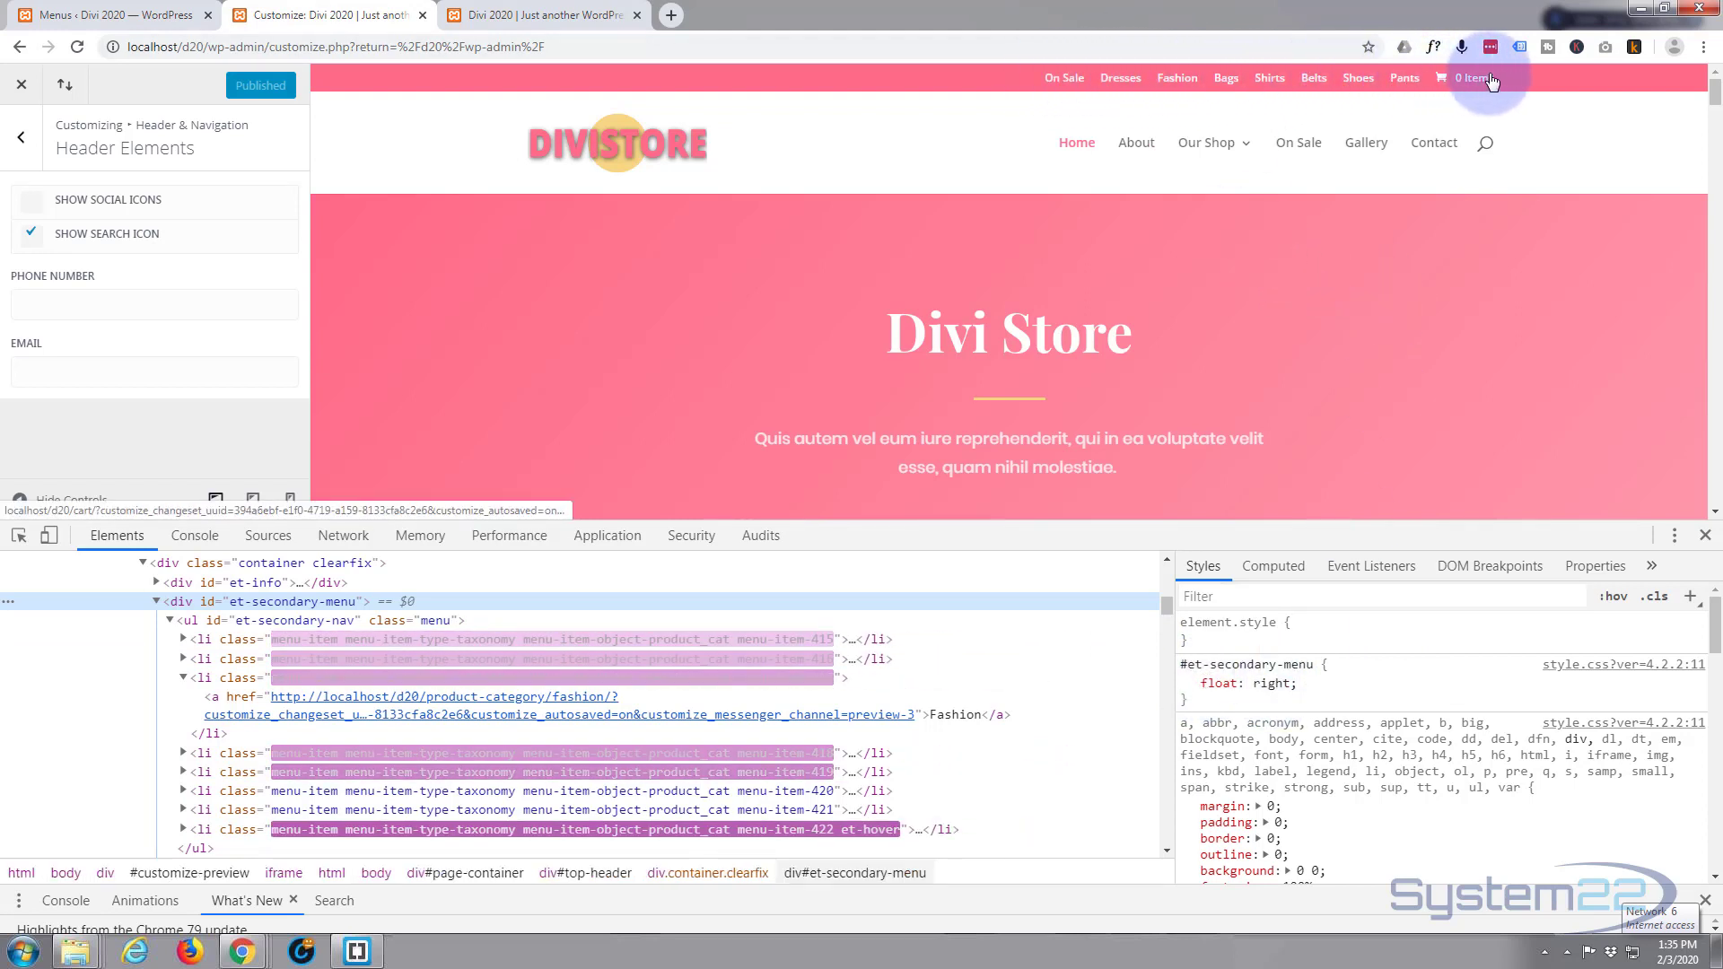
# Change the #et-secondary-menu float value from right to none.
pyautogui.click(1267, 685)
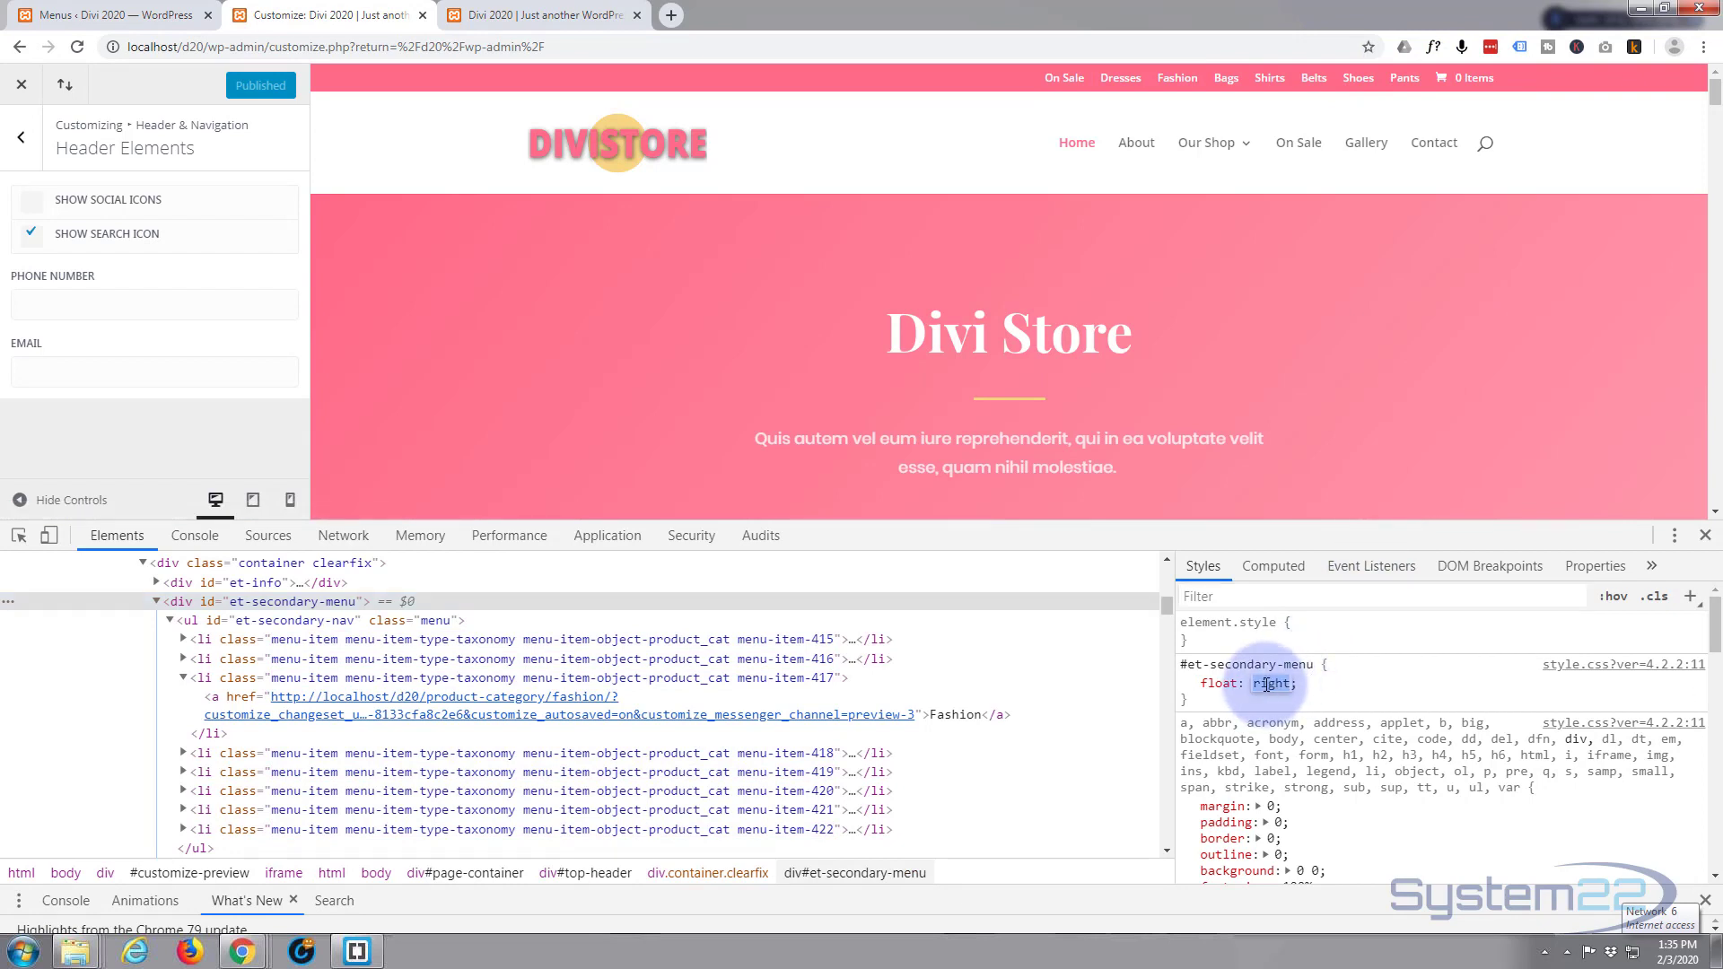
pyautogui.write('none')
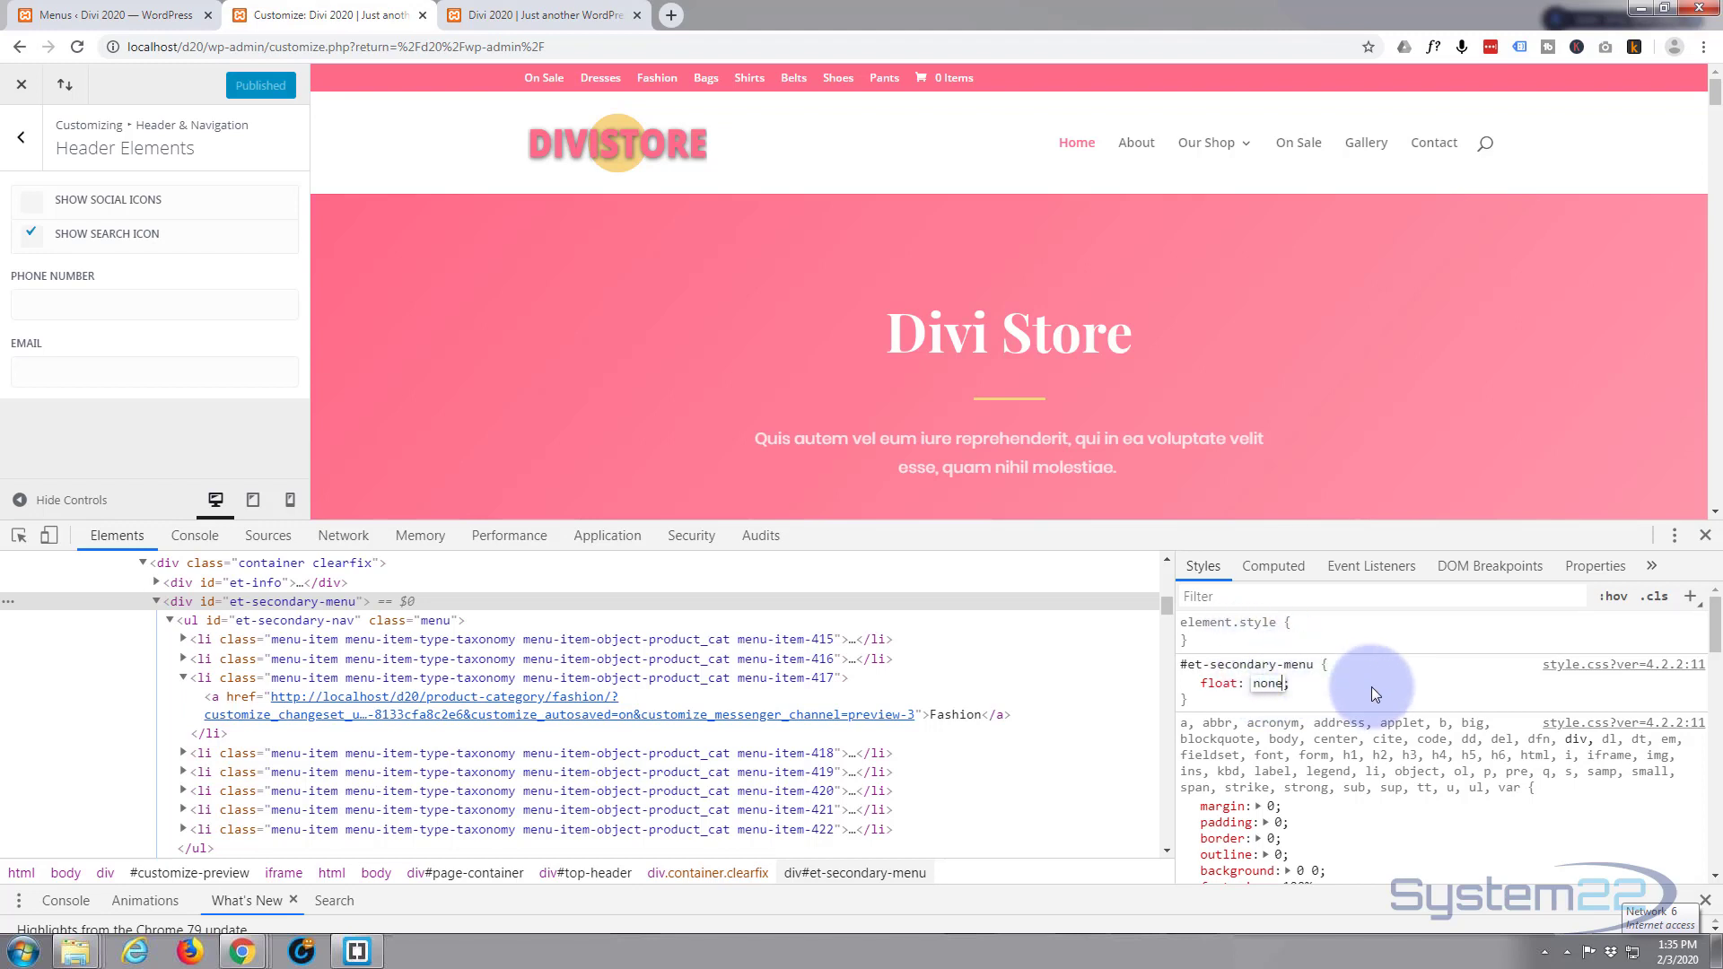
pyautogui.press('Escape')
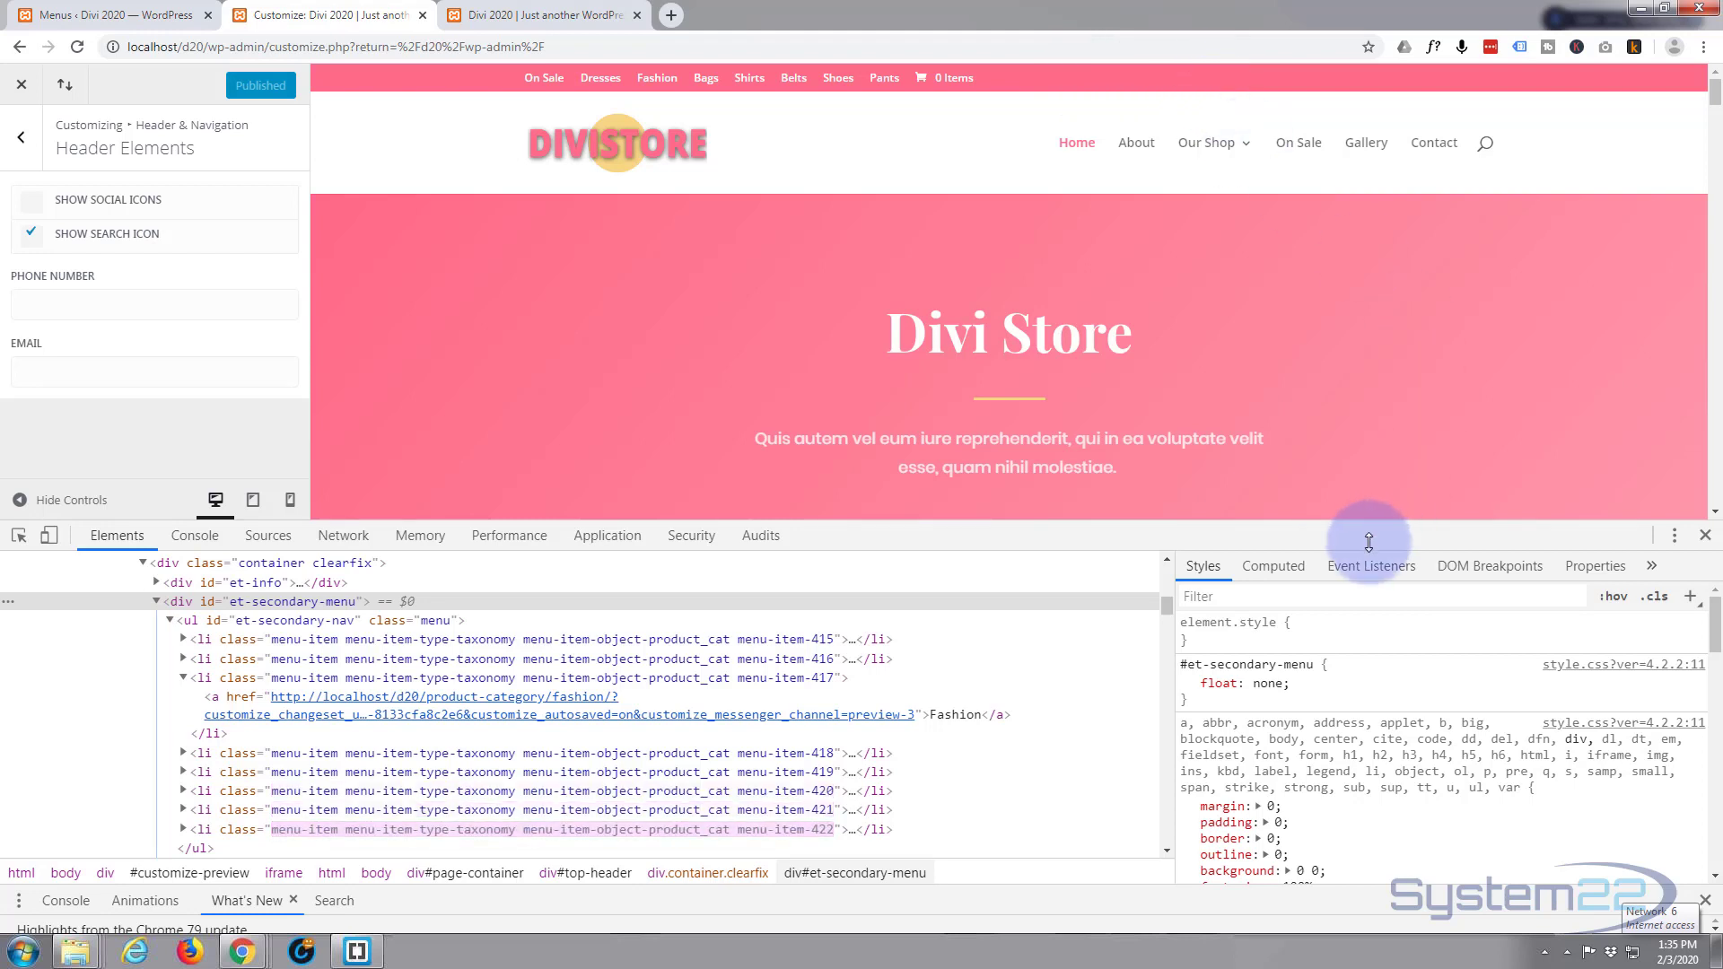
# Add display: flex and justify-content: center to the #et-secondary-menu rule in the Styles pane.
pyautogui.click(1294, 684)
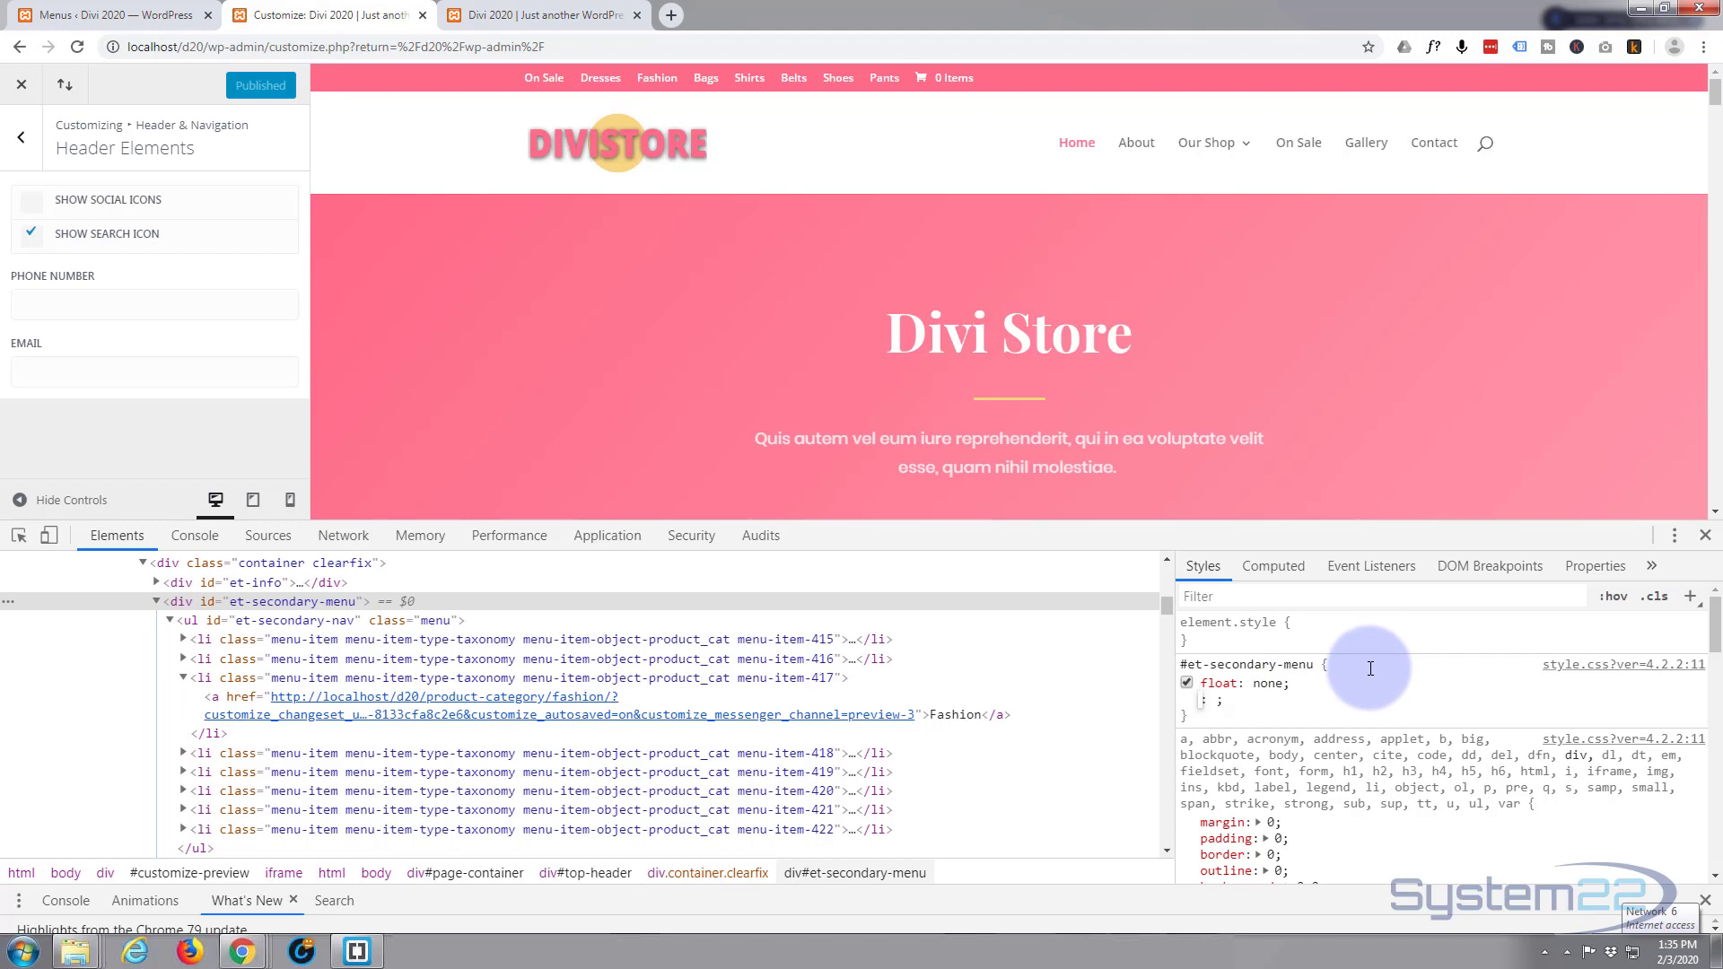
pyautogui.write('display')
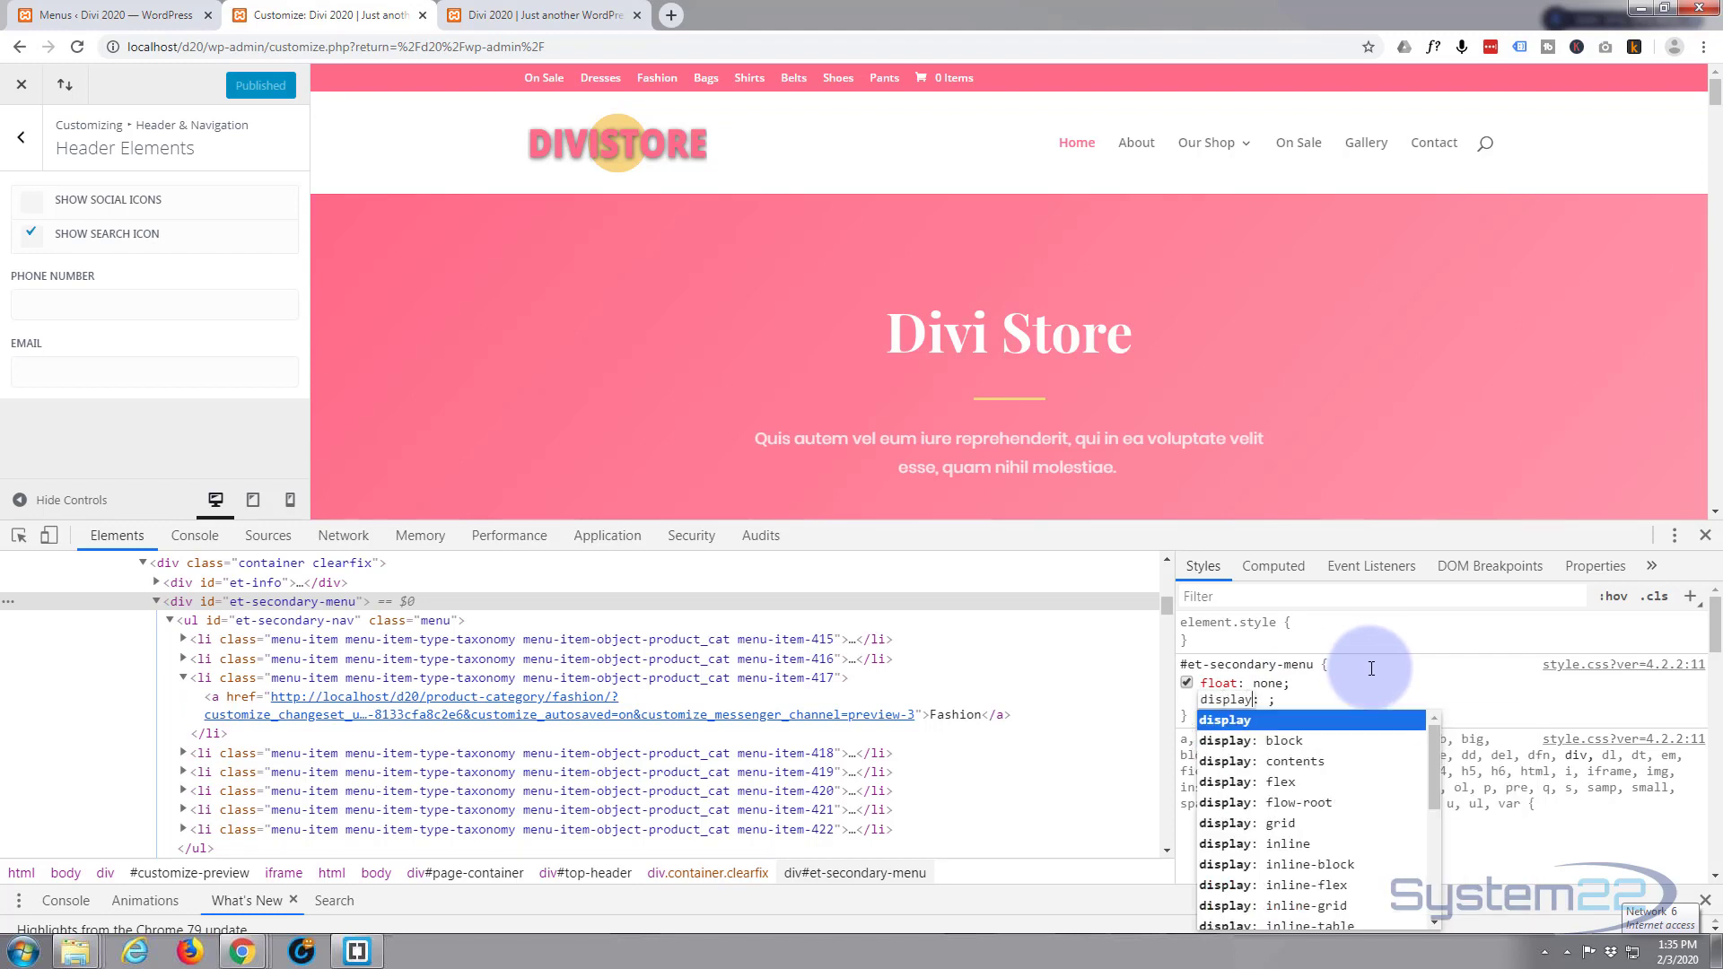
pyautogui.press('Tab')
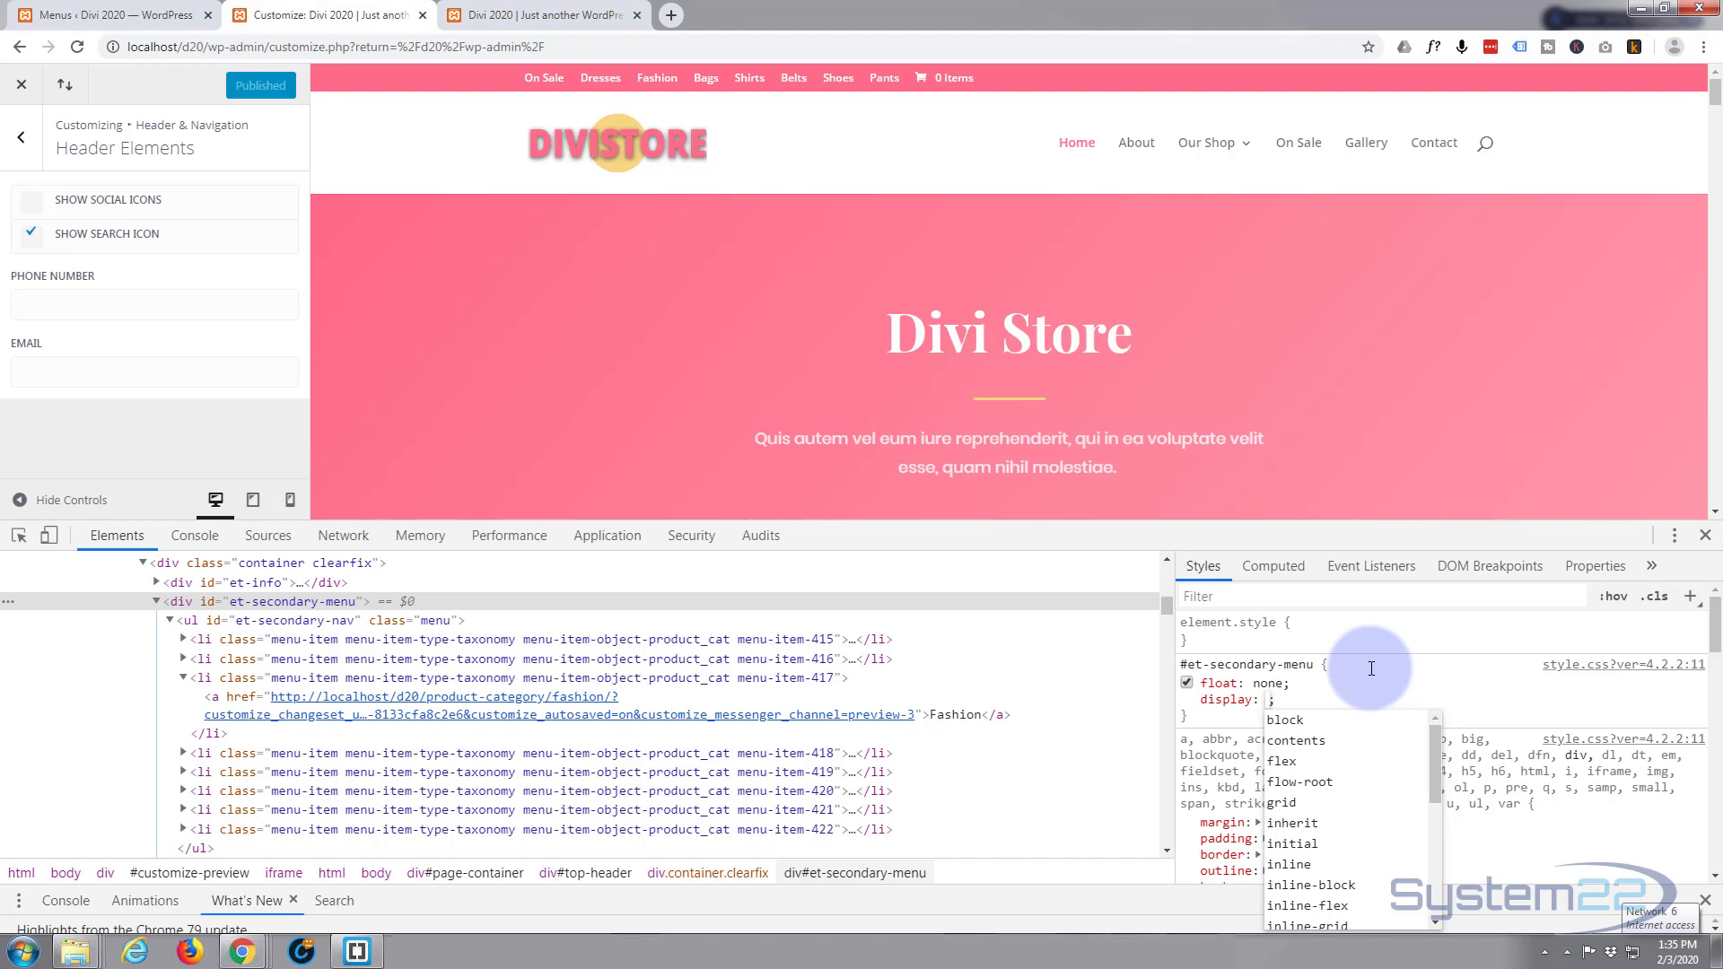
pyautogui.write('flex')
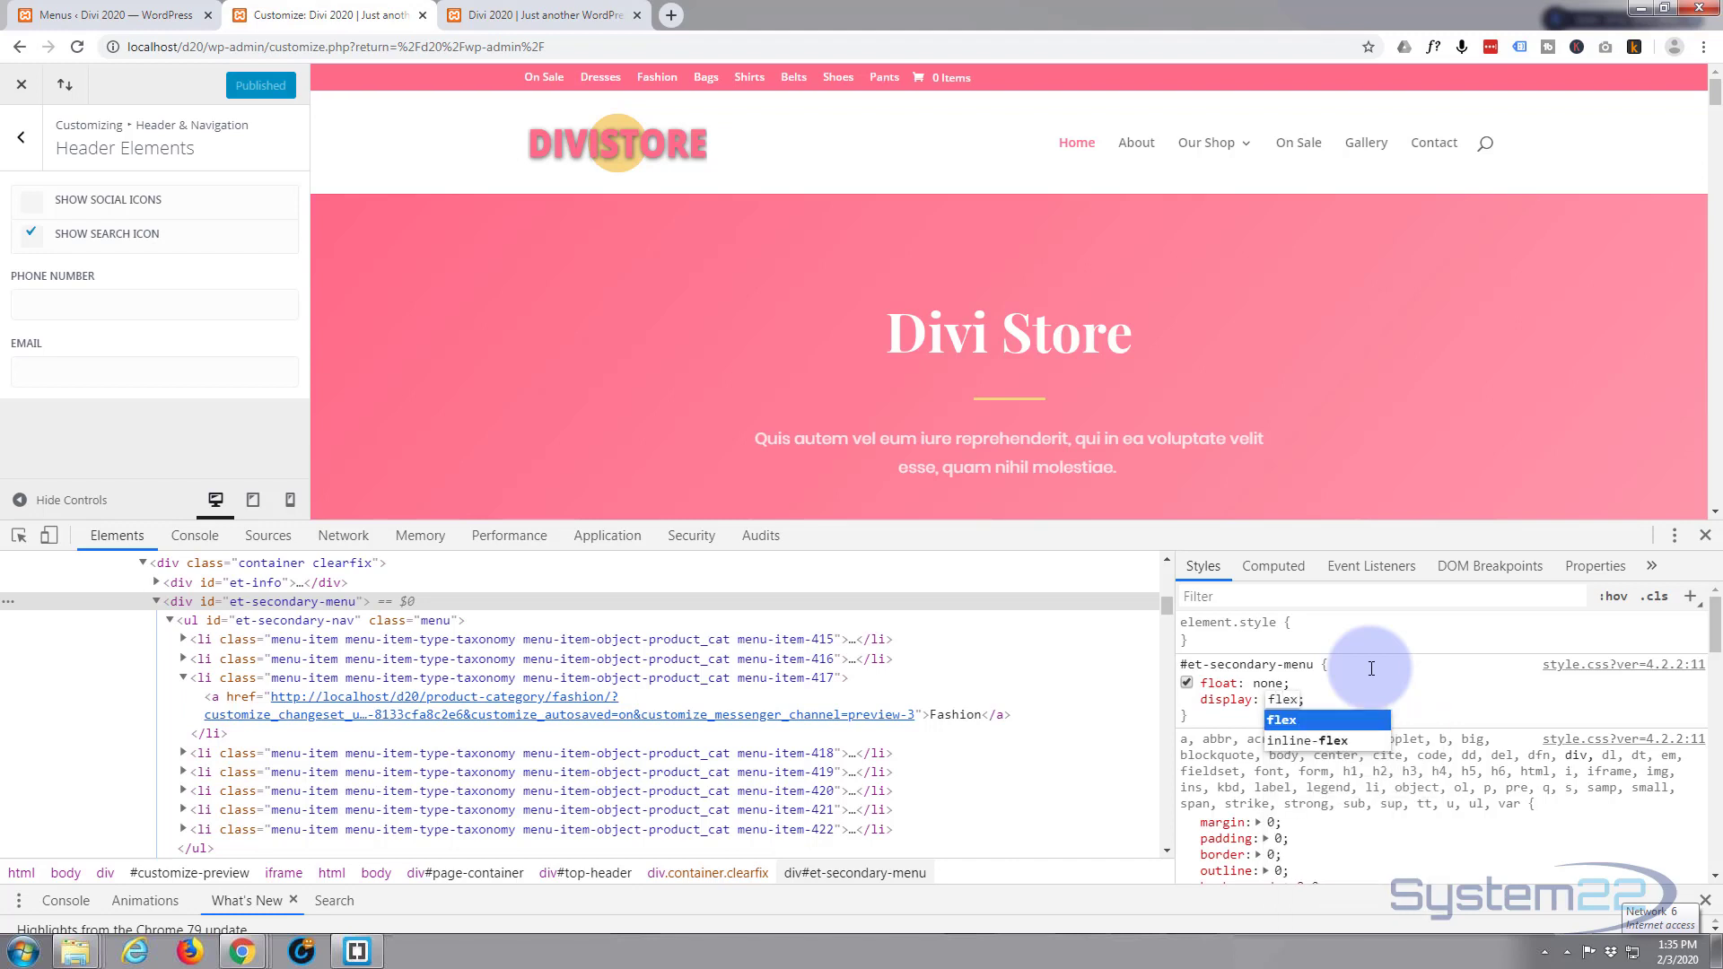
pyautogui.press('Return')
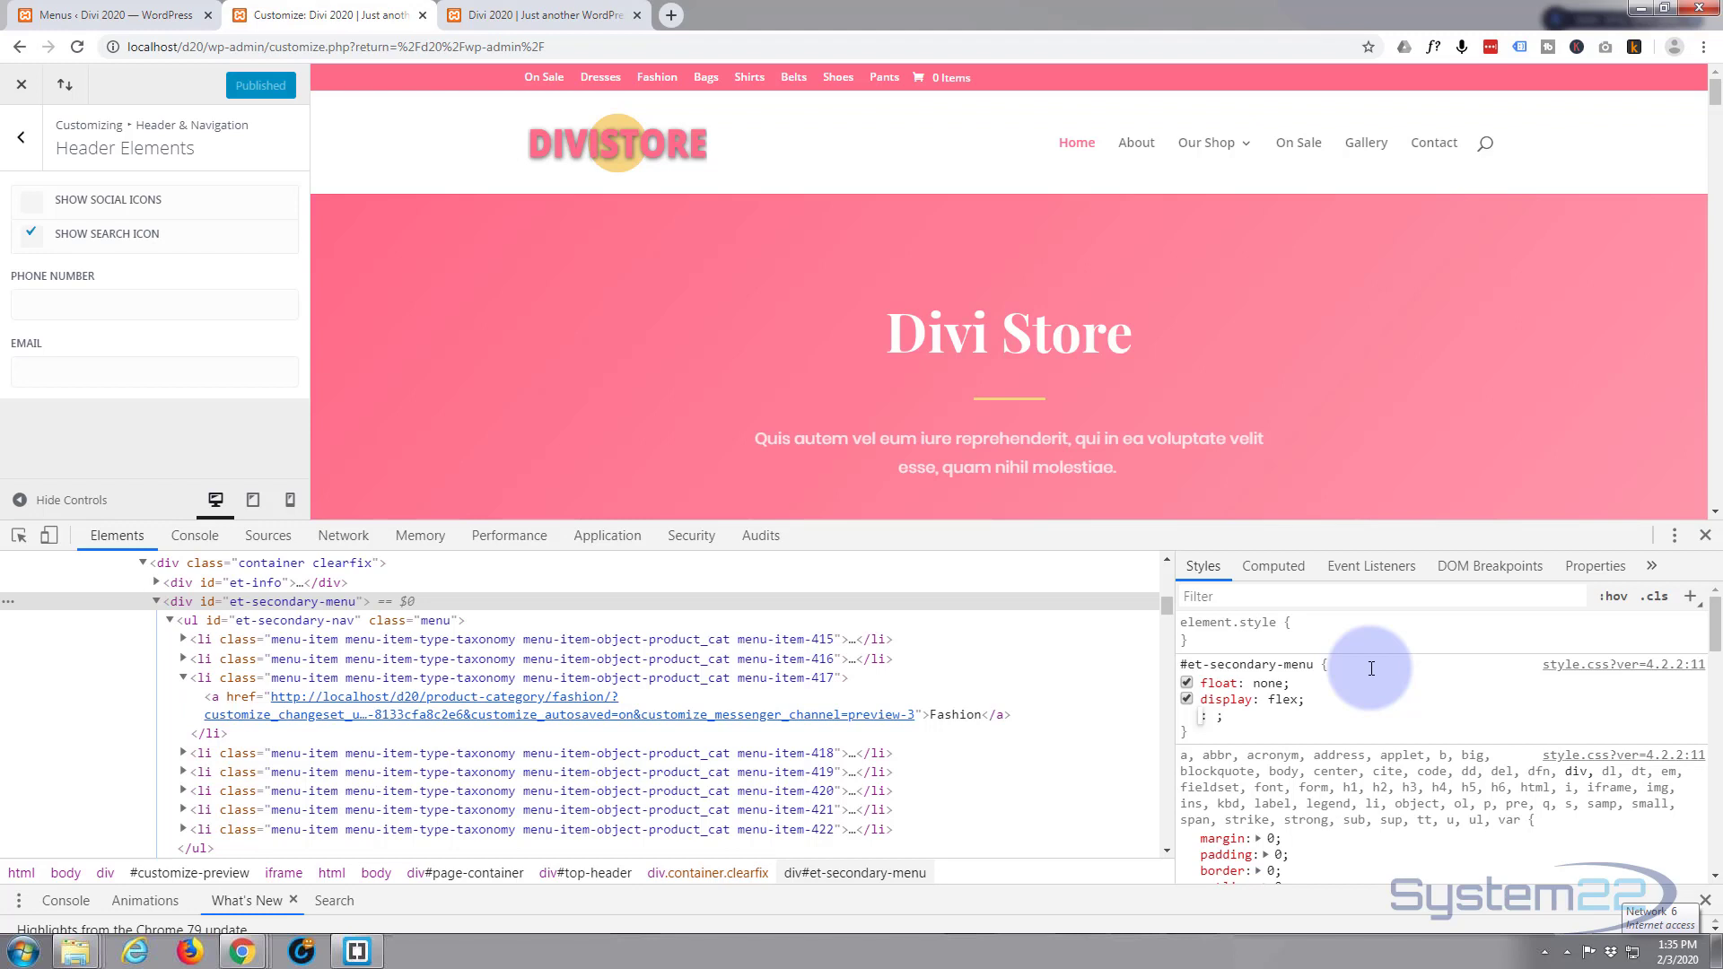
pyautogui.write('justify')
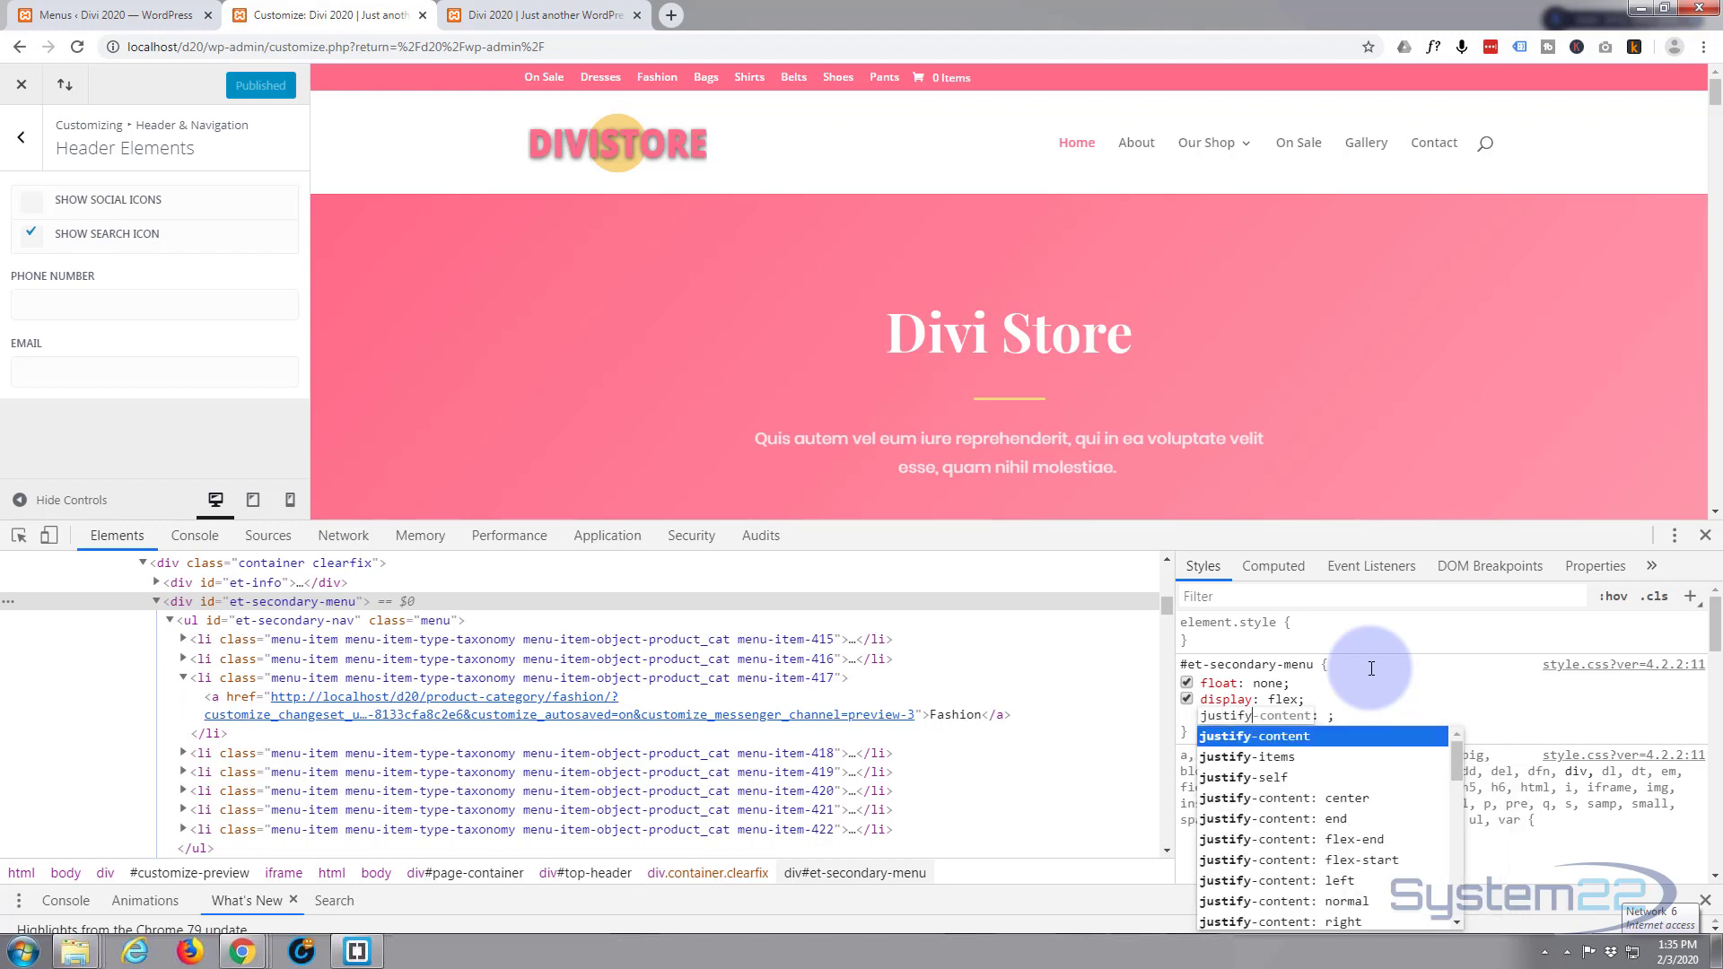
pyautogui.write('-content')
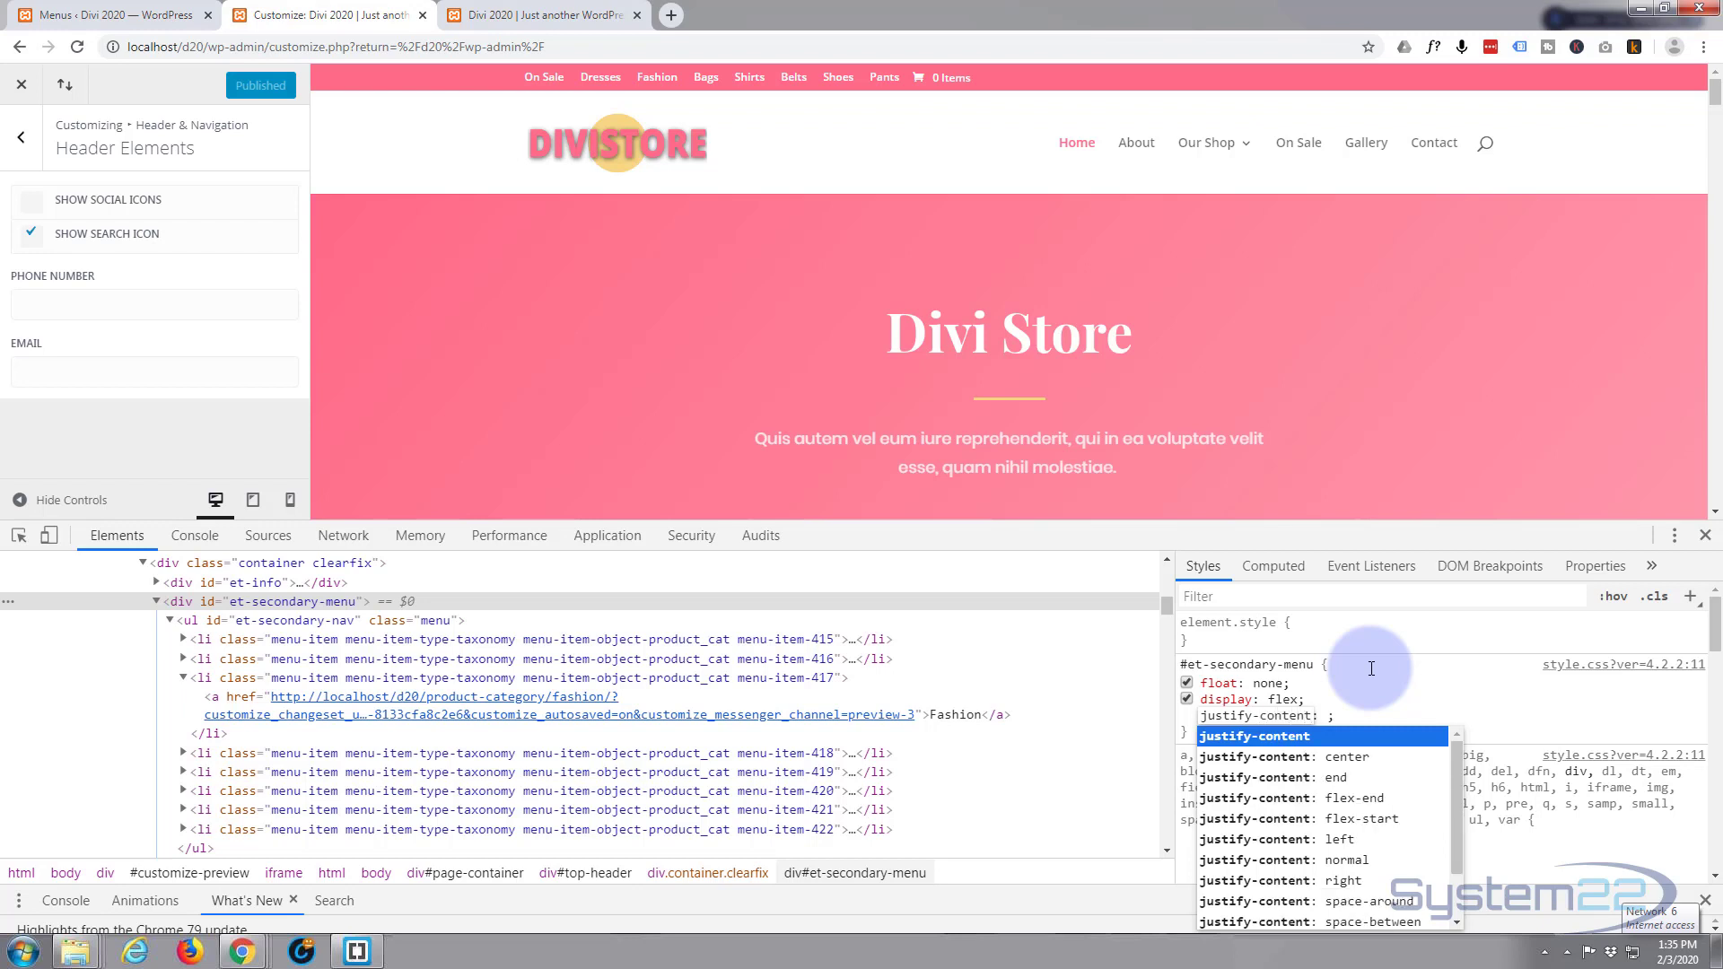
pyautogui.press('Tab')
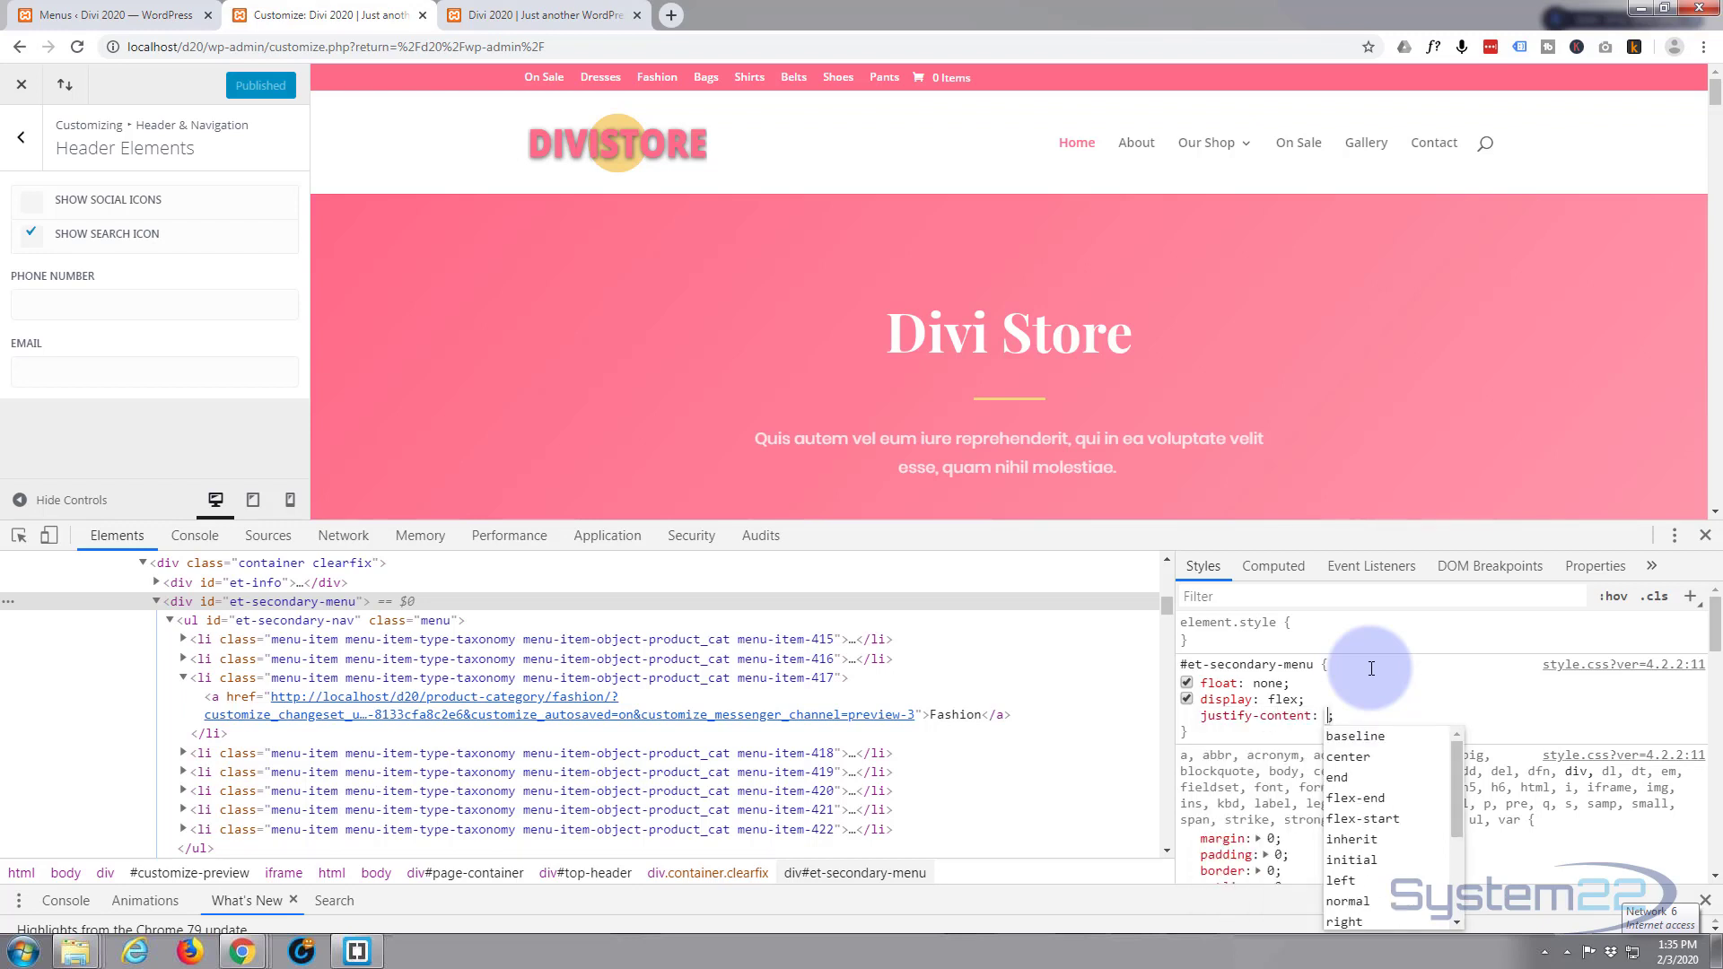
pyautogui.write('center')
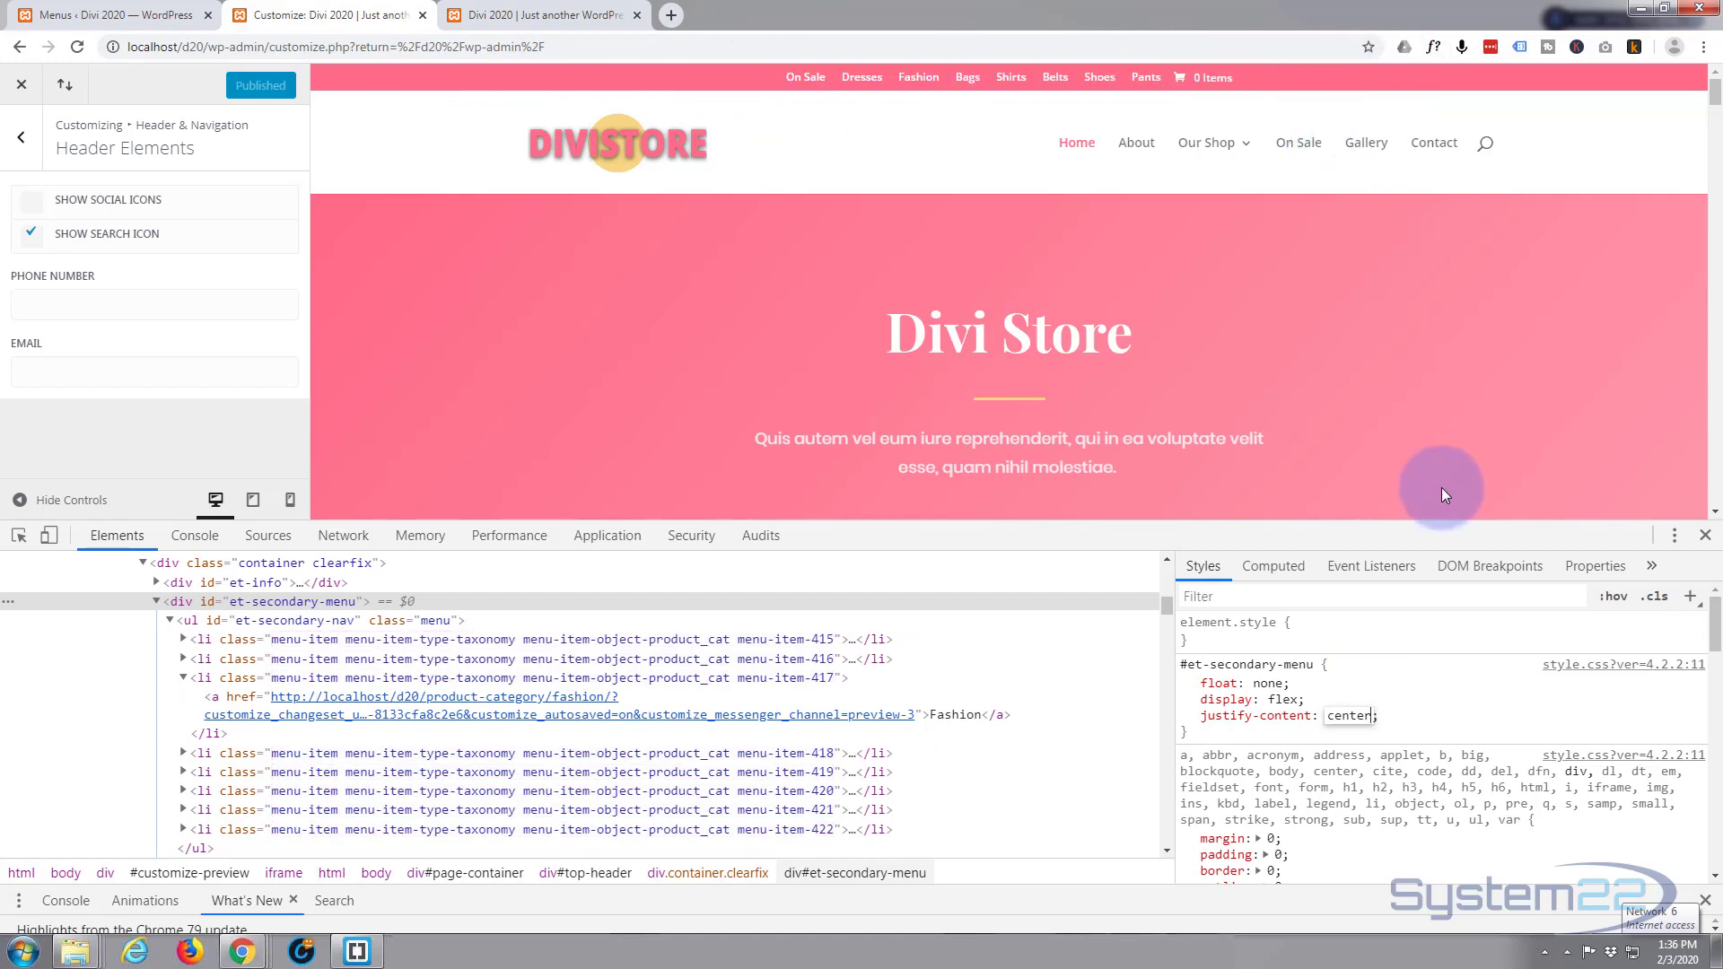
pyautogui.press('Return')
pyautogui.click(1205, 736)
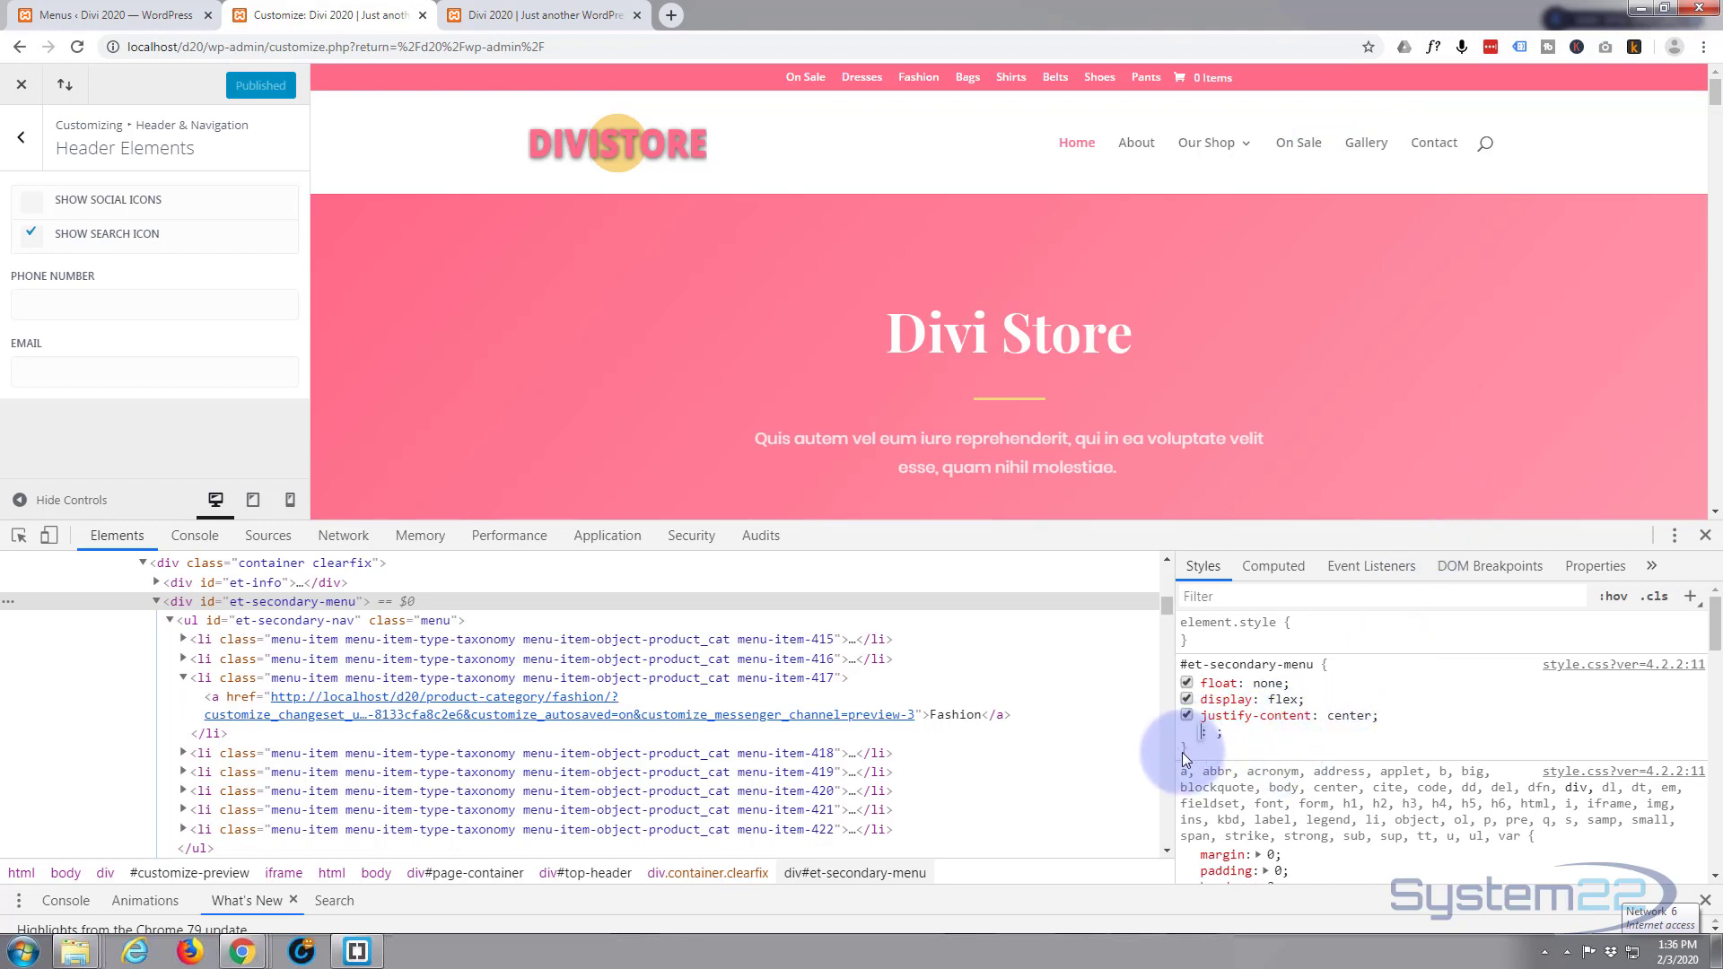
# Drop the empty row, copy the whole #et-secondary-menu rule, close DevTools and reload the page.
pyautogui.click(1187, 751)
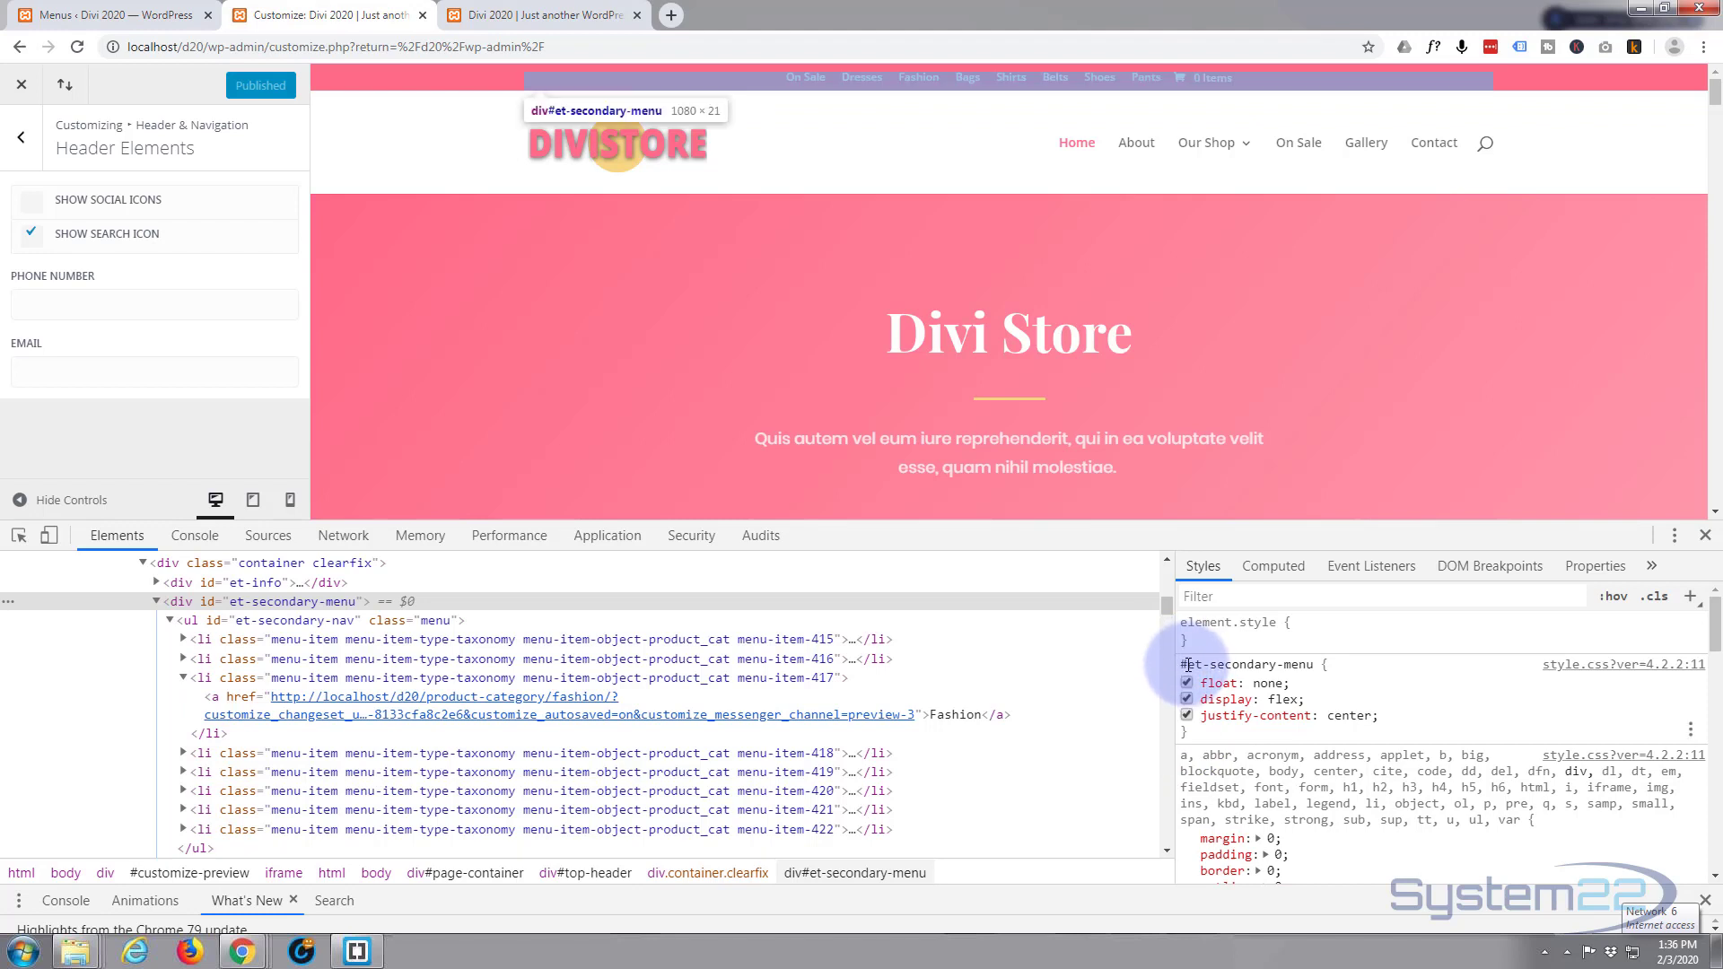
pyautogui.moveTo(1183, 666); pyautogui.dragTo(1233, 734)
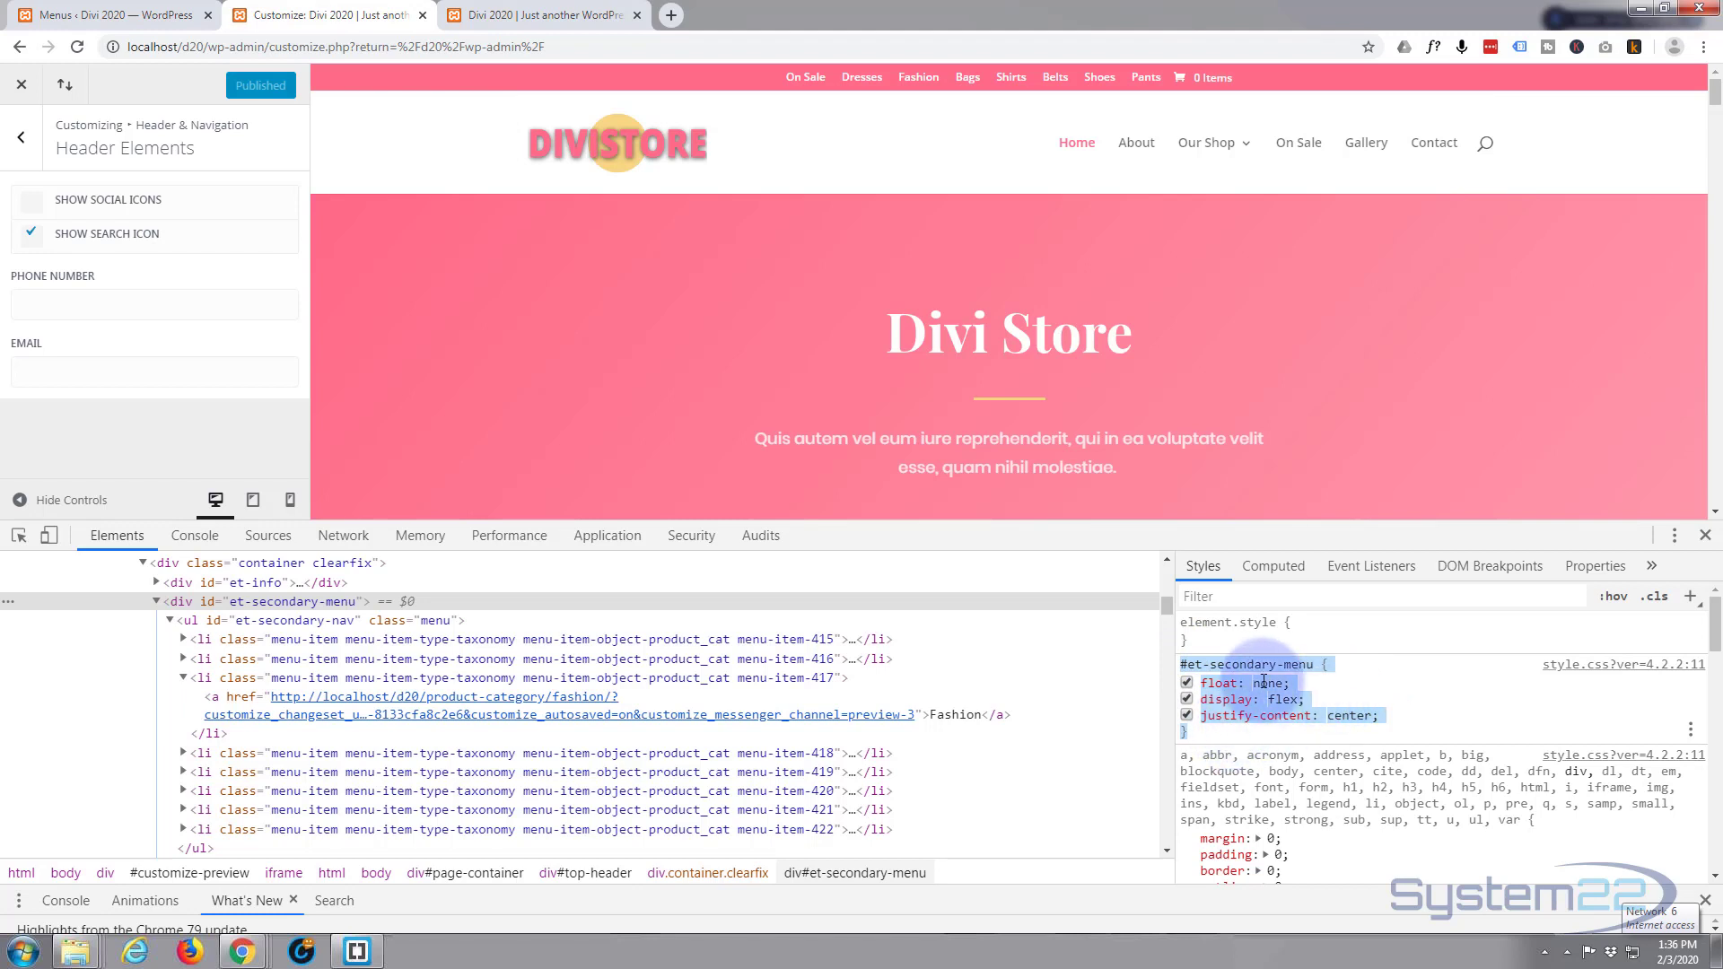
pyautogui.click(1706, 535)
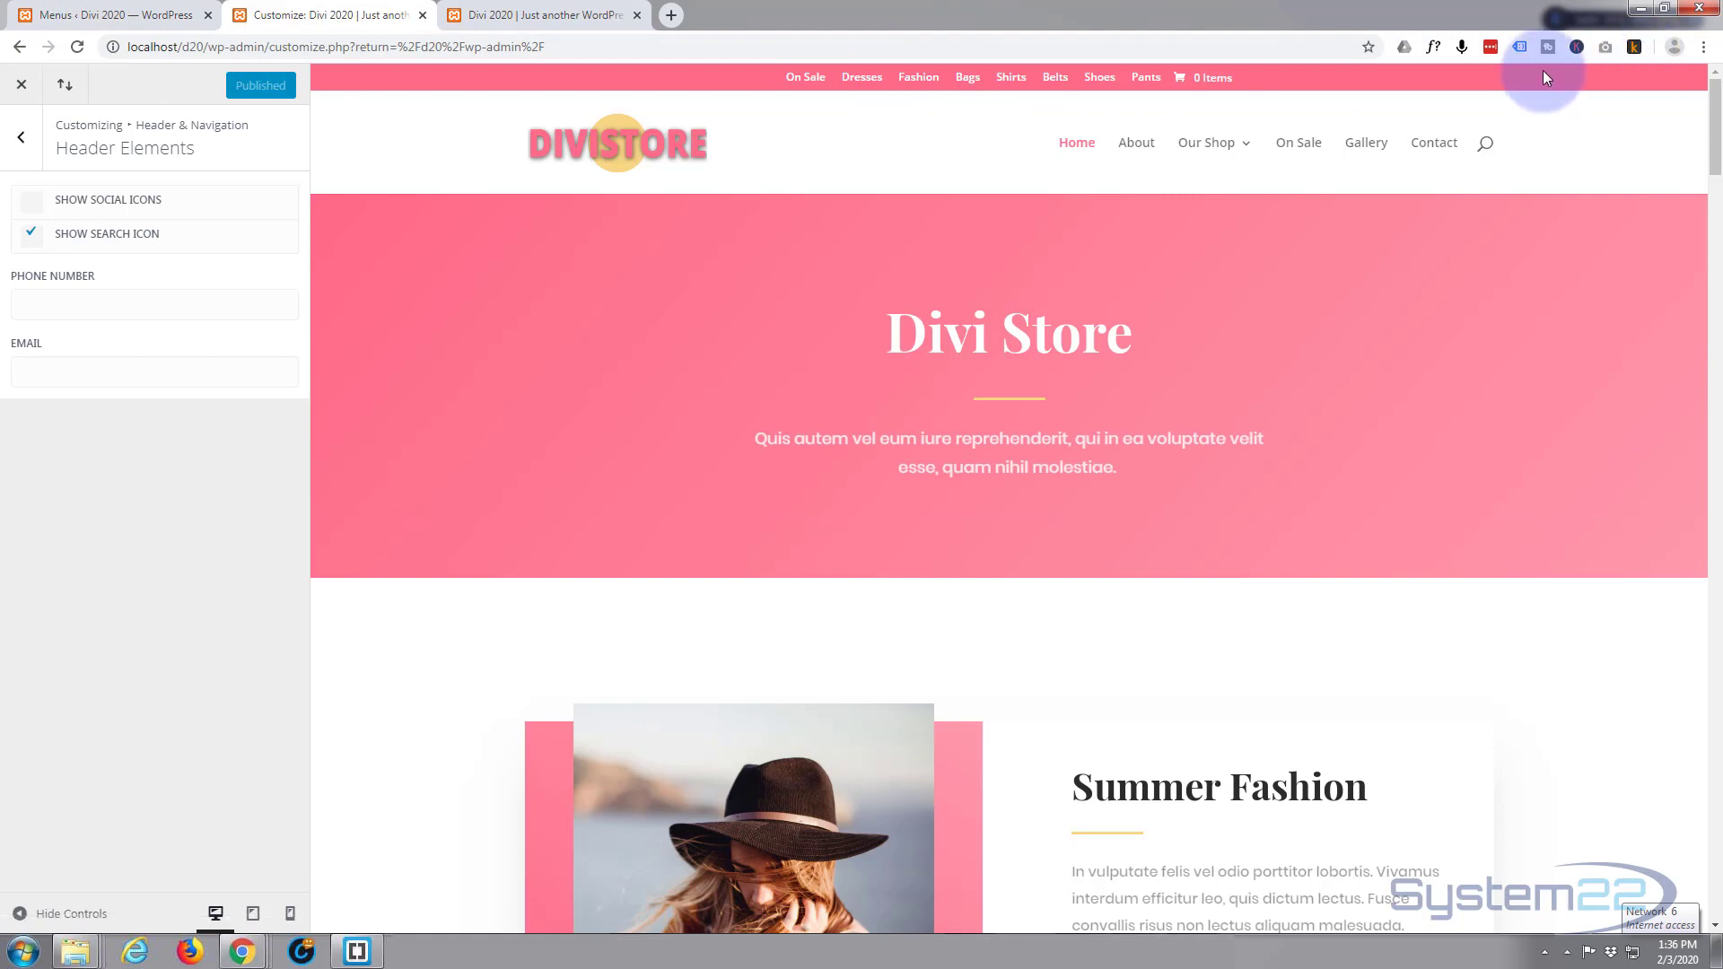
pyautogui.click(77, 47)
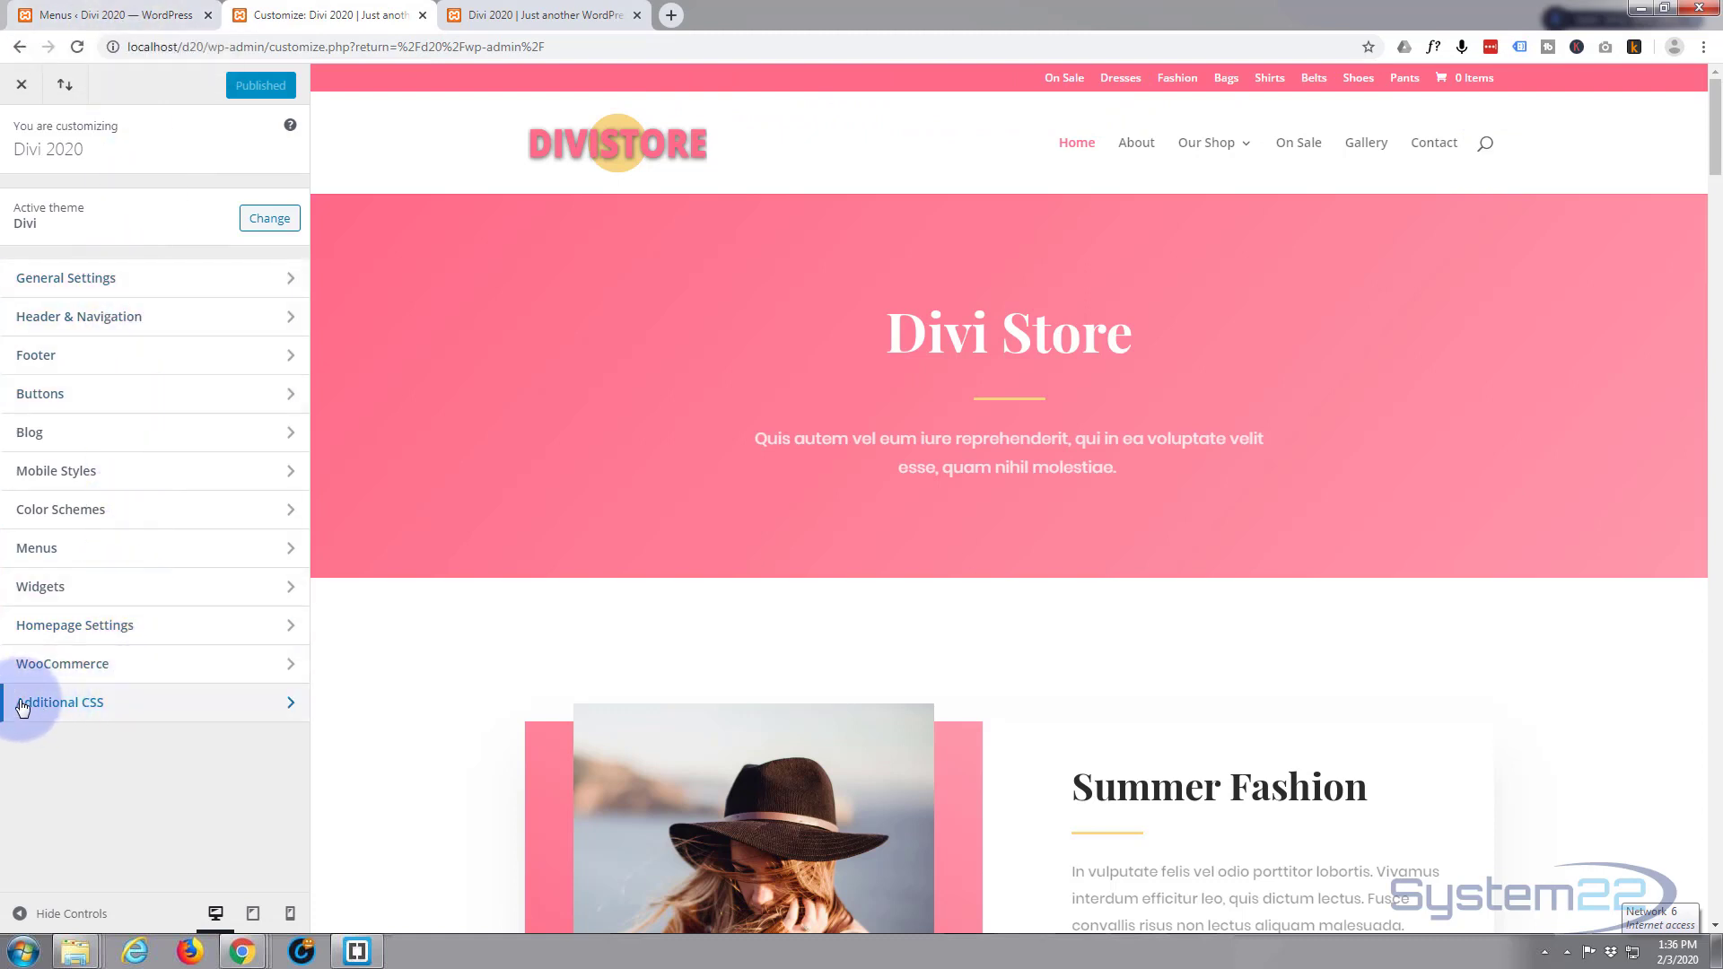
# In Additional CSS, add a /* Top Menu */ comment below the existing code and paste the #et-secondary-menu rule.
pyautogui.click(127, 705)
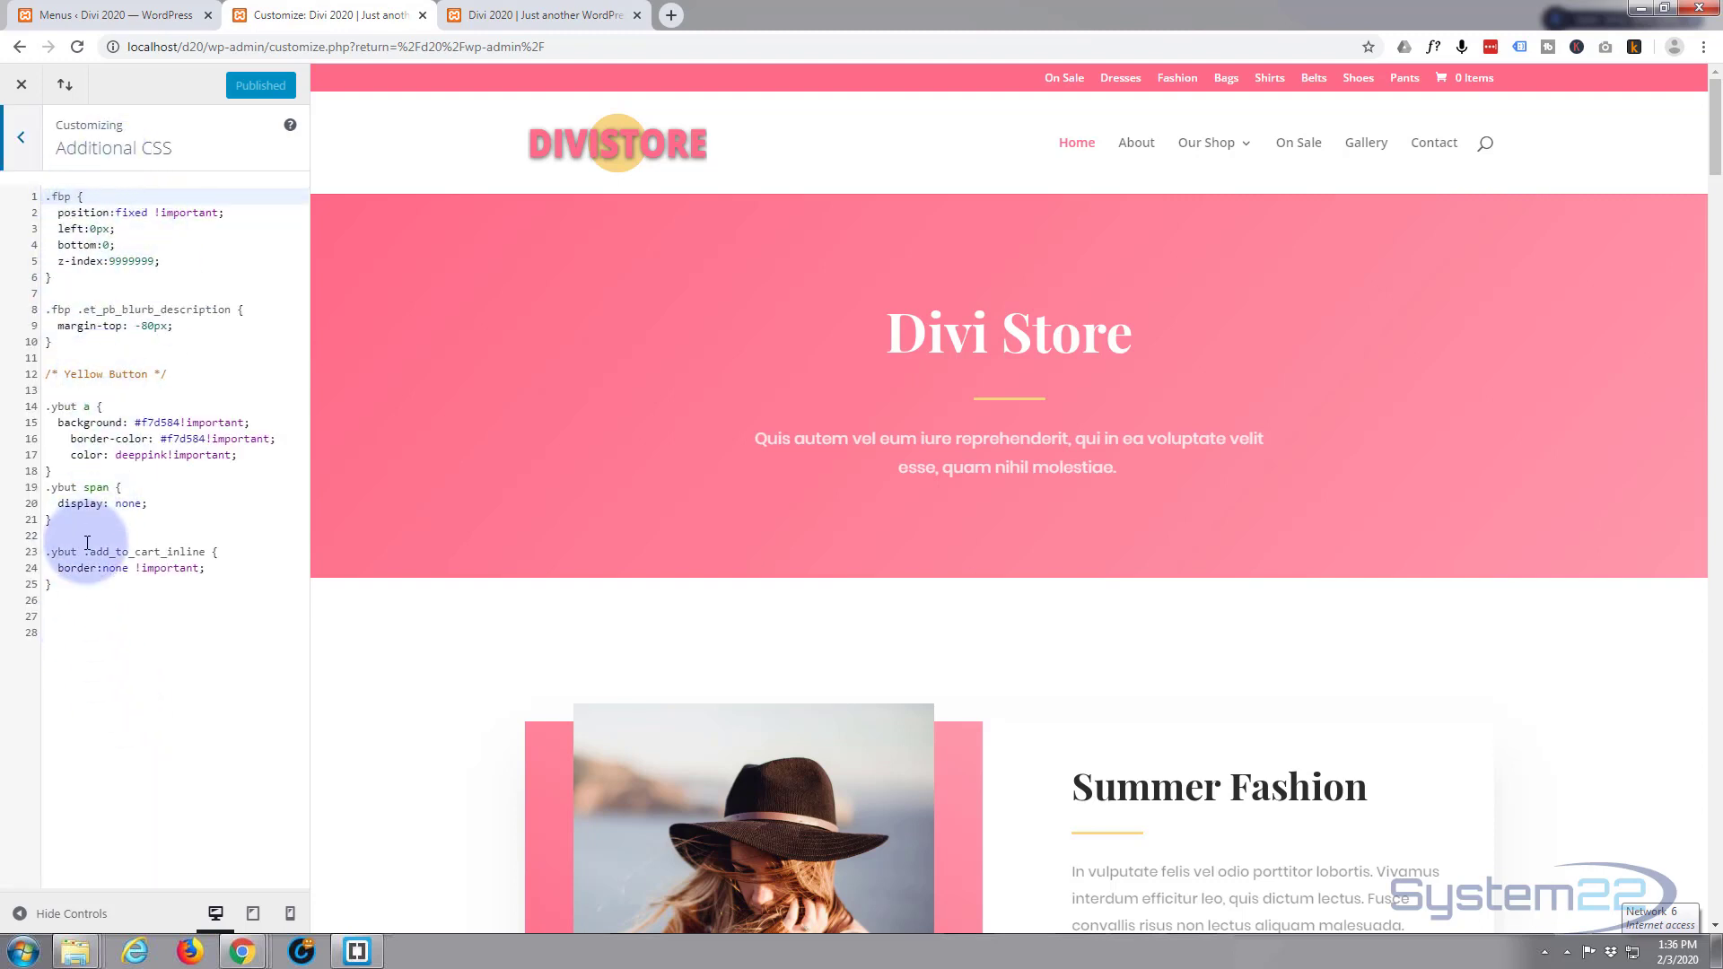
pyautogui.click(60, 596)
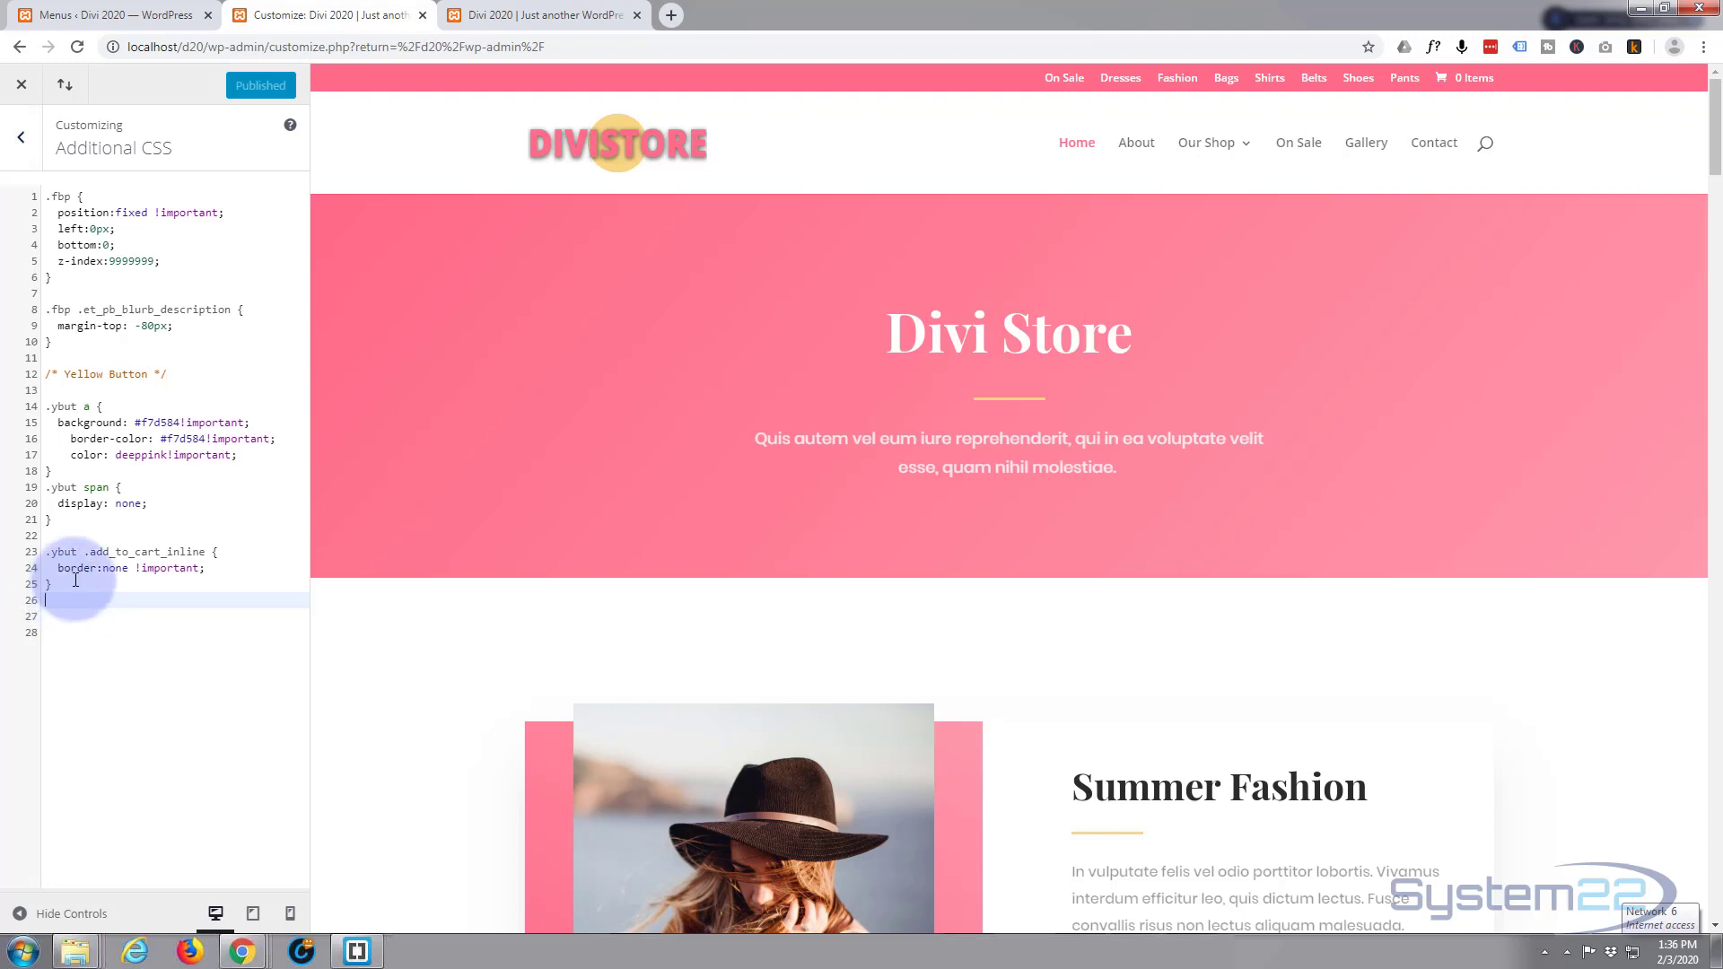
pyautogui.press('Return')
pyautogui.press('Return')
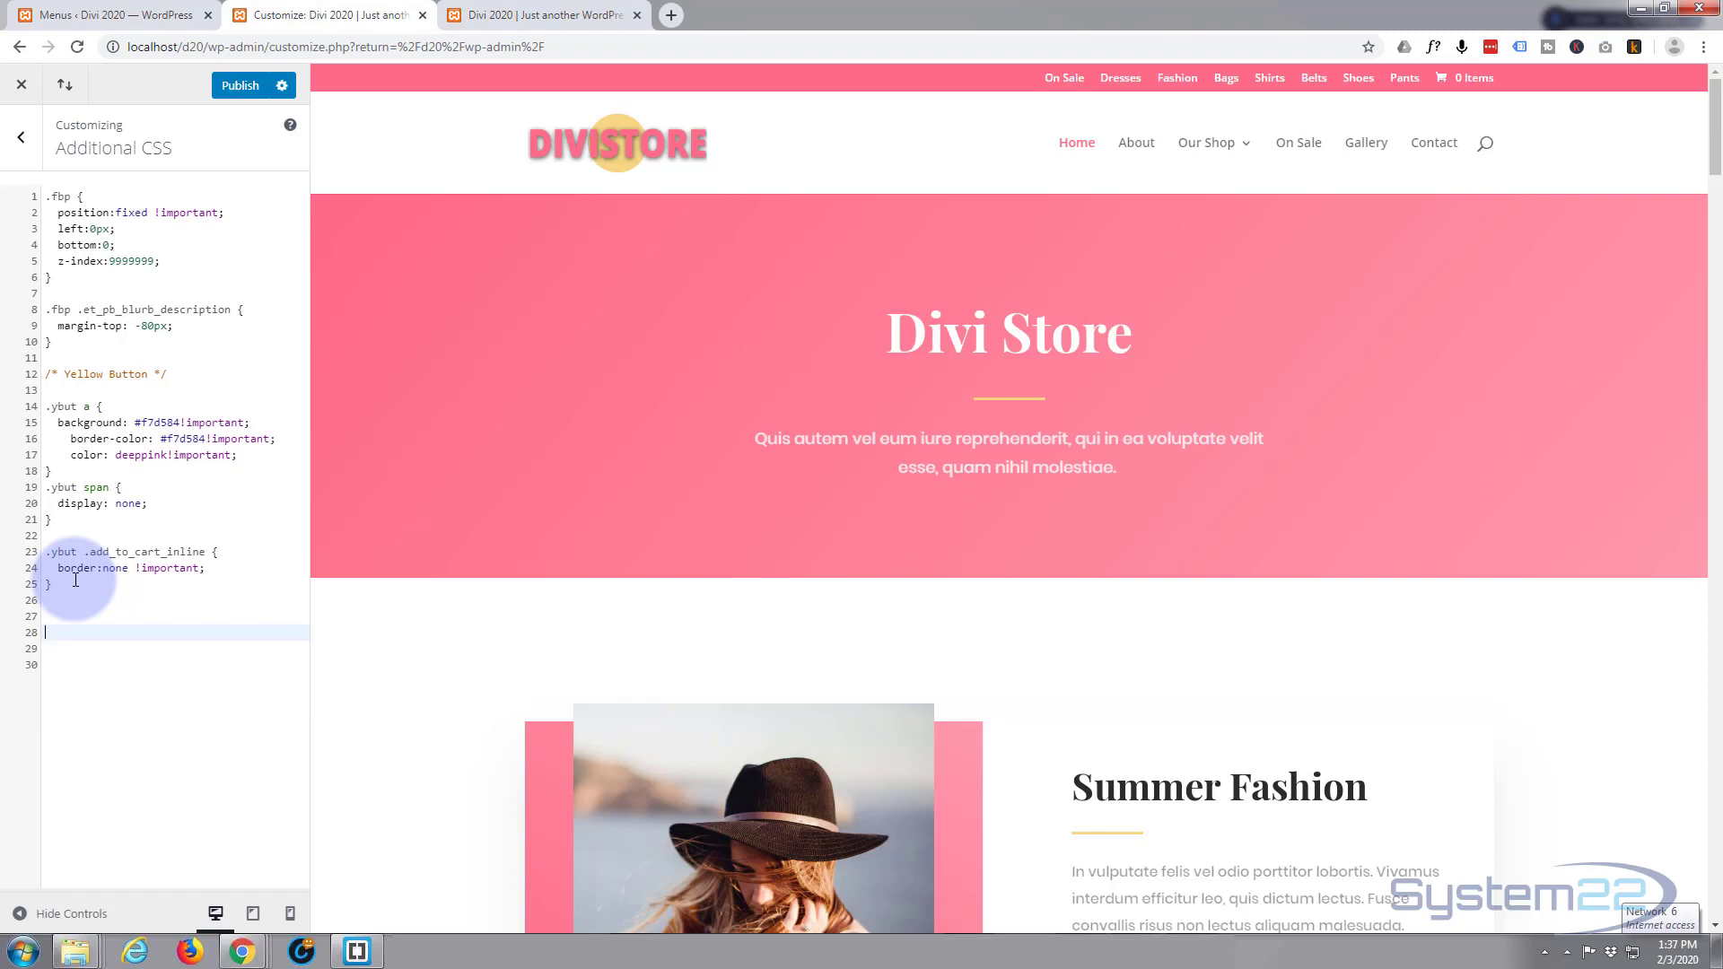
pyautogui.write('/')
pyautogui.write('**')
pyautogui.write('/')
pyautogui.write('  Top Me')
pyautogui.write('nu')
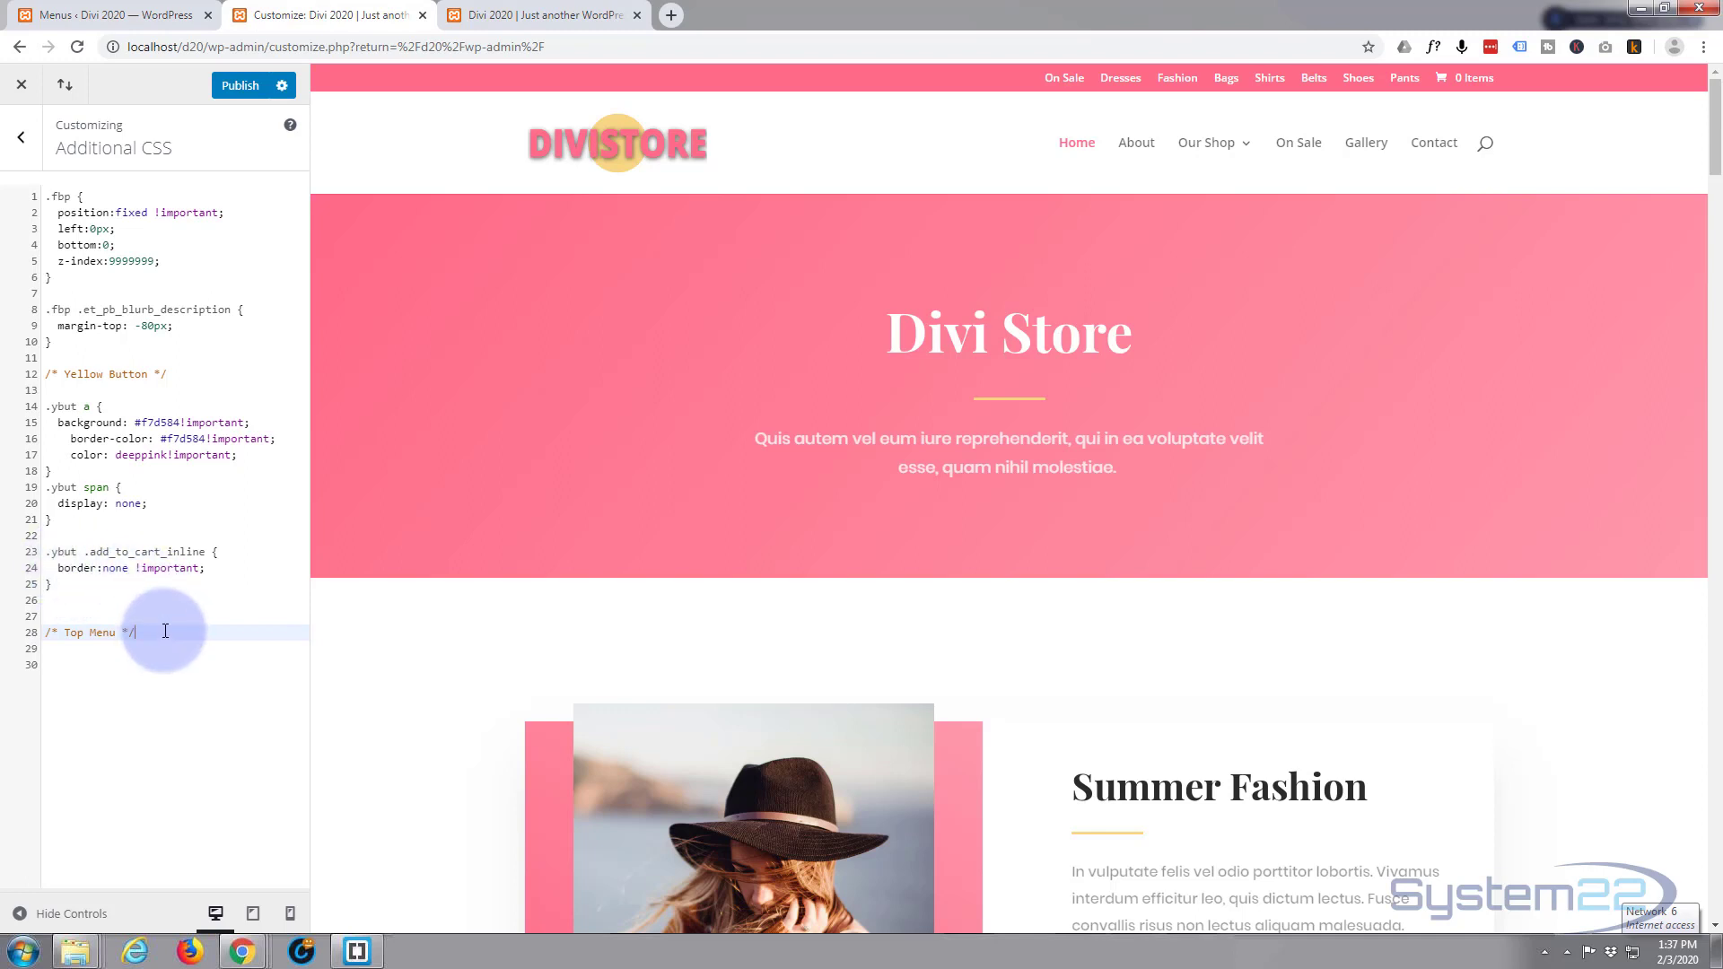
pyautogui.press('Return')
pyautogui.press('Return')
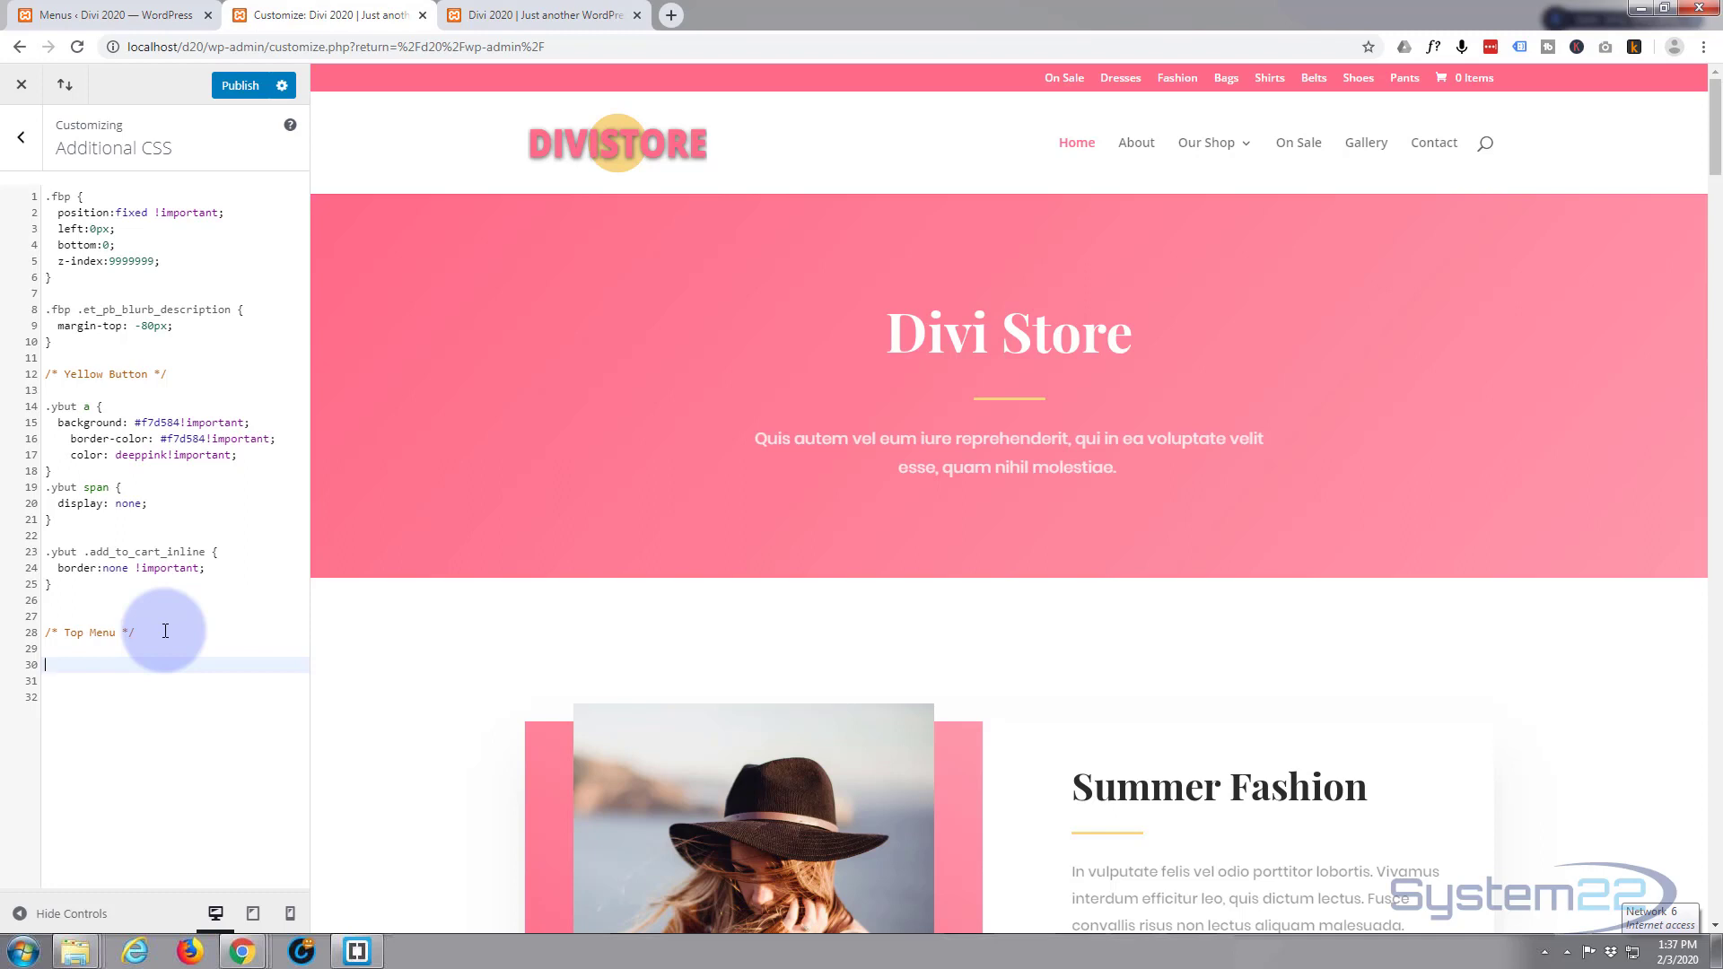
pyautogui.write('#et-secondary-menu {     float: none;     display: flex;     justify-content: center; }')
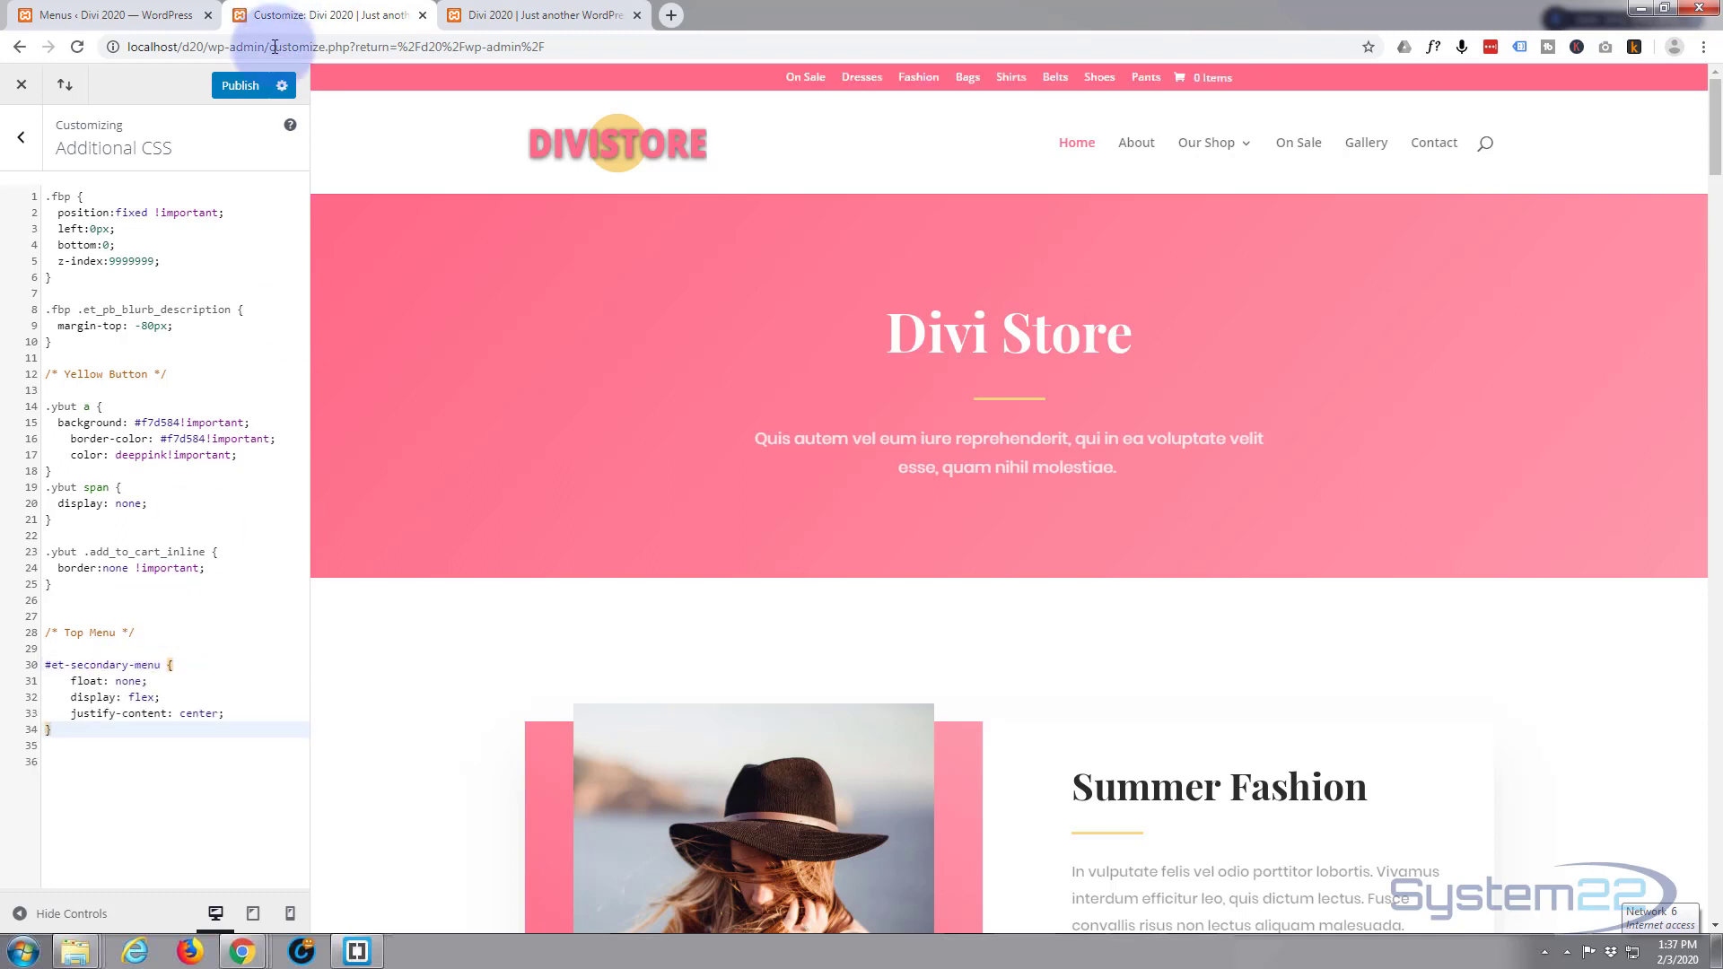
# Publish the Additional CSS changes and reload the customizer to confirm they were saved.
pyautogui.click(238, 87)
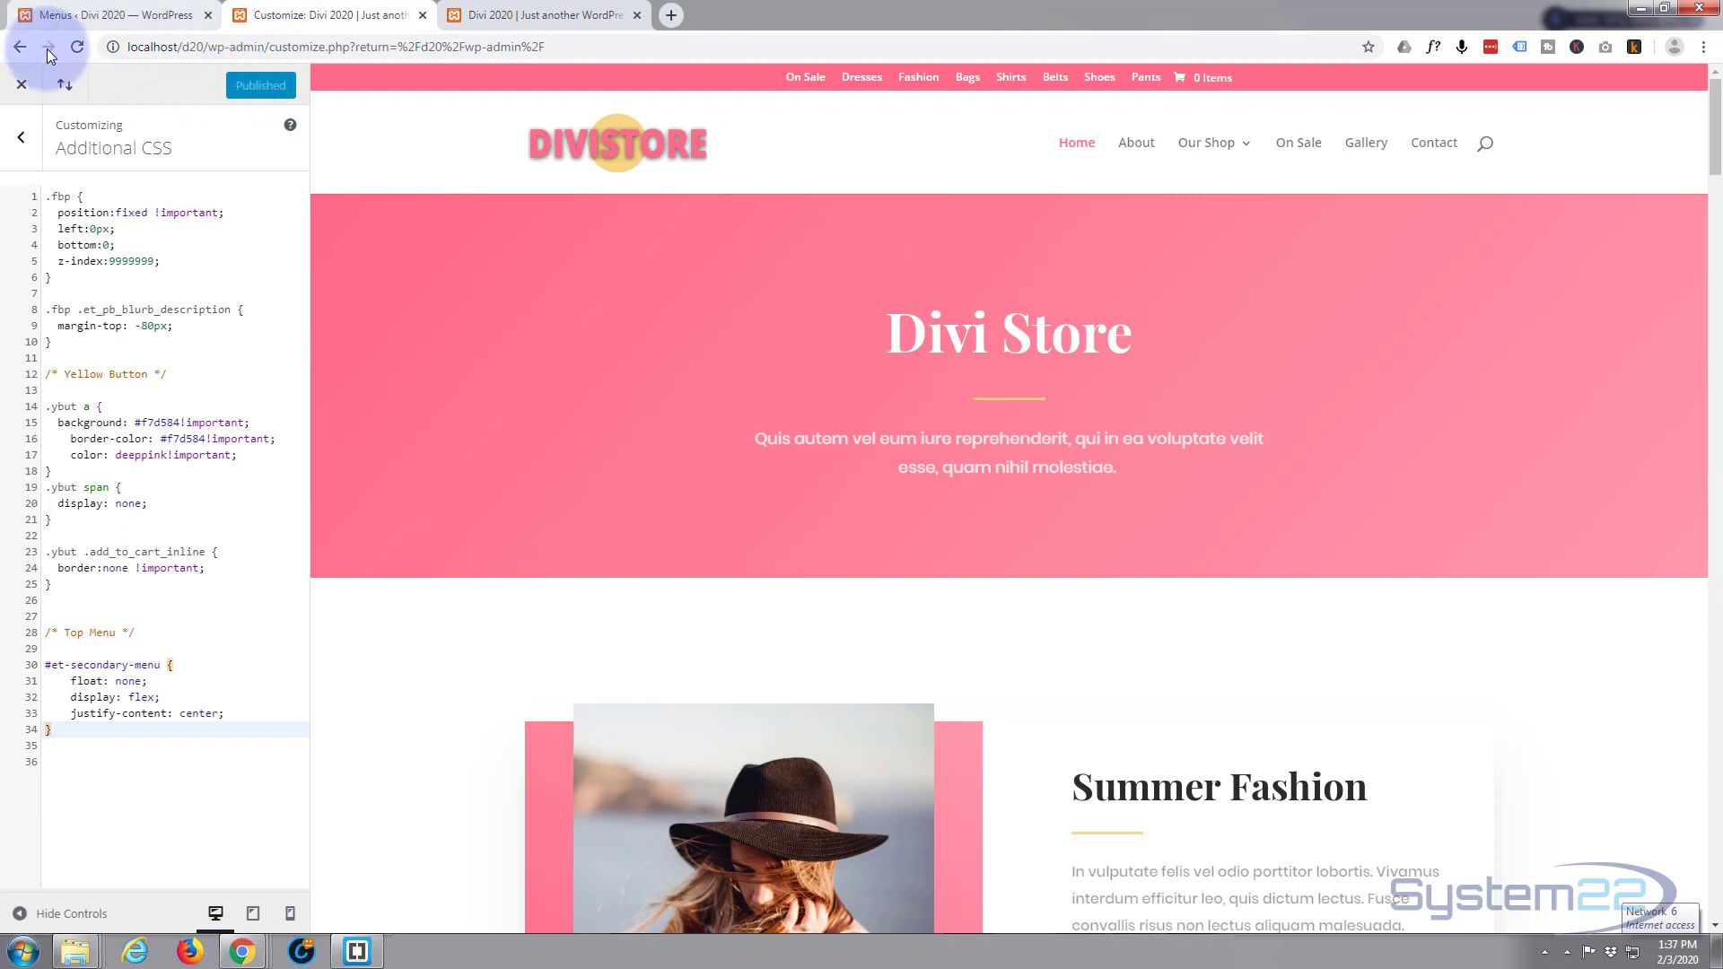
pyautogui.click(79, 46)
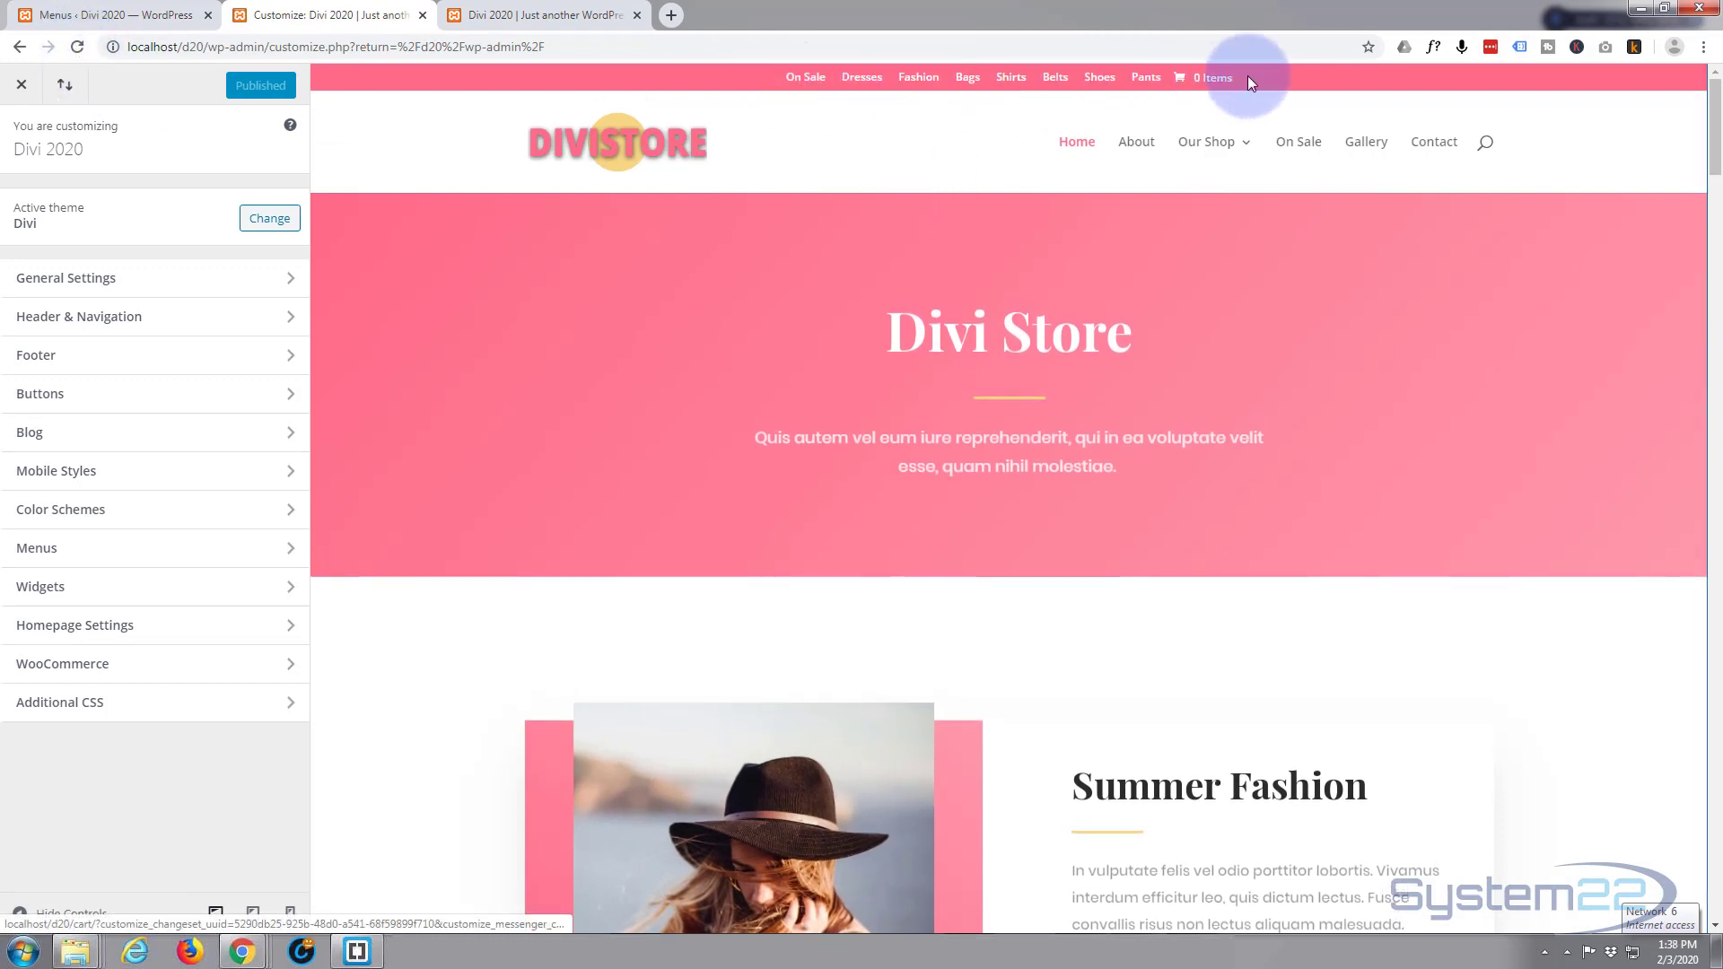
# Reload the live store tab, open the Dresses category from the centred bar, then return home via the DIVISTORE logo.
pyautogui.click(503, 15)
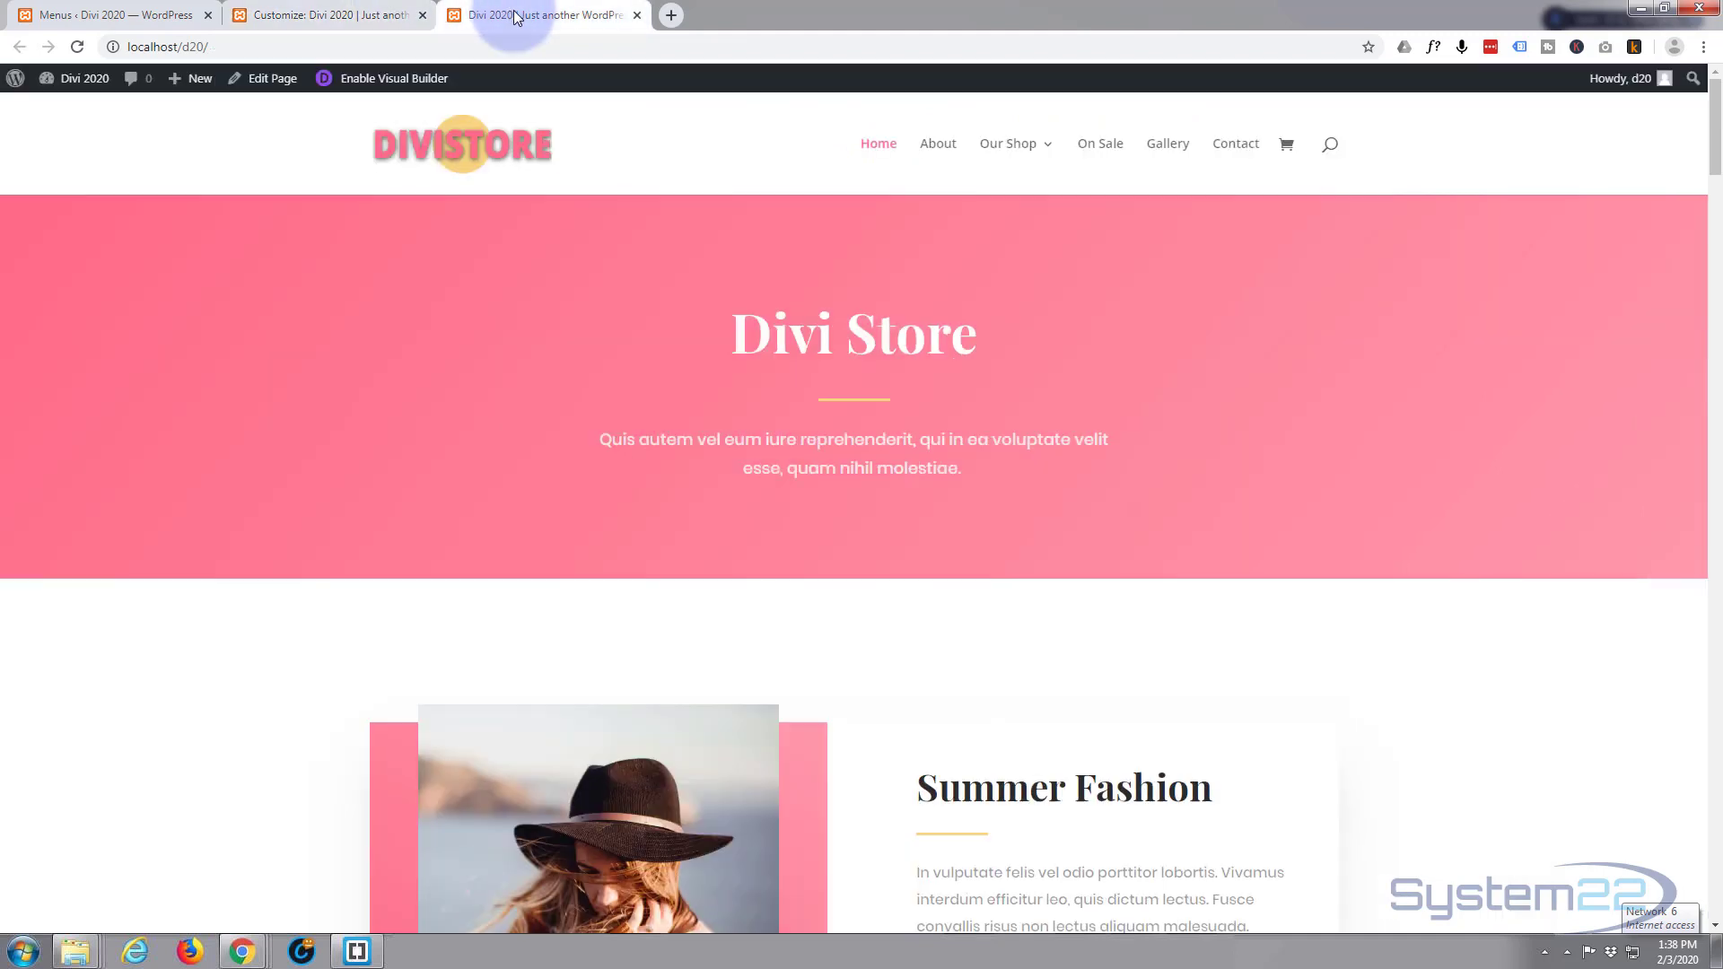
pyautogui.click(76, 46)
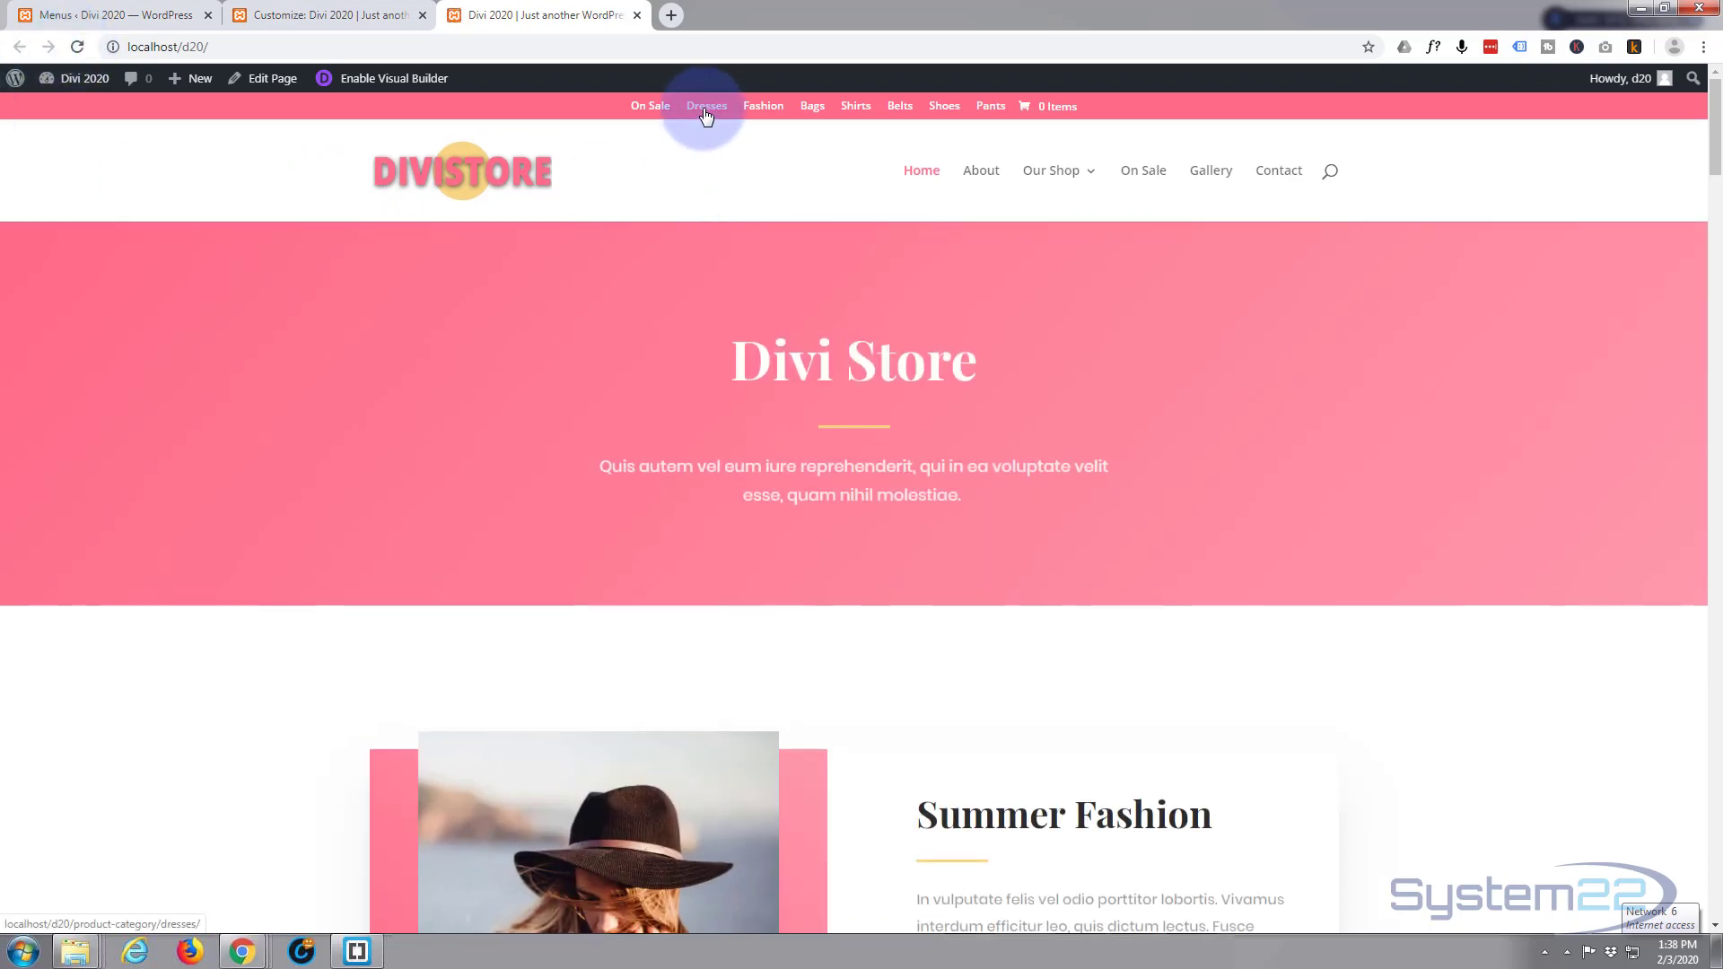
pyautogui.click(550, 148)
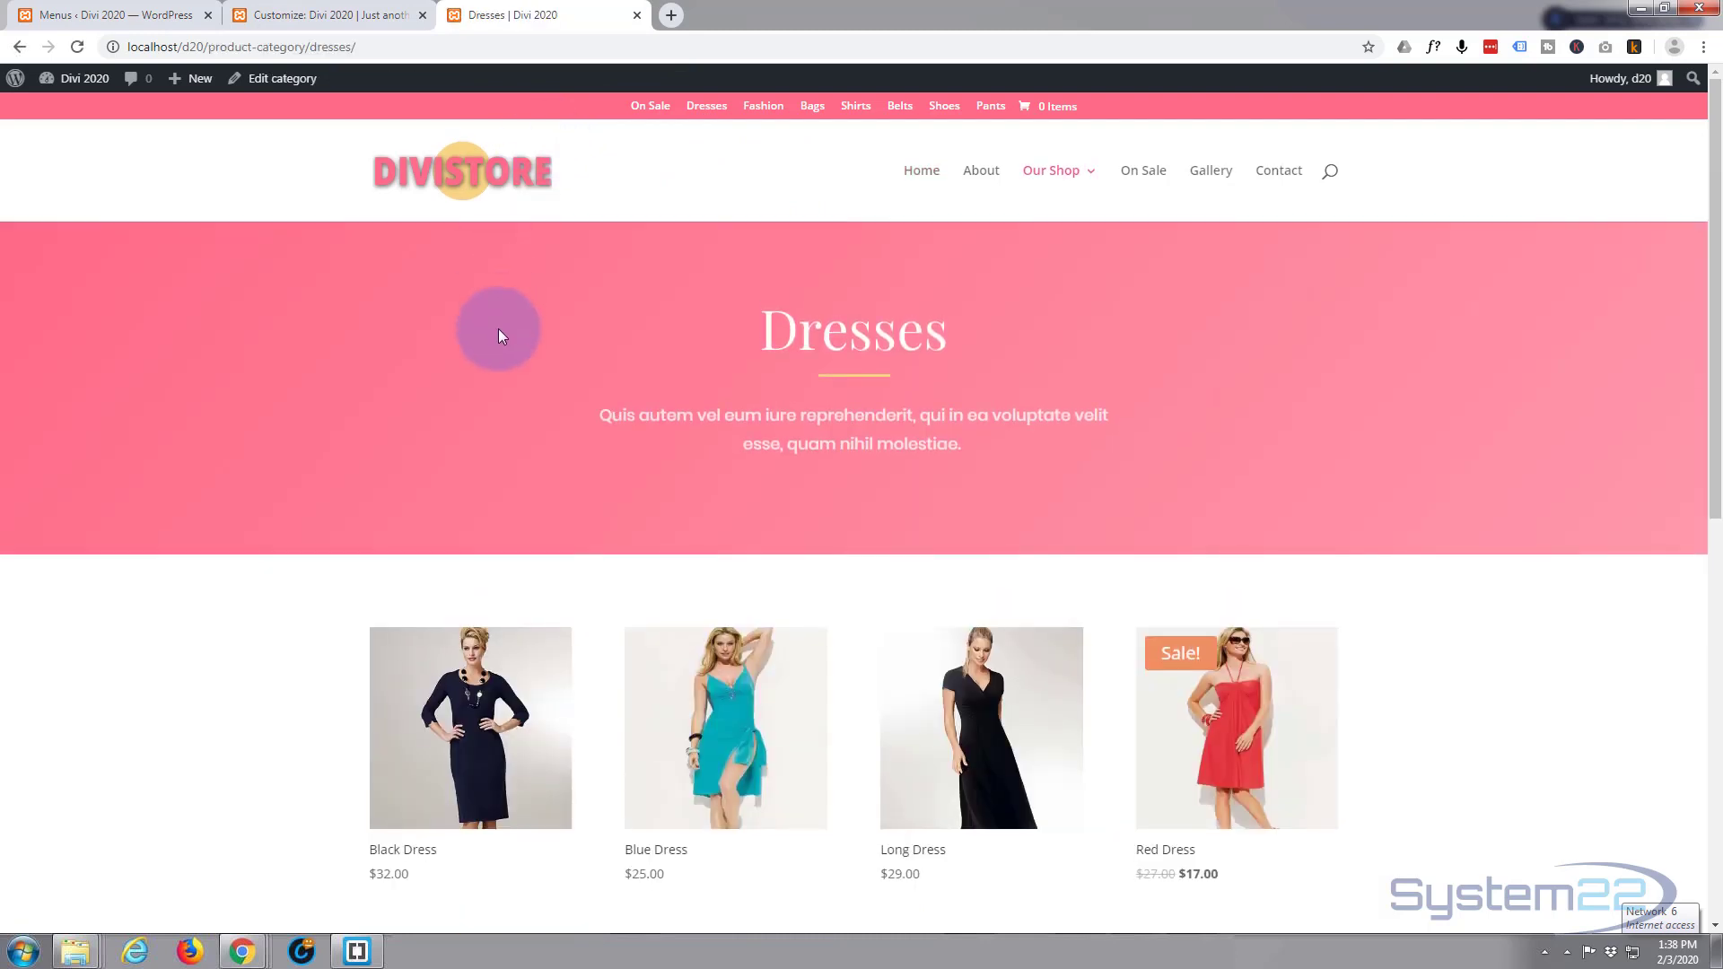
pyautogui.click(456, 162)
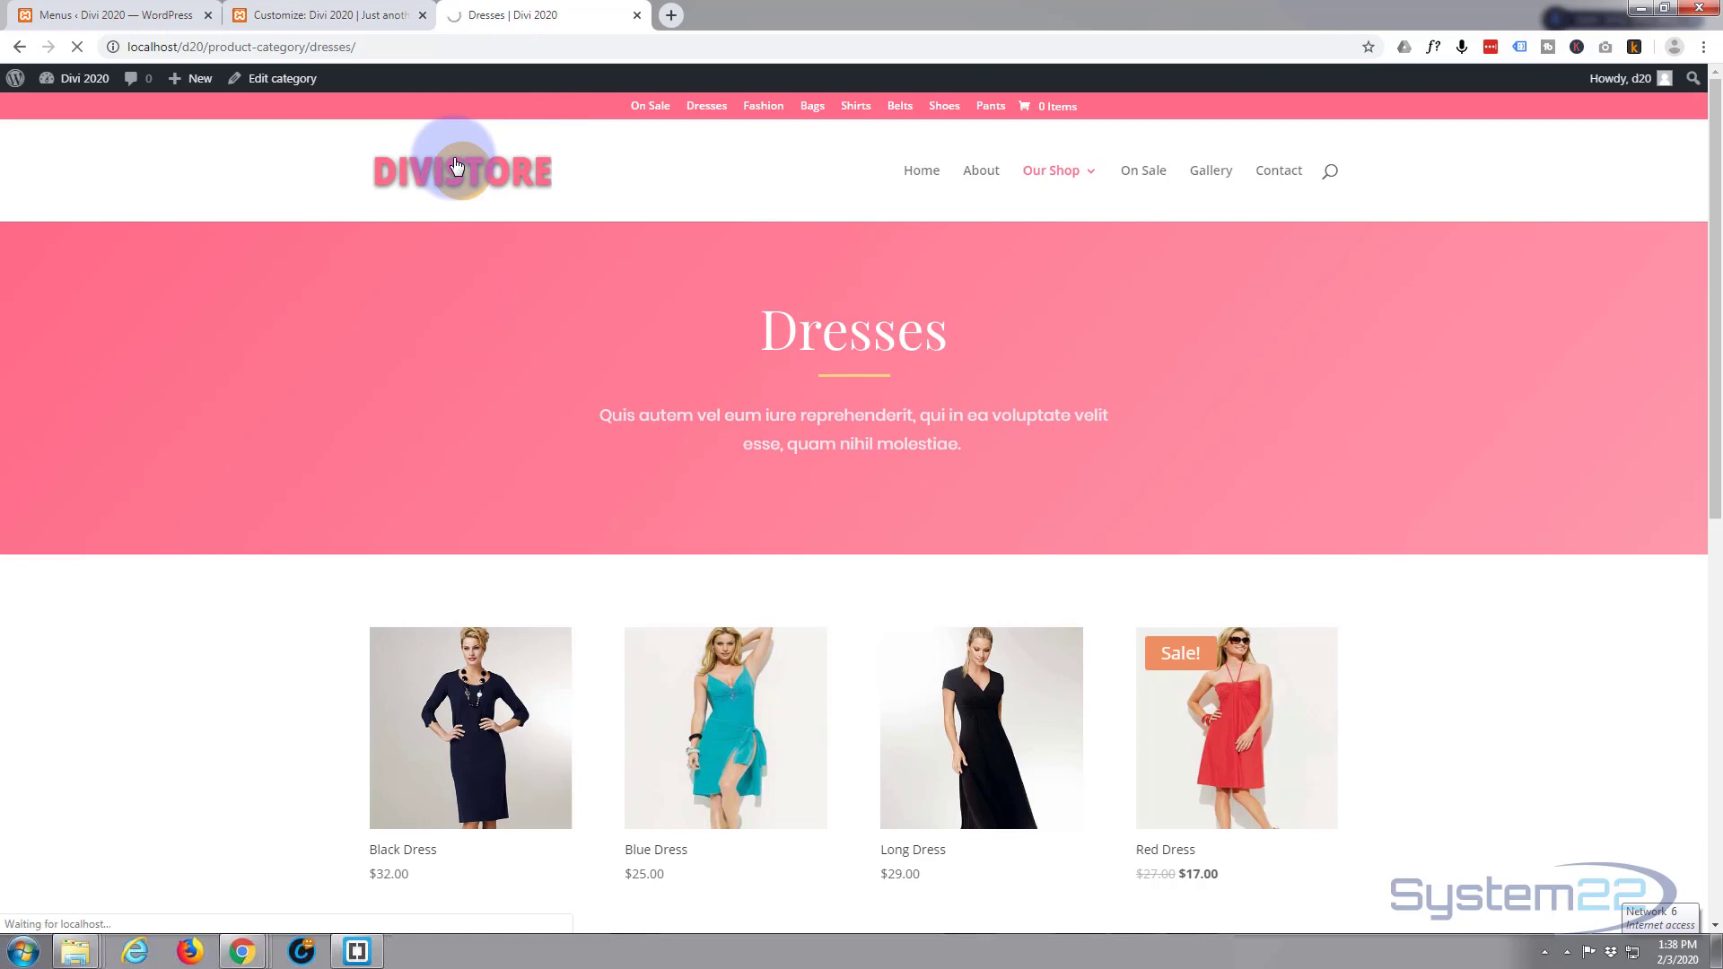